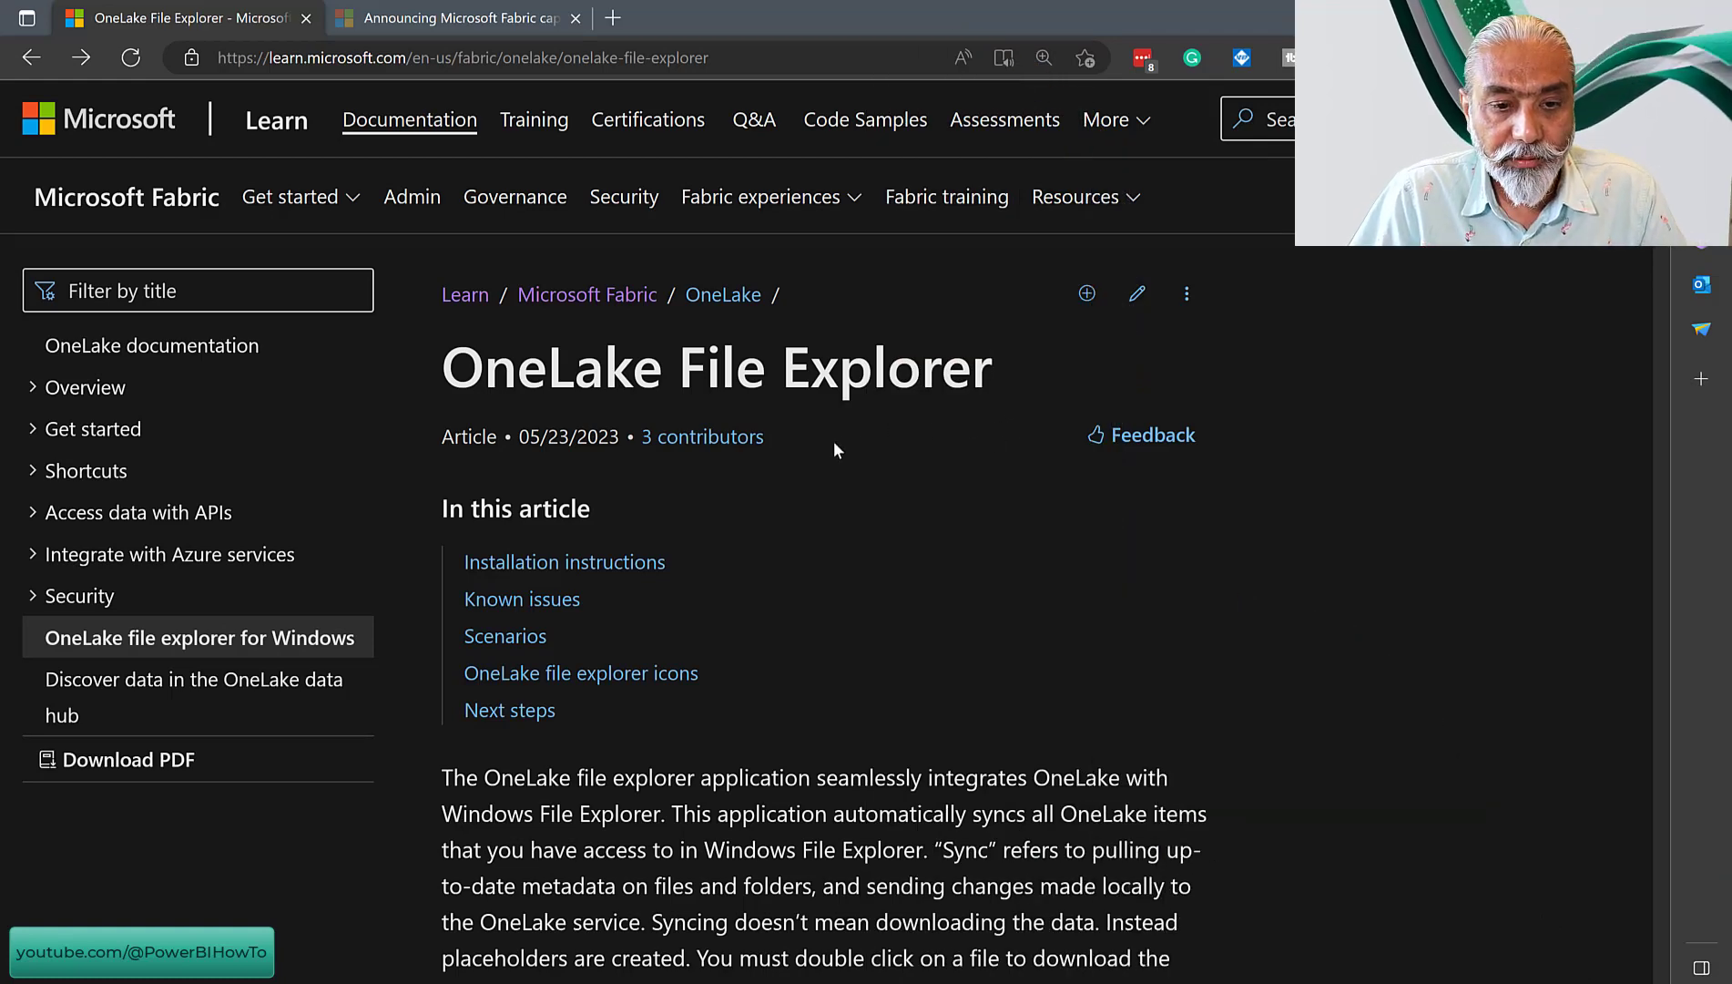
Read the OneLake File Explorer article through to its installation instructions and open the OneLake file explorer download link
scroll(834, 444, "down", 3)
scroll(833, 441, "down", 7)
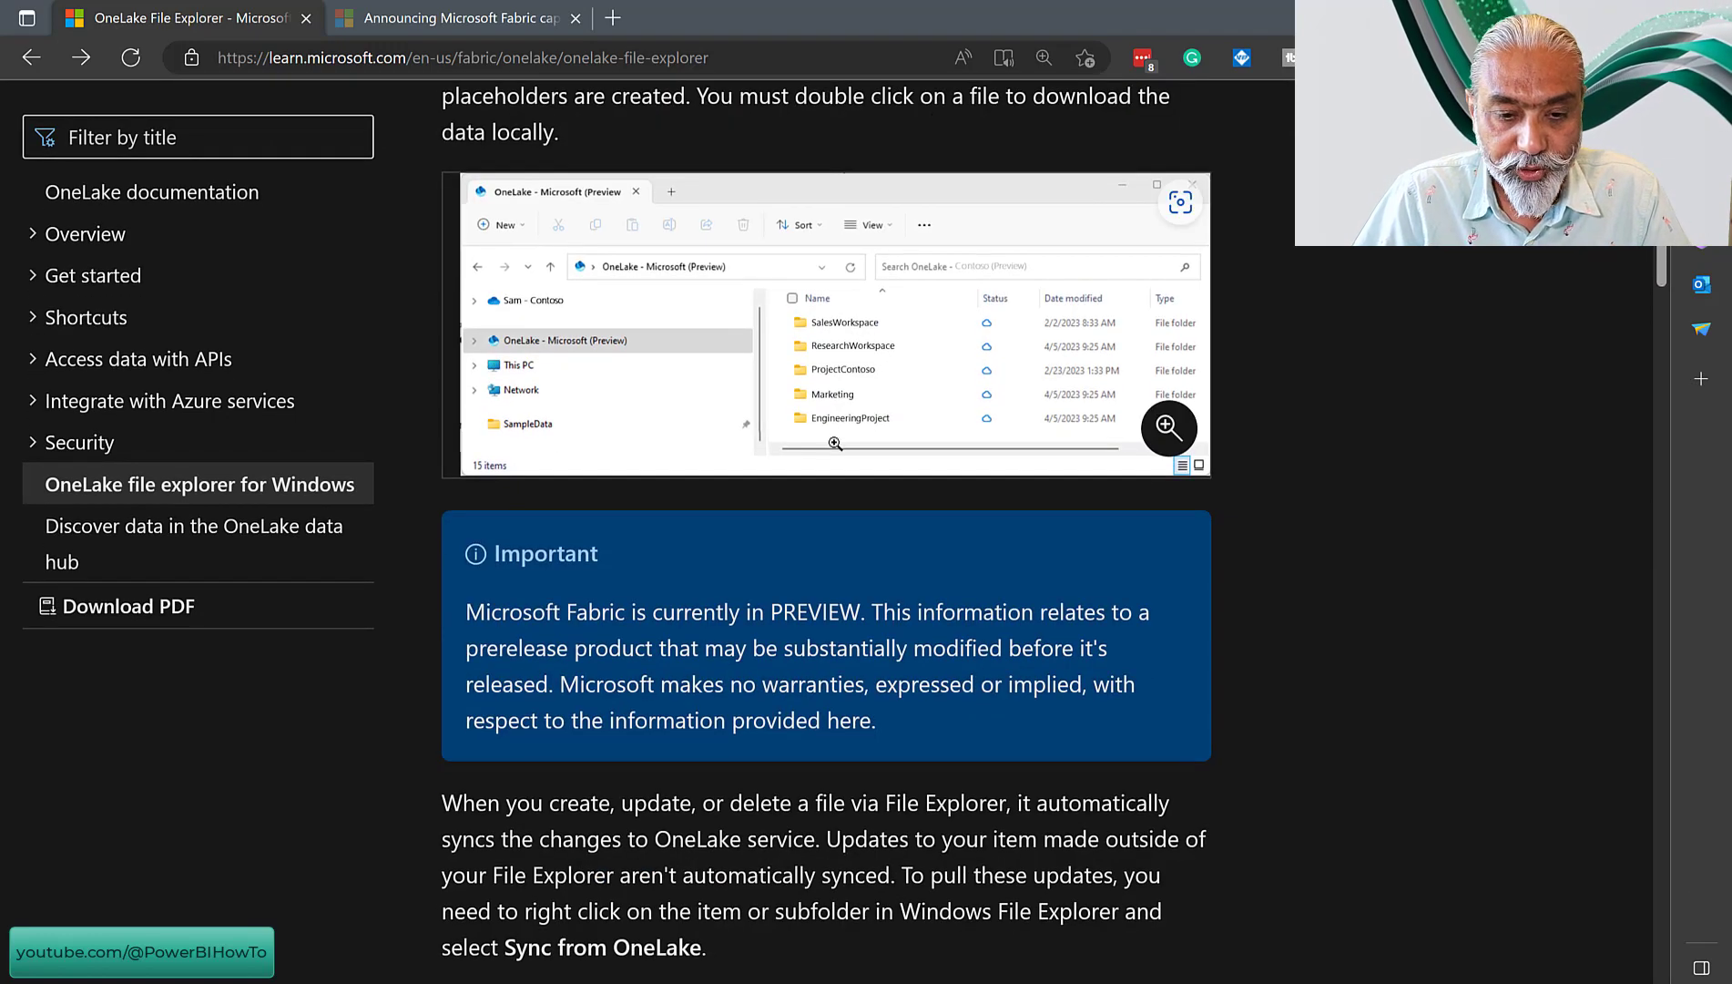
scroll(835, 443, "down", 3)
scroll(835, 443, "down", 2)
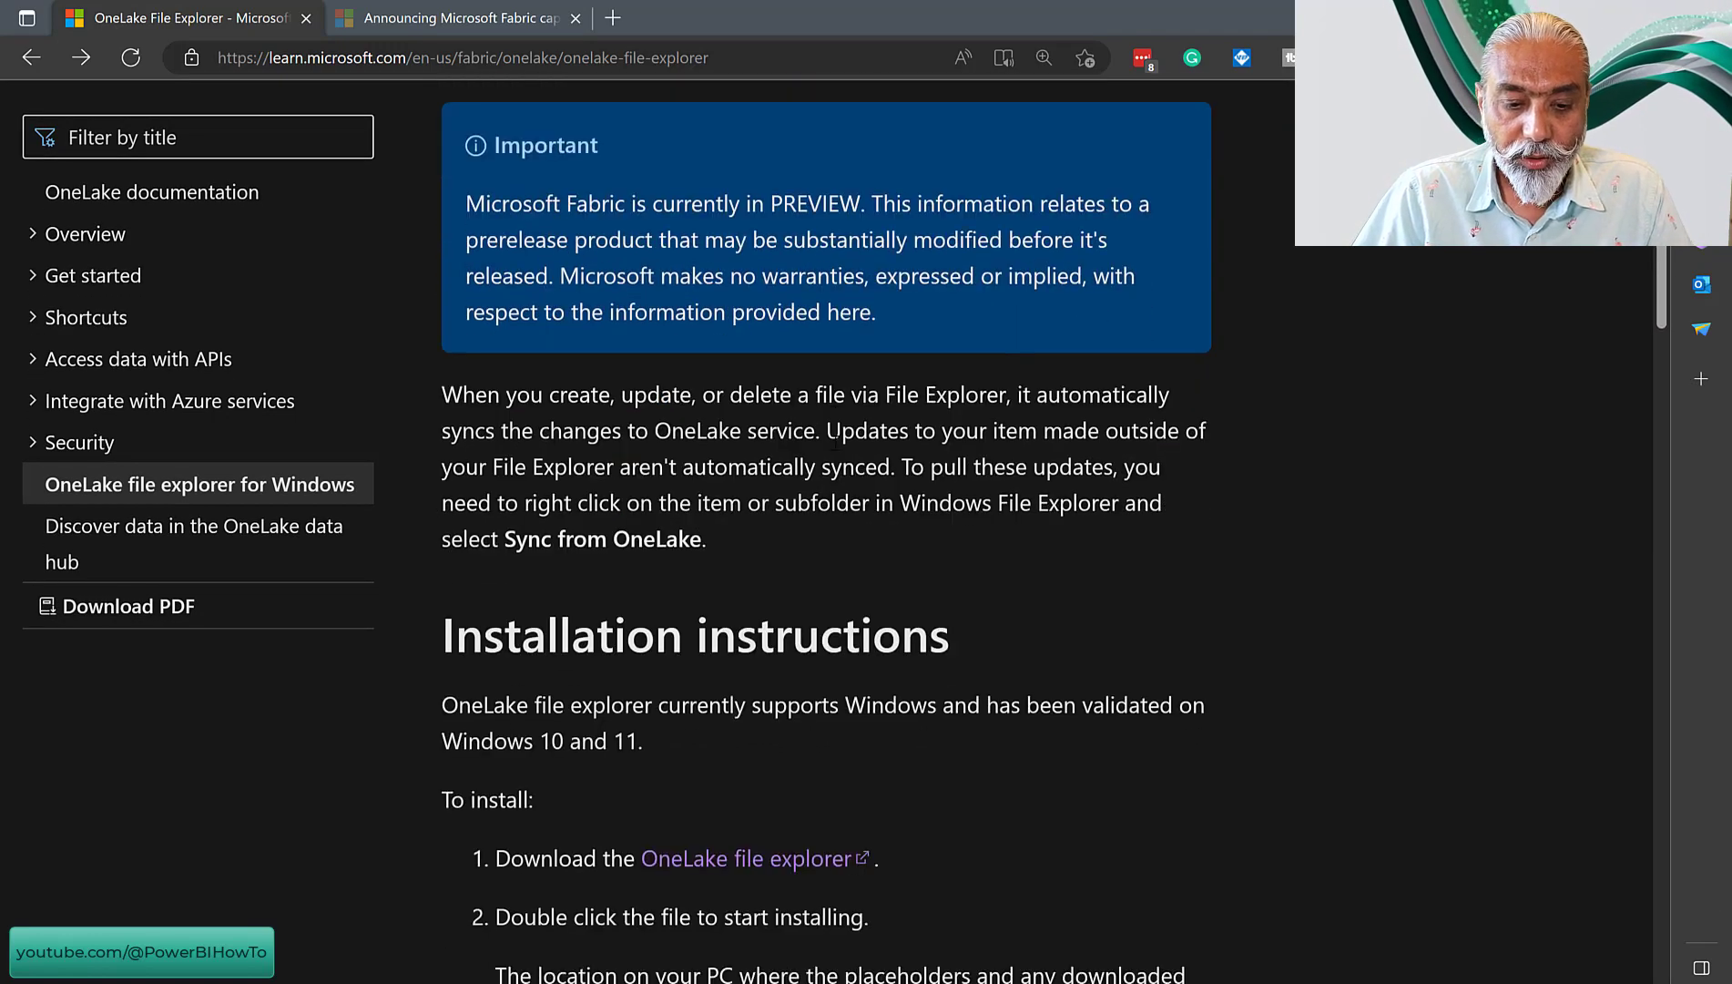
left_click(798, 839)
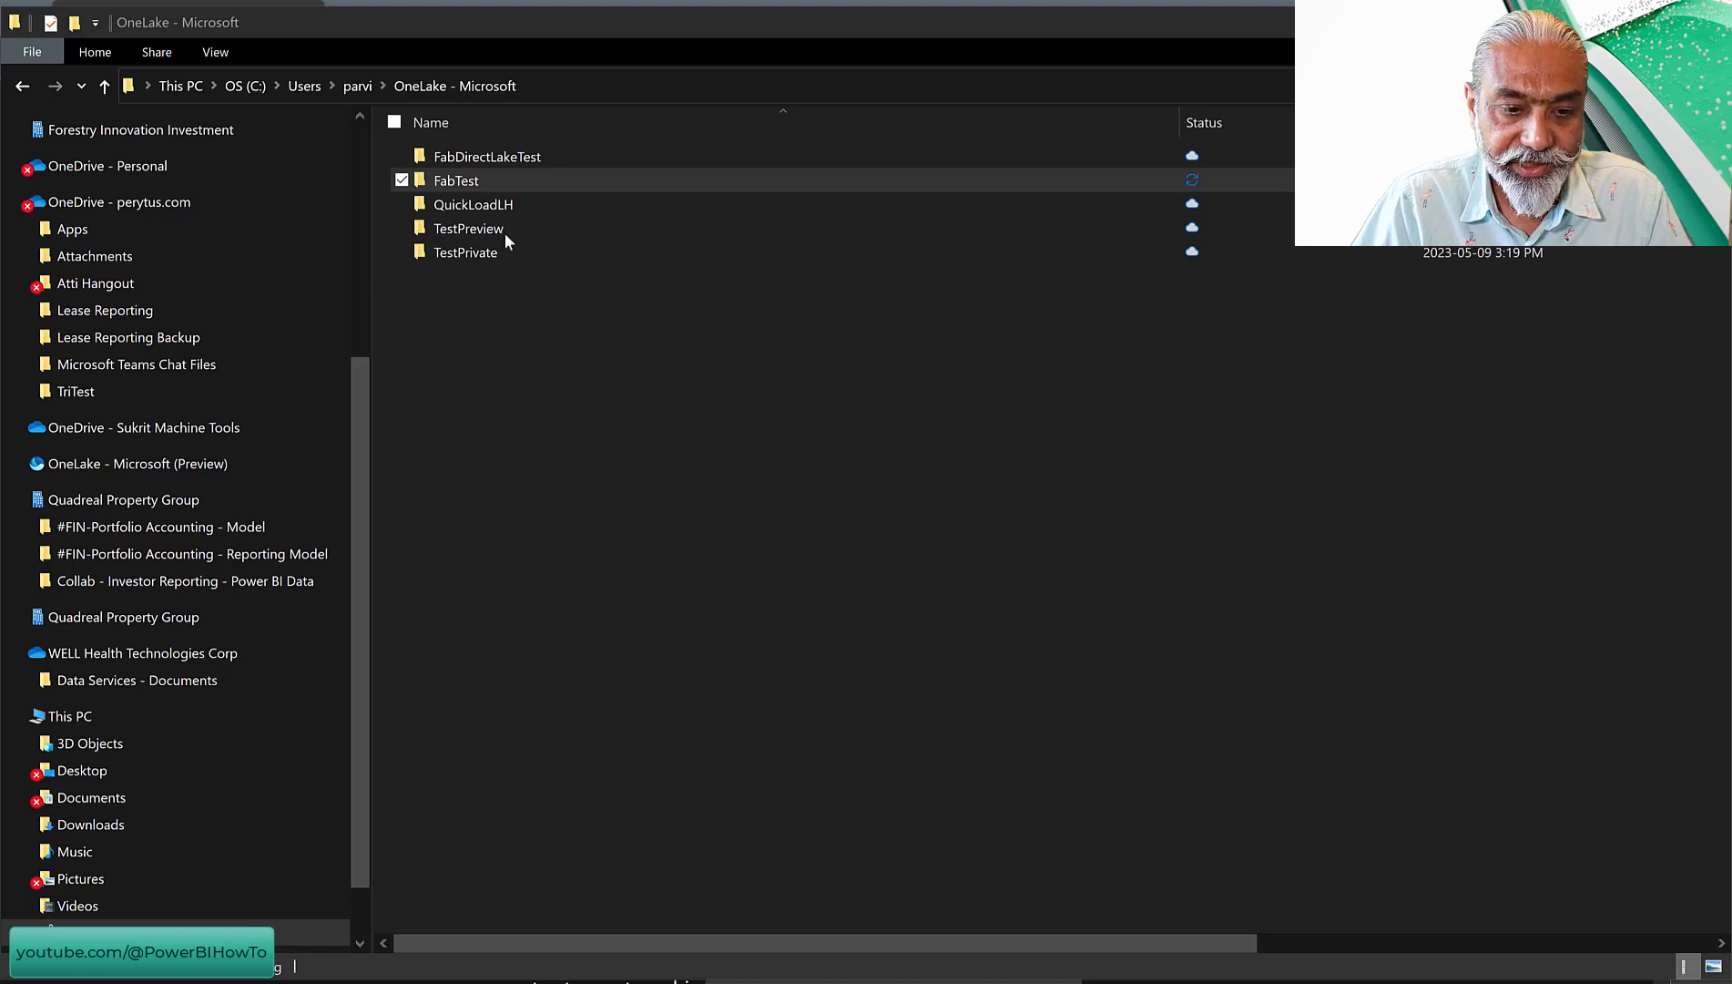
In Windows File Explorer, open FabTestLH.Lakehouse inside the FabTest folder, look into WarehouseSystem, and return to the lakehouse folder
double_click(468, 182)
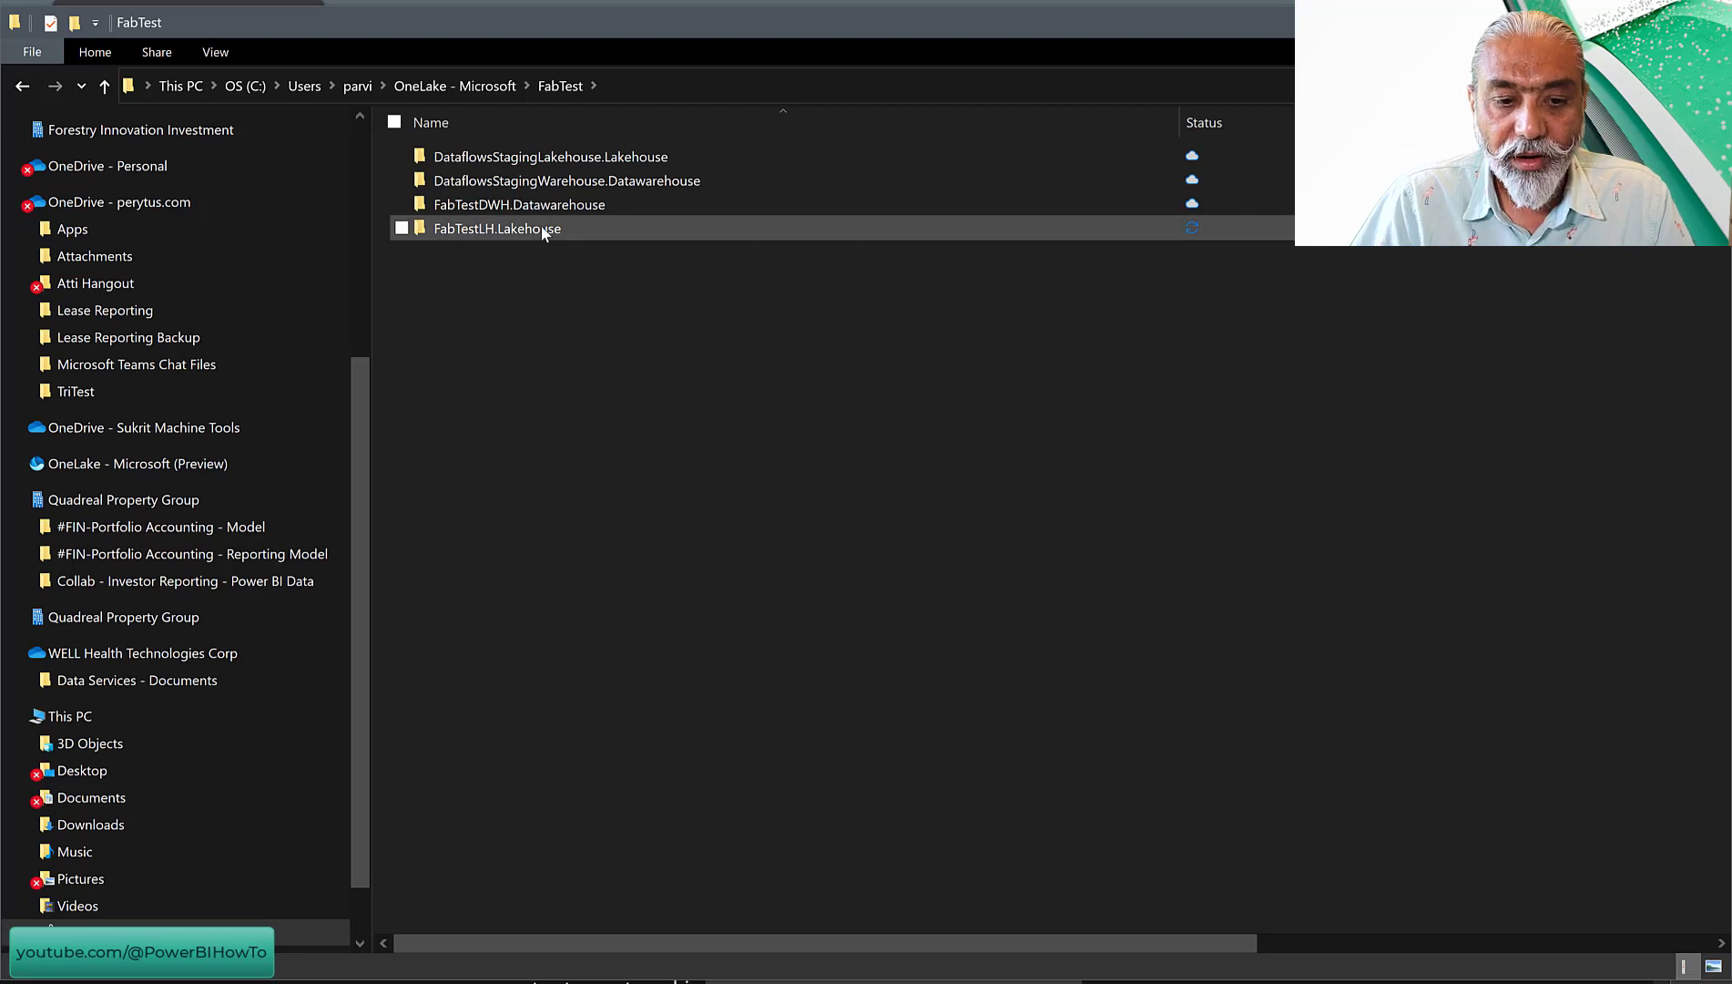
mouse_move(543, 234)
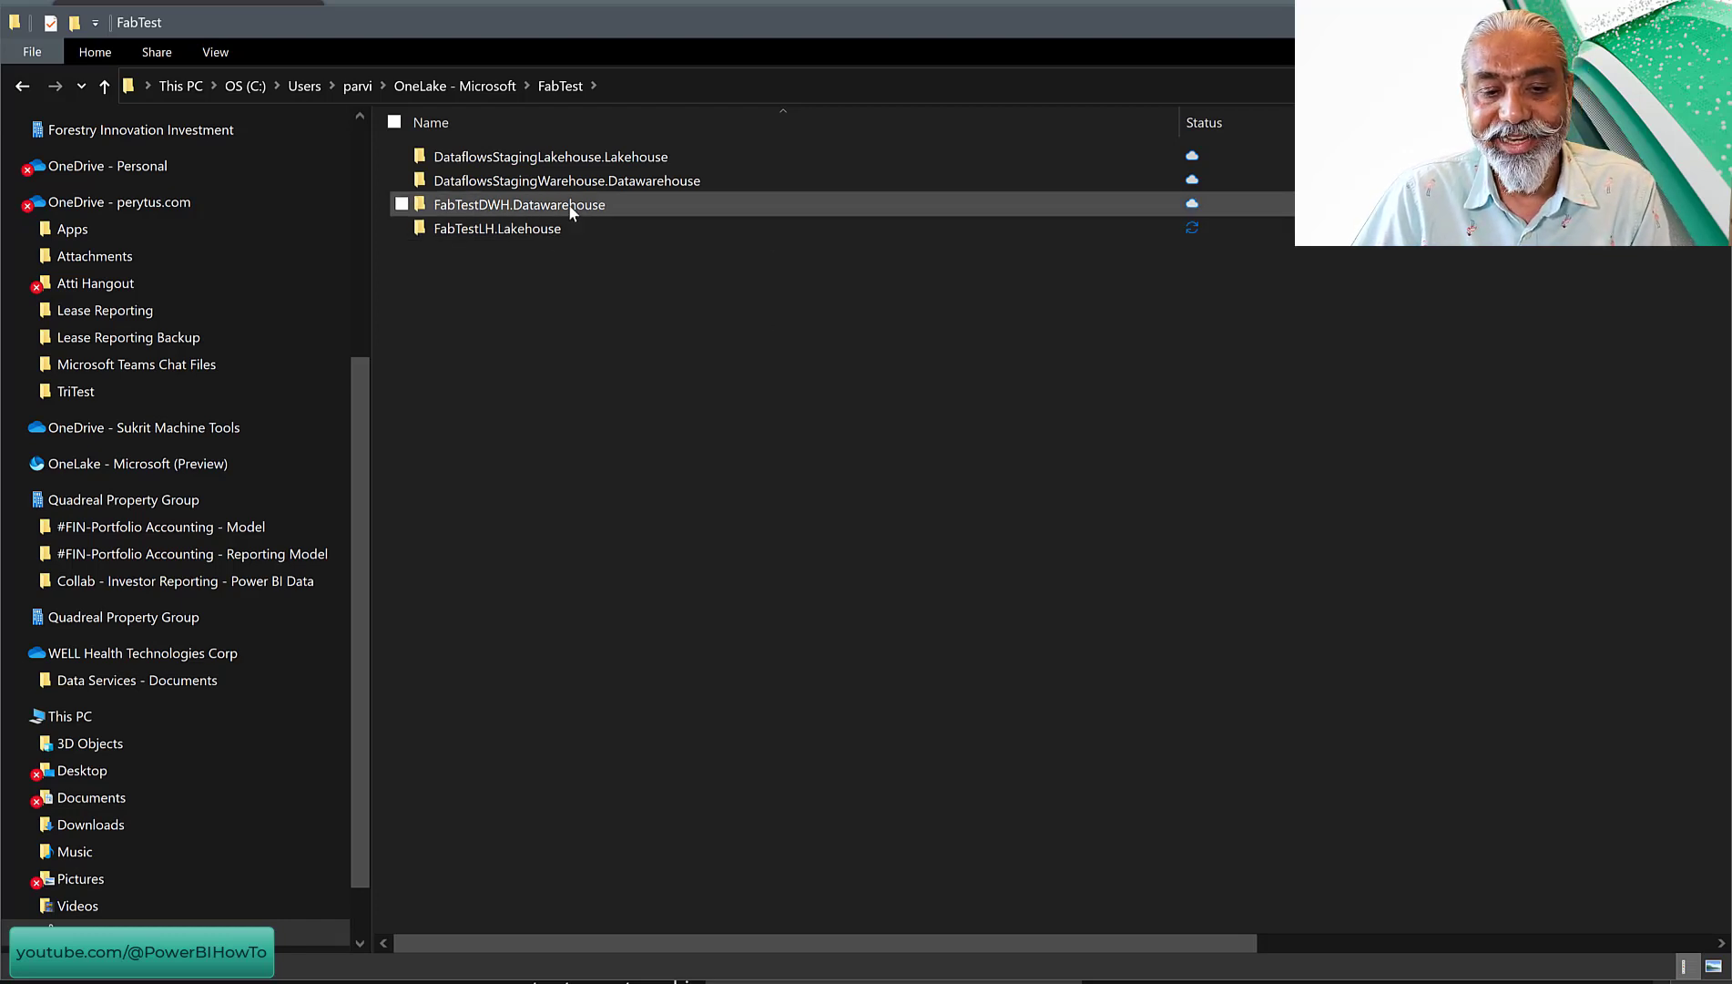
mouse_move(570, 208)
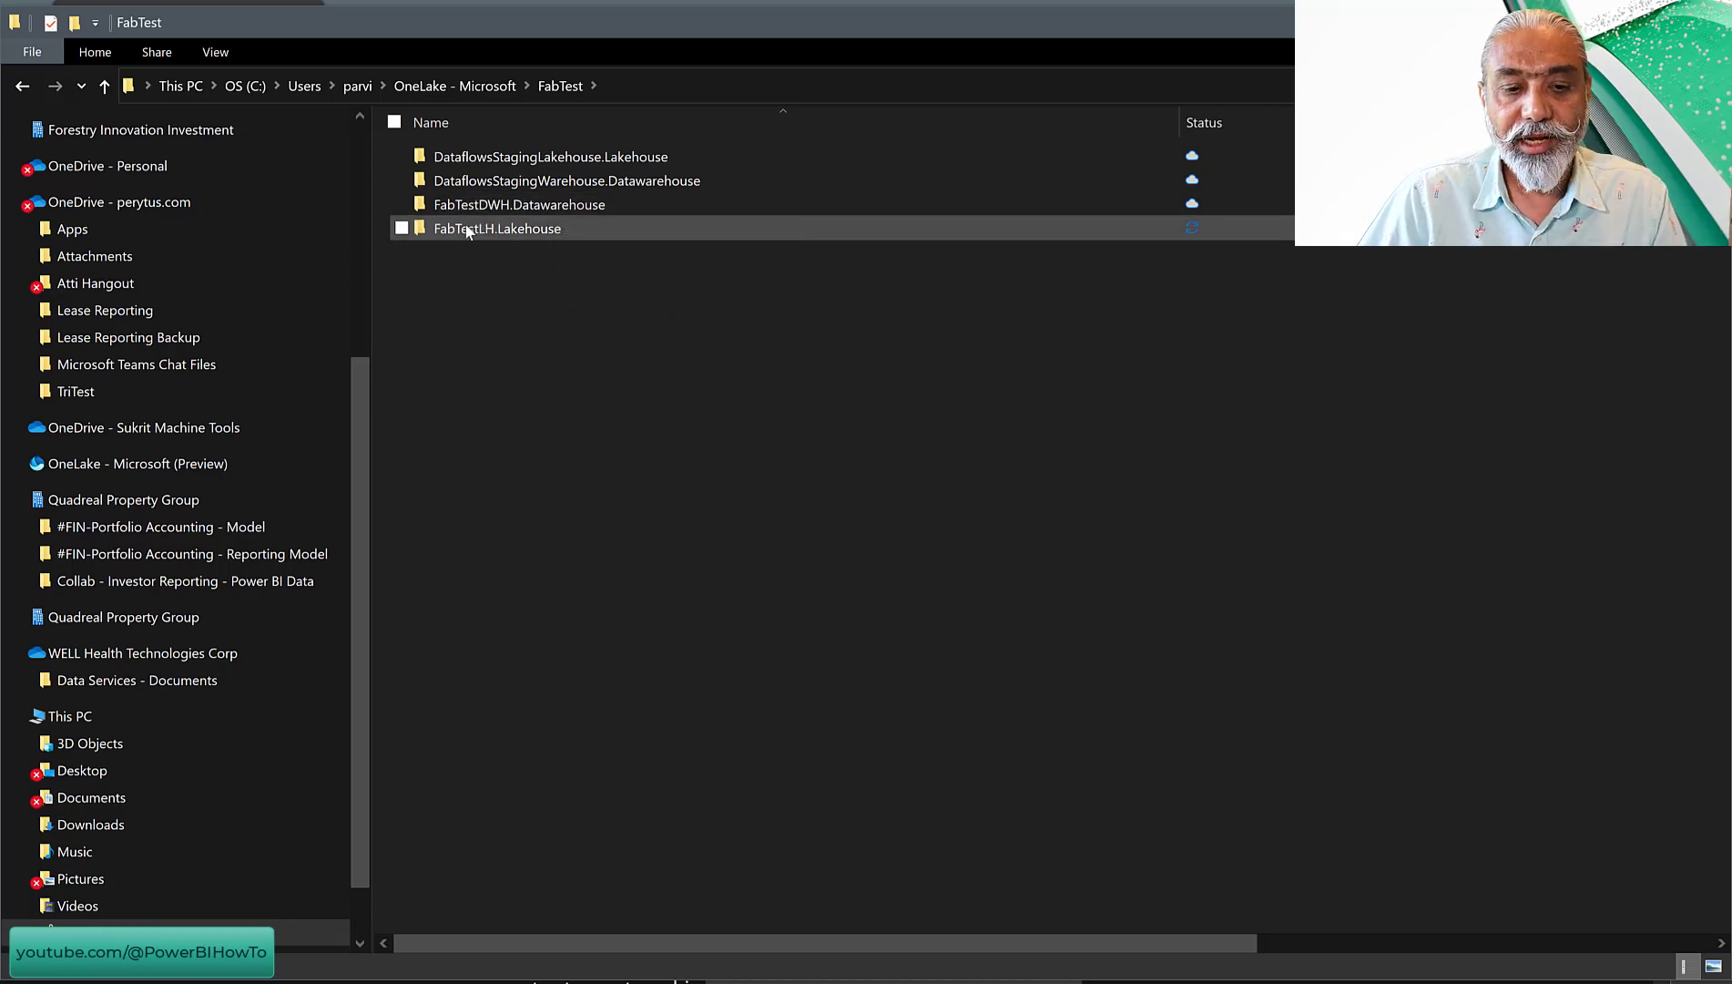
double_click(543, 233)
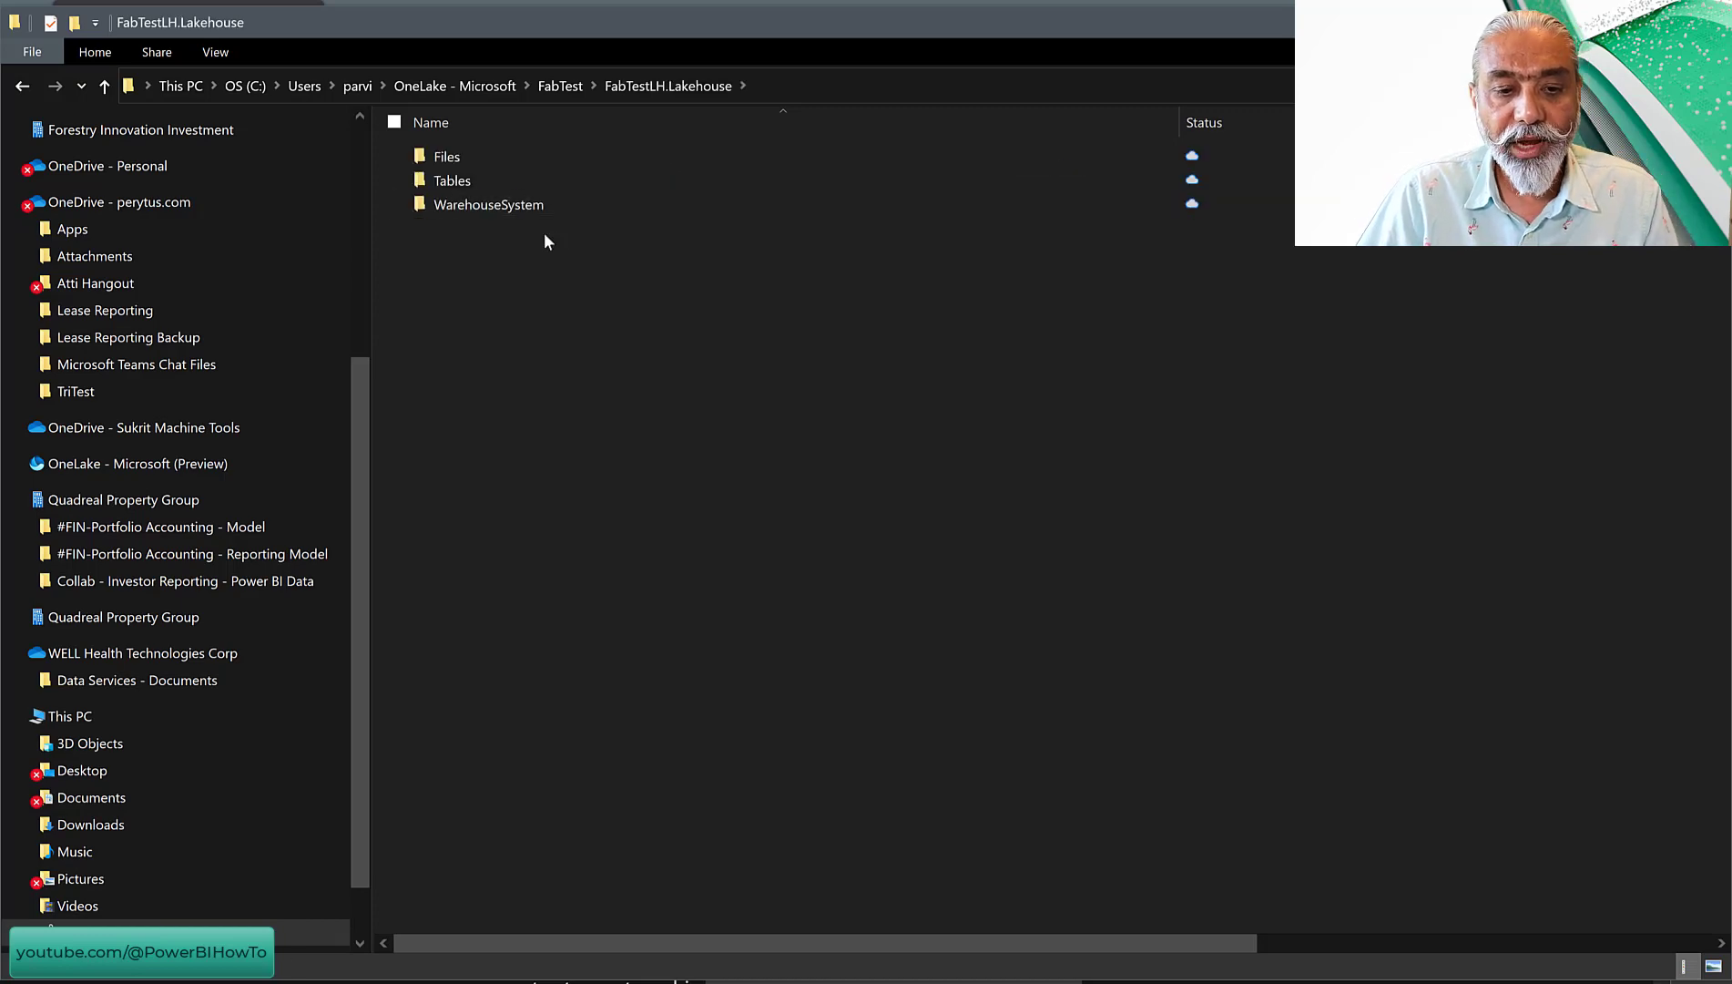
double_click(497, 206)
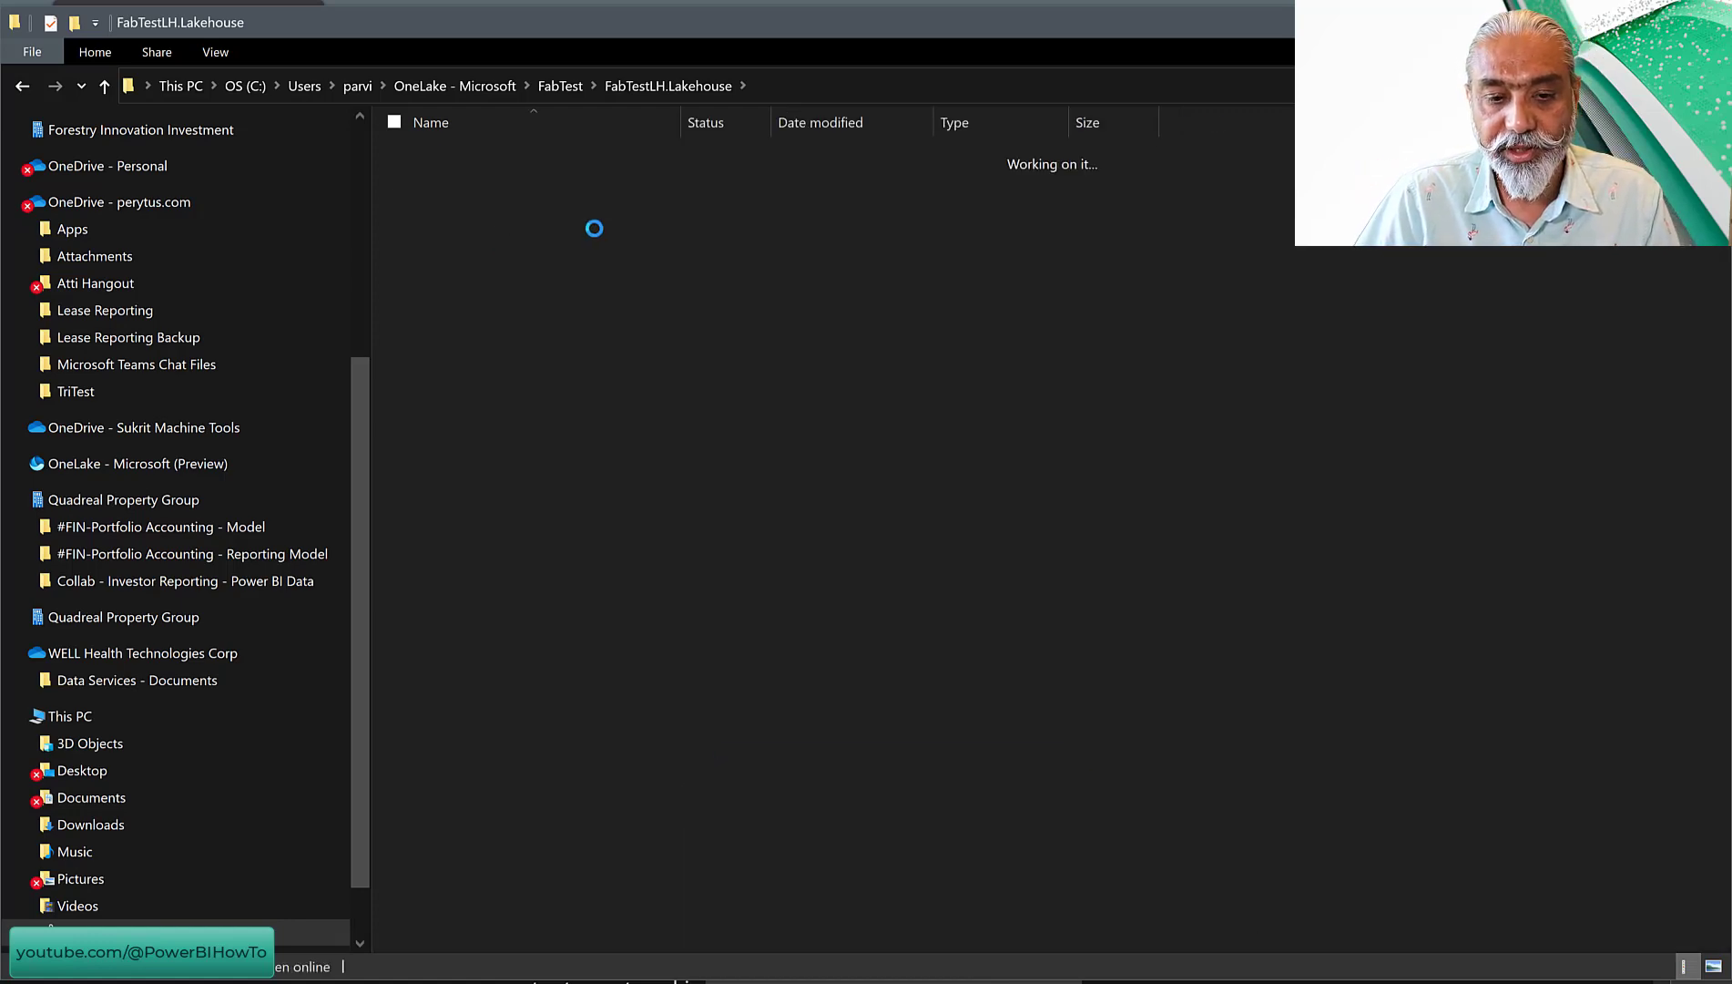
left_click(670, 88)
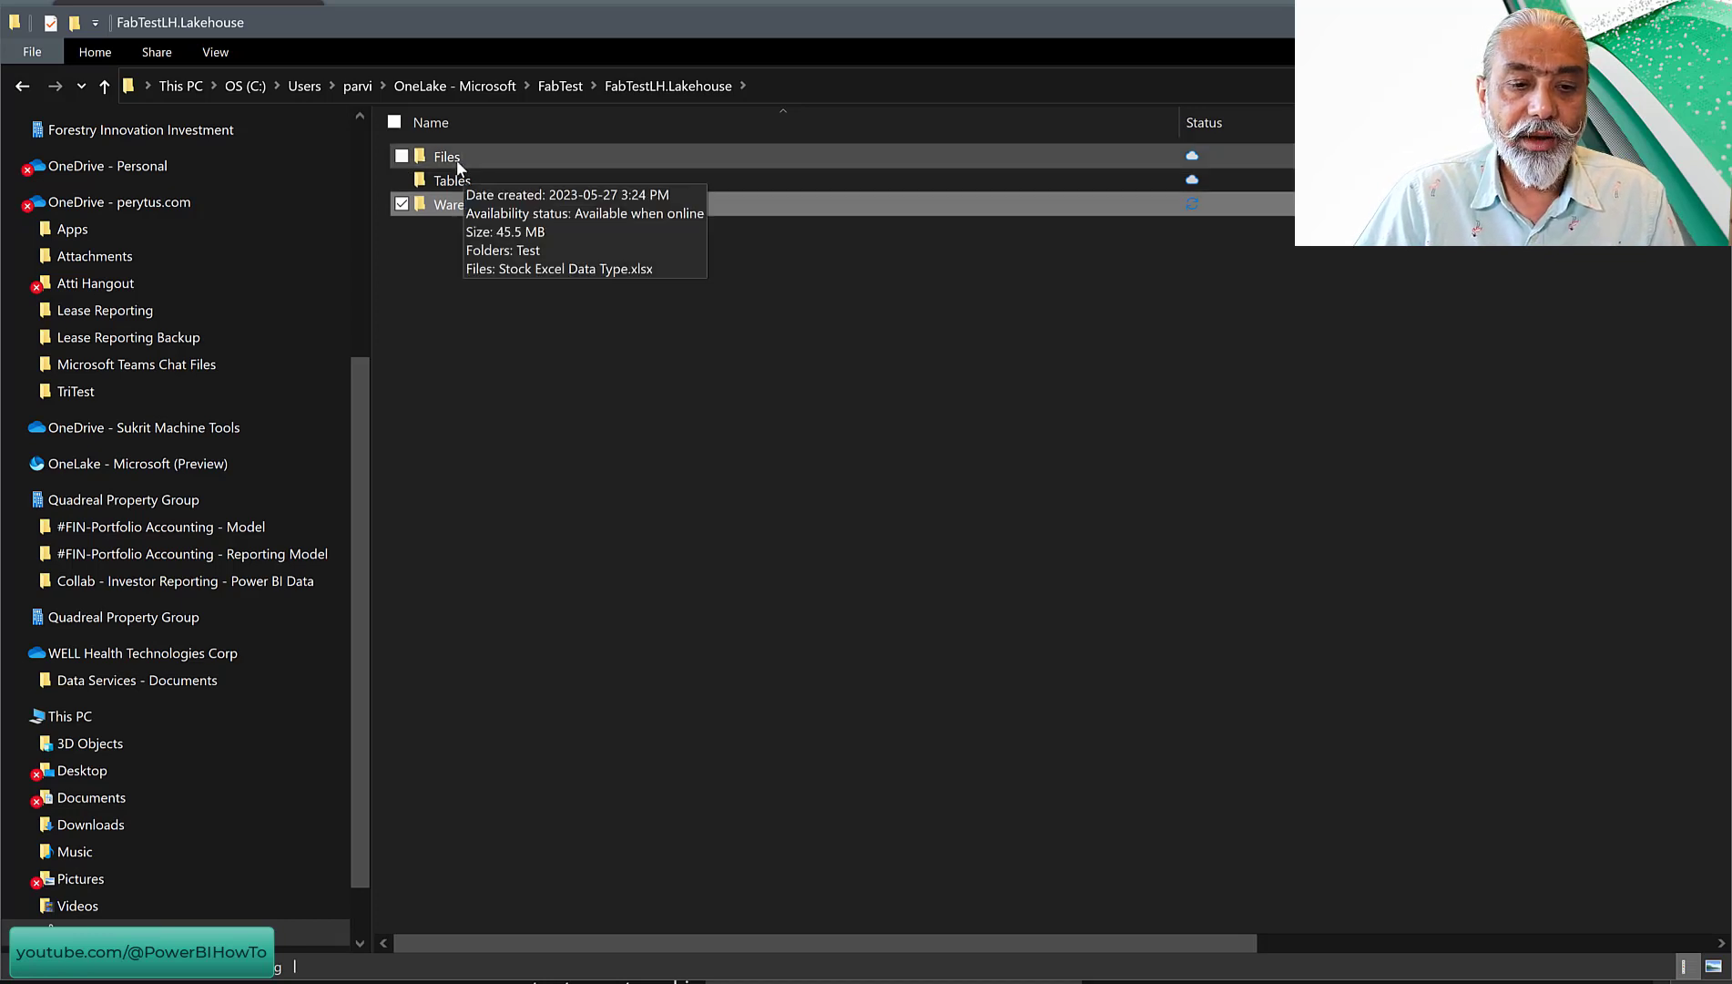
Open the lakehouse's Files folder and view the contents of its Test subfolder
double_click(458, 167)
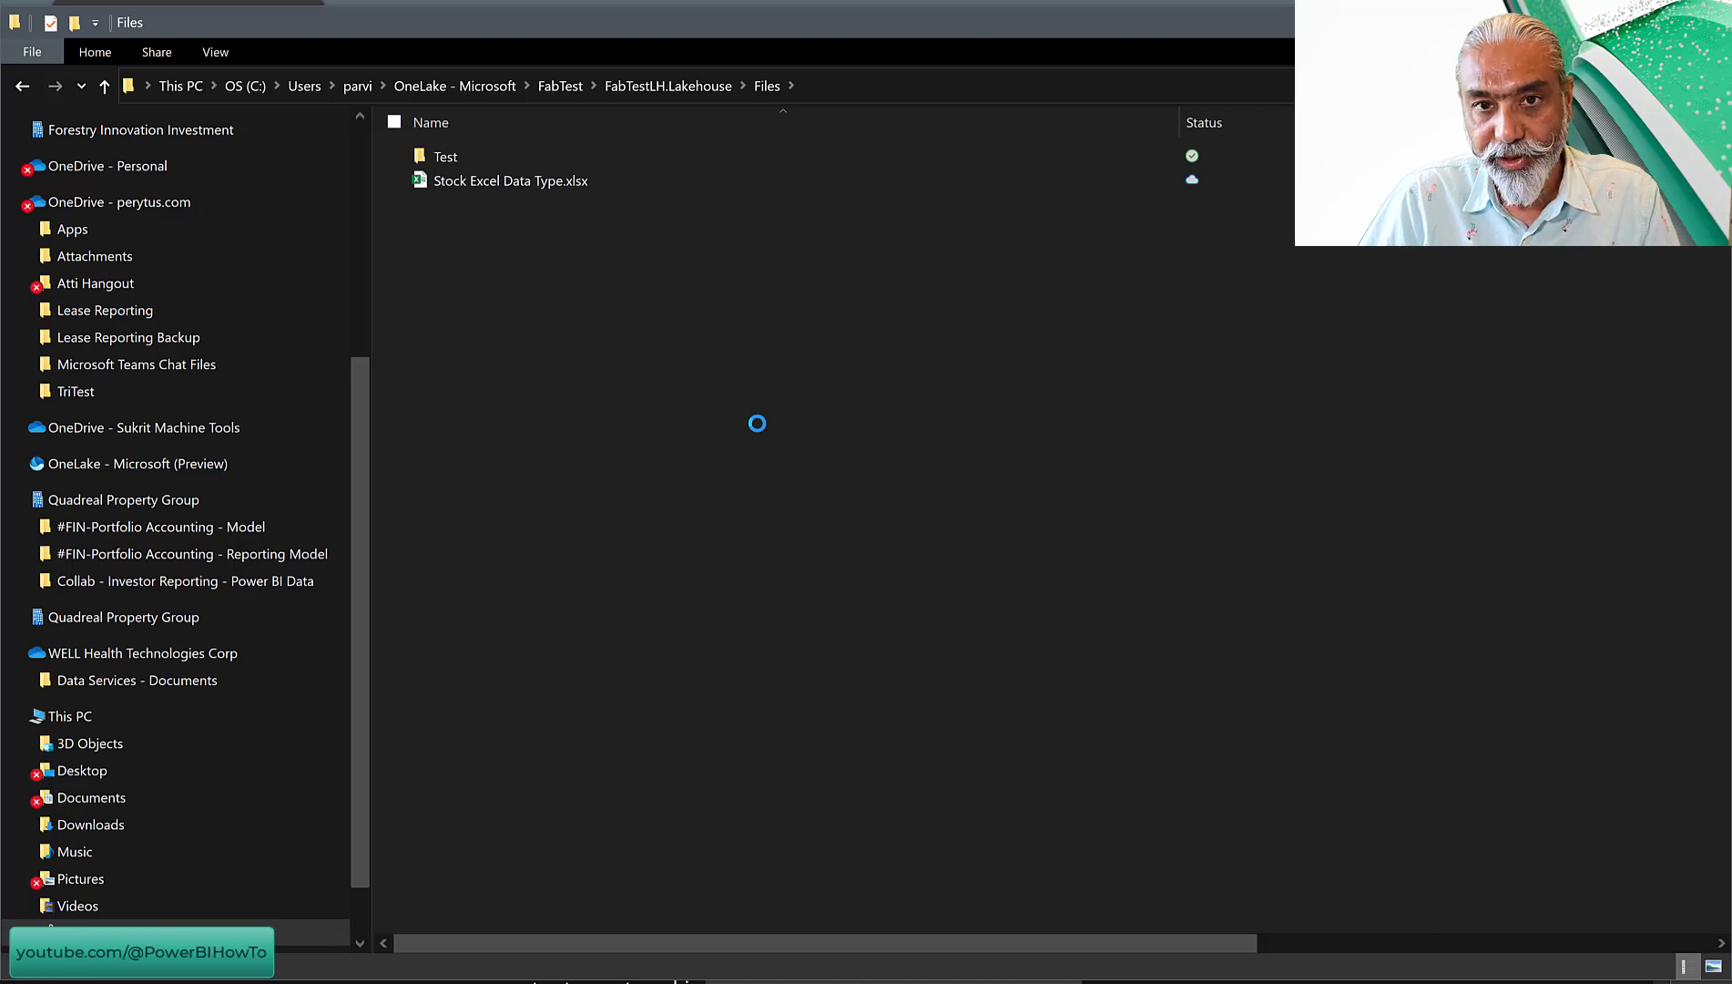
left_click(458, 157)
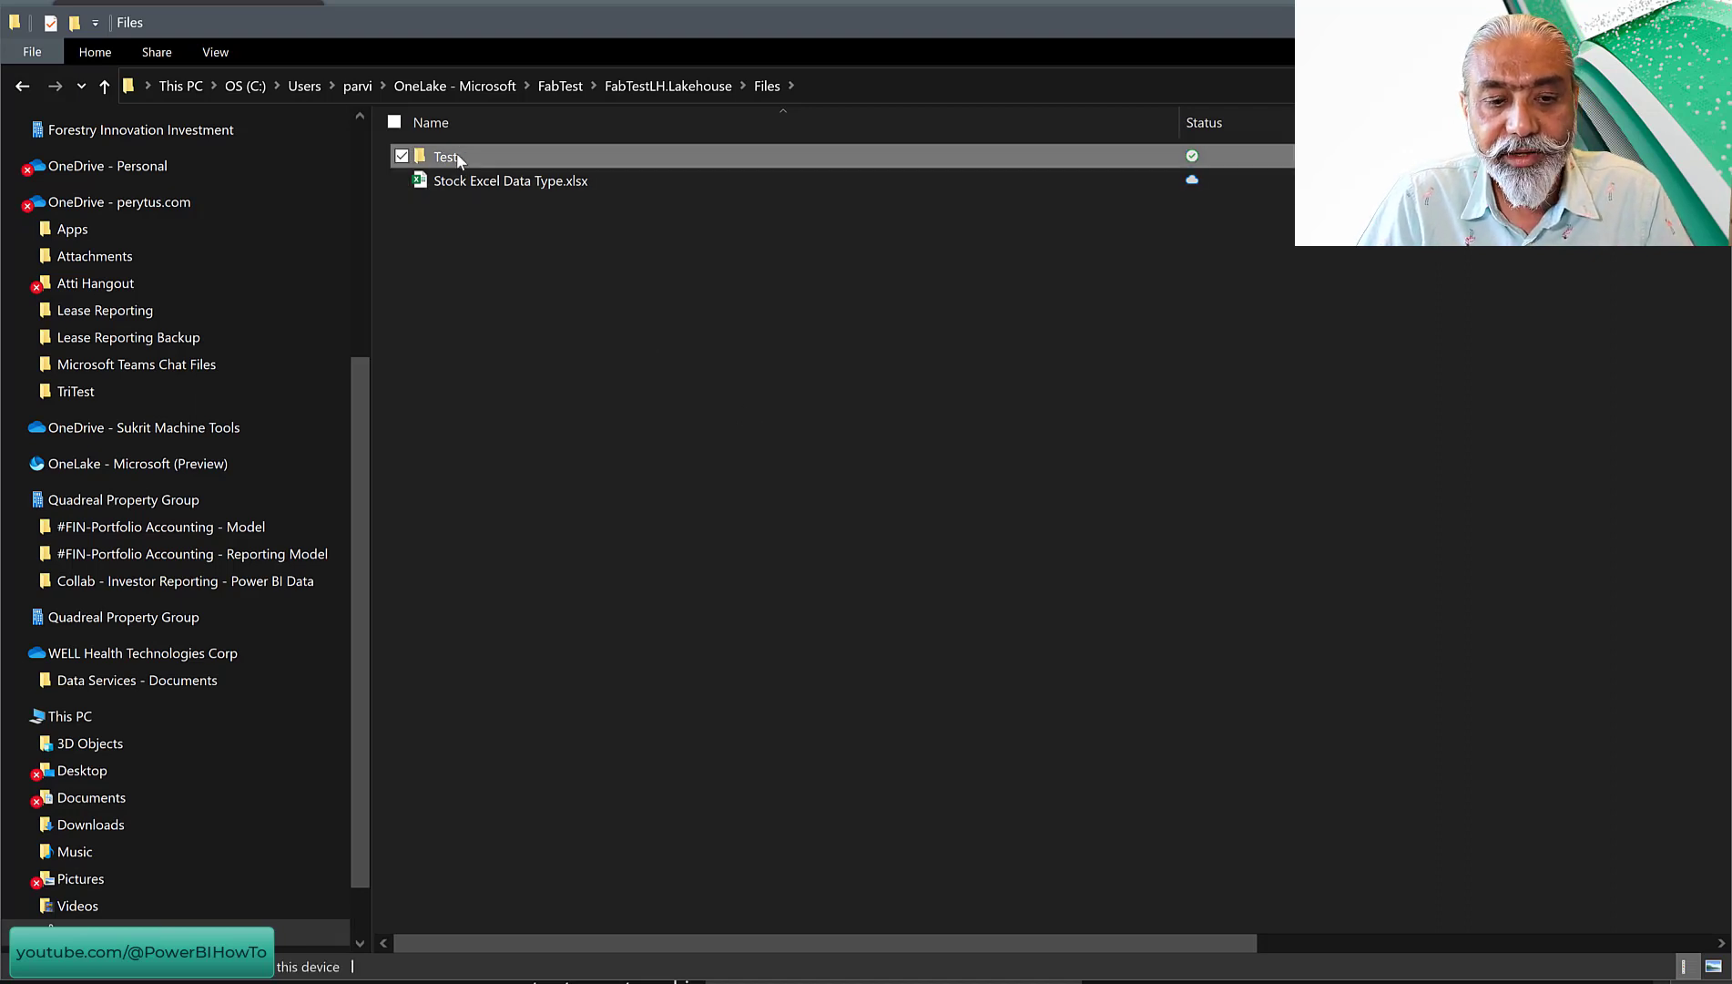
double_click(457, 157)
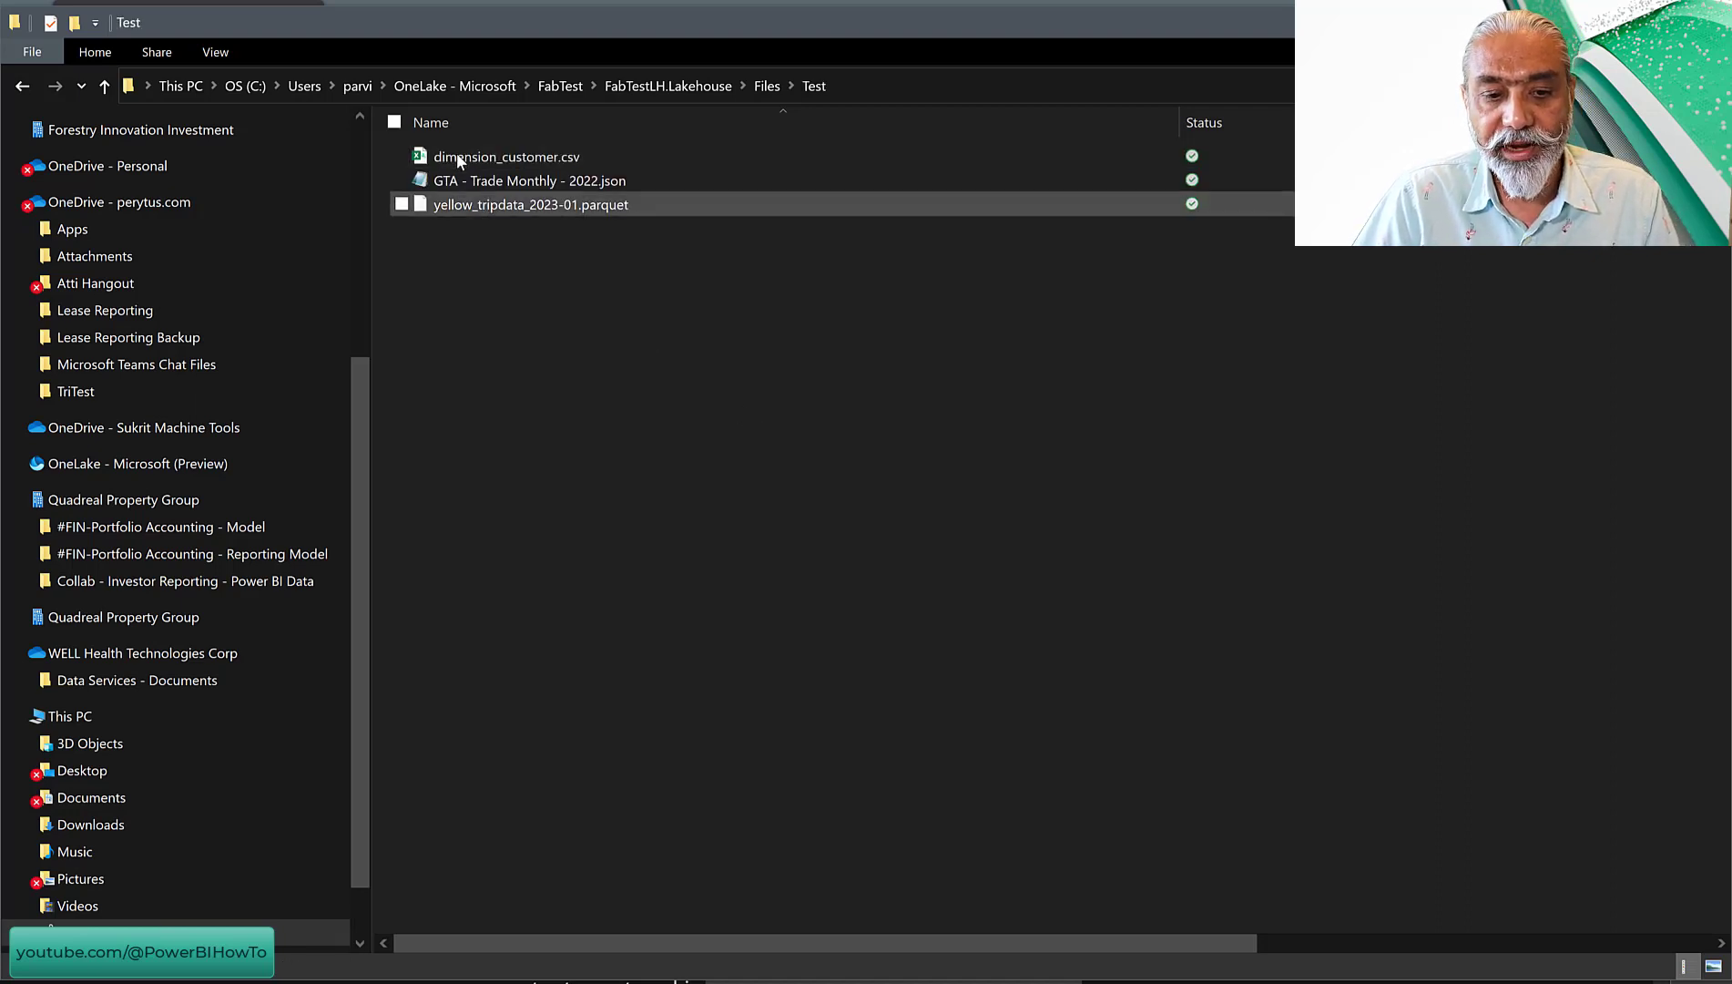
Go back to the lakehouse's Files folder and create a new folder named FileExplore Demo in it
left_click(761, 87)
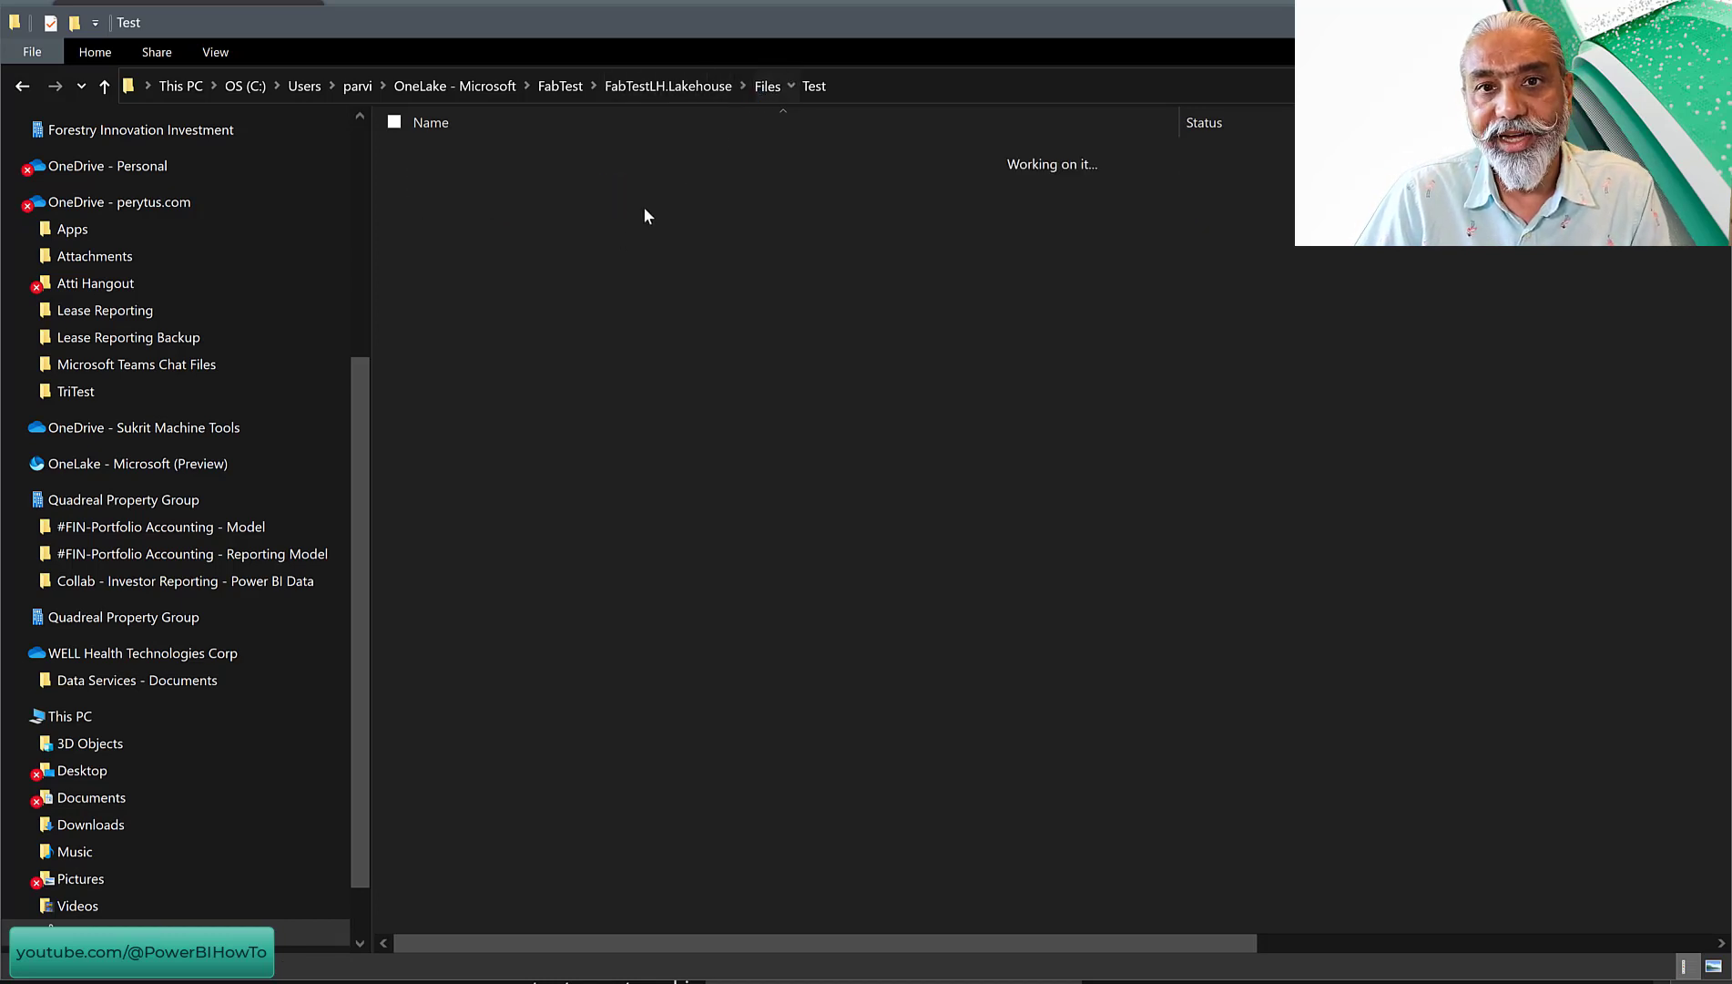
right_click(555, 300)
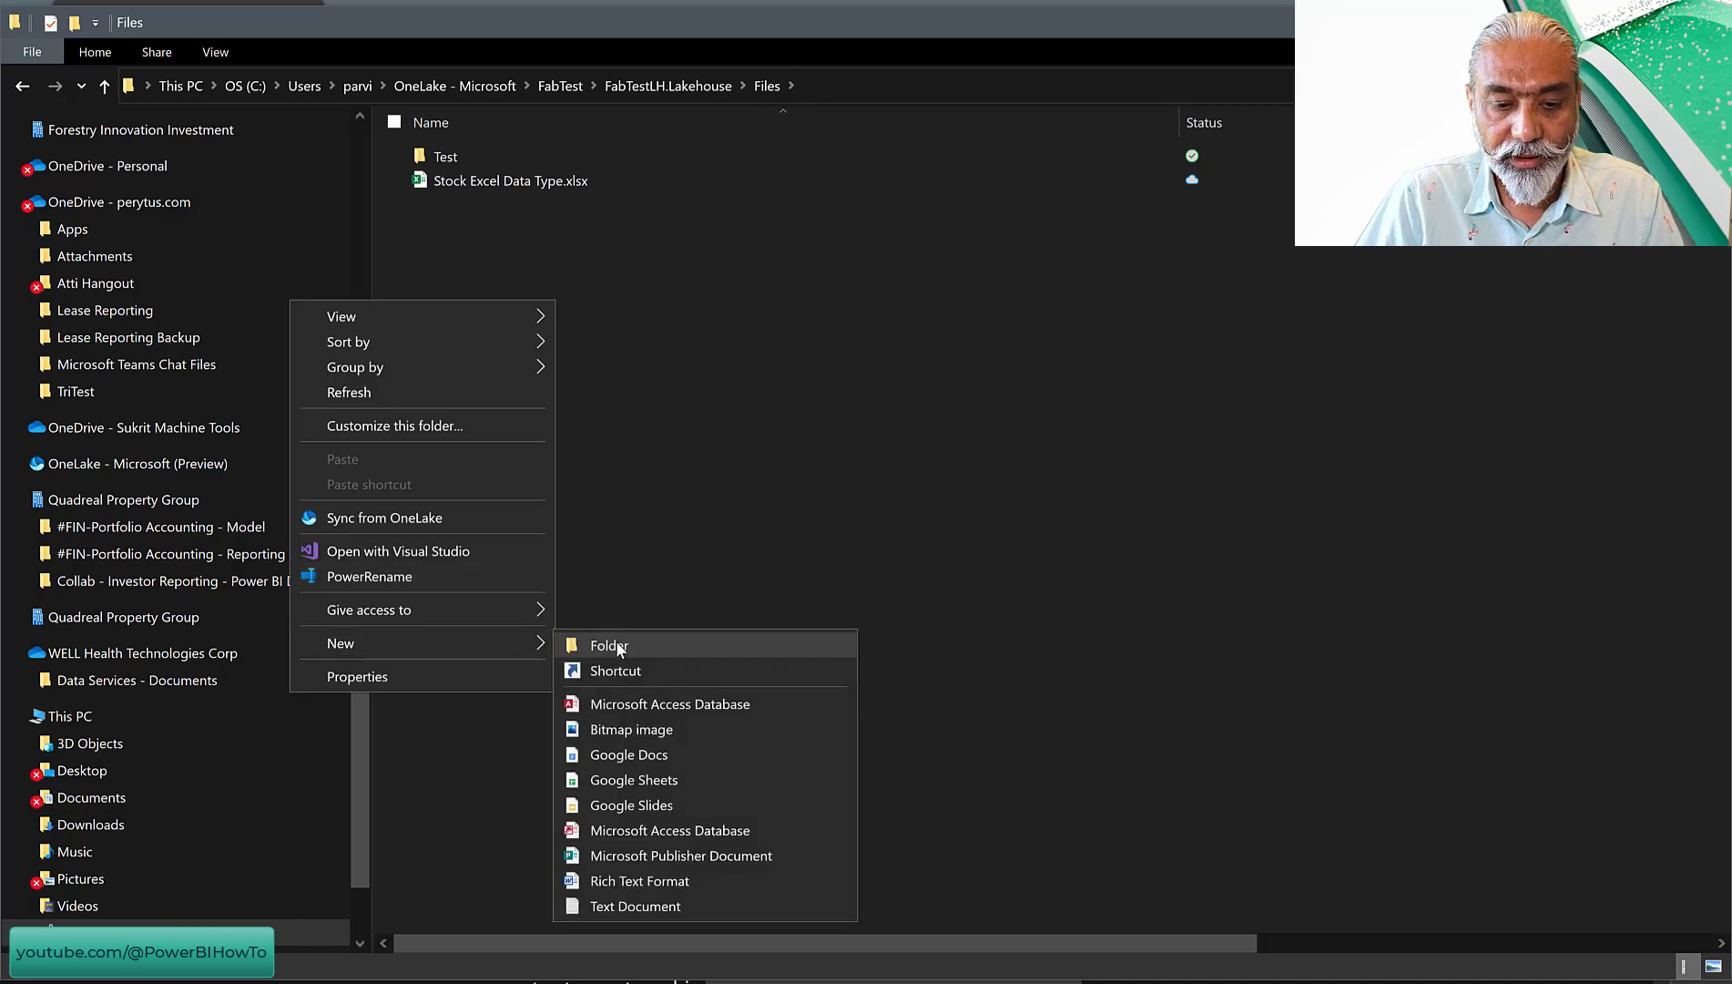
left_click(616, 644)
type("F")
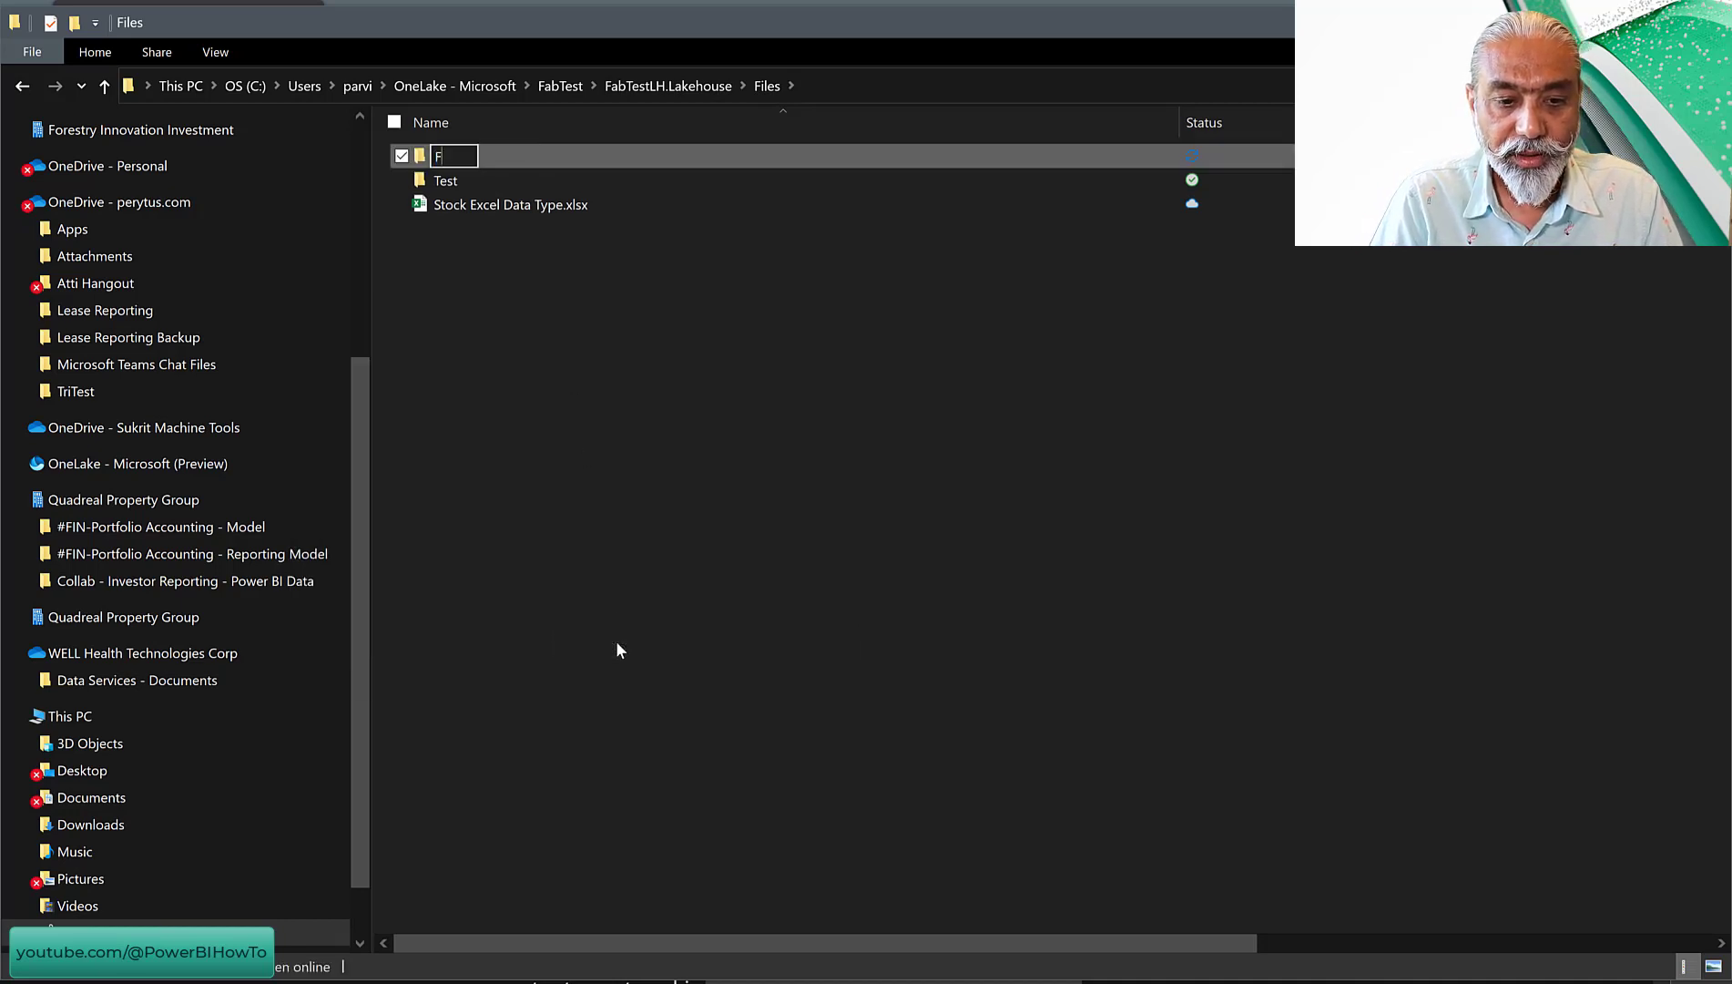
type("ileExplore Demo")
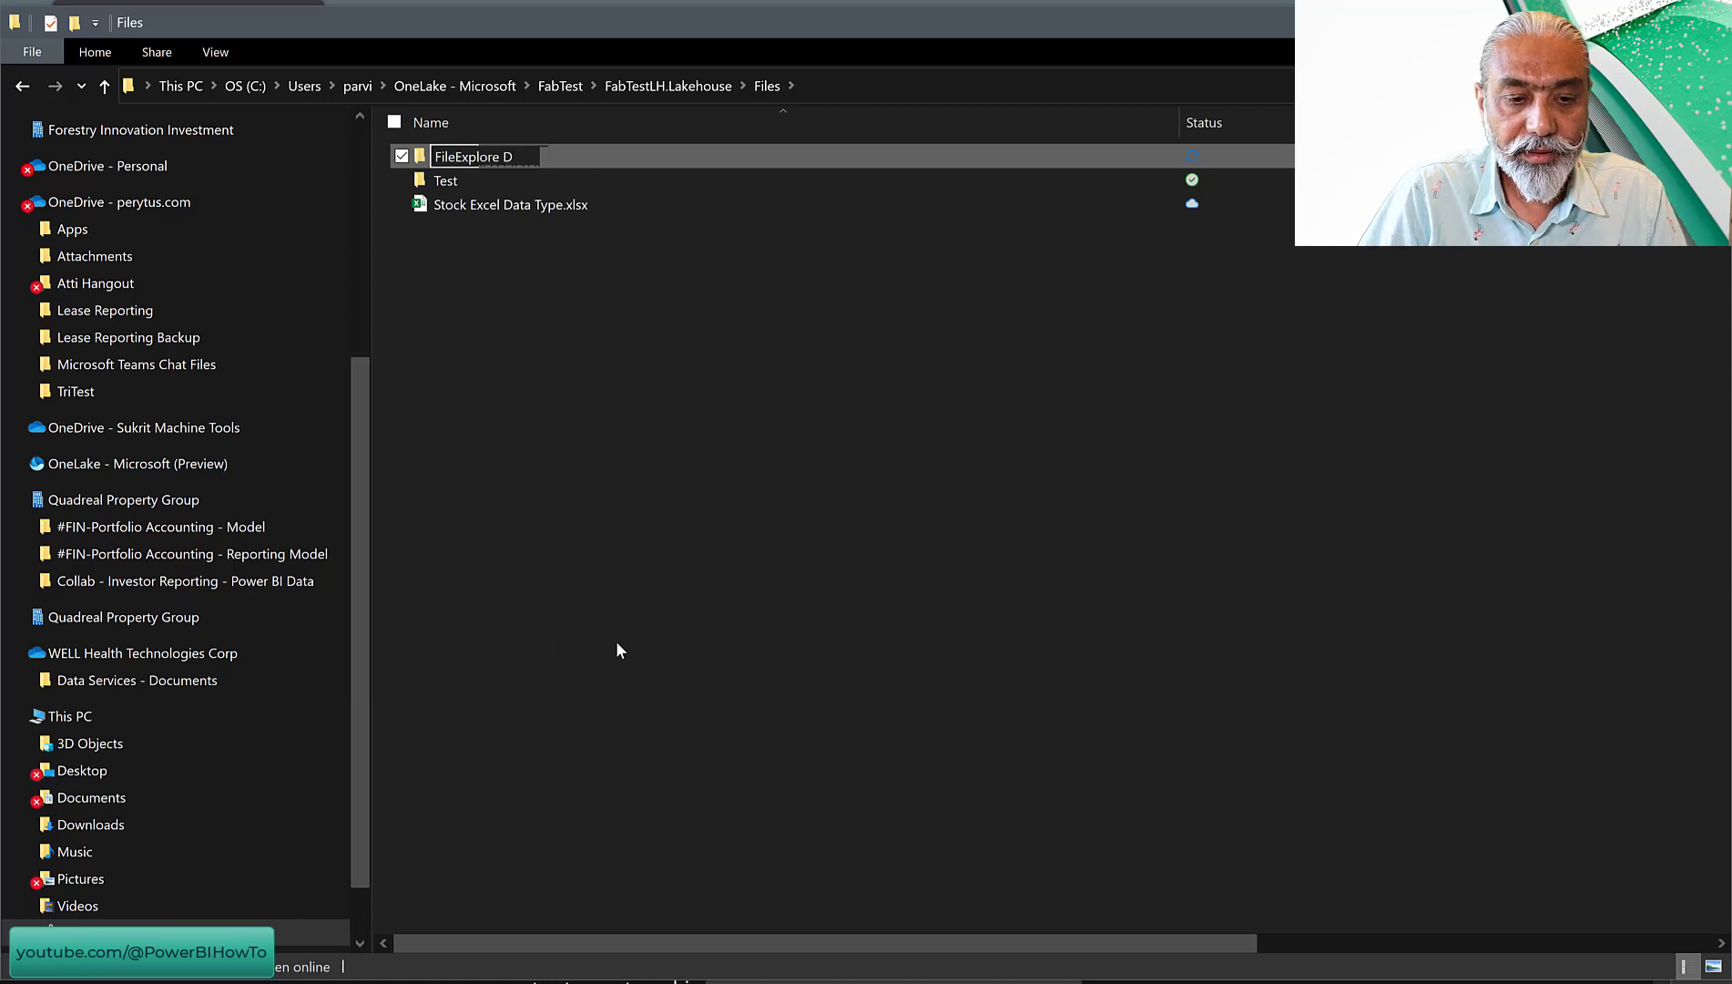
Copy all files from the Test folder into the FileExplore Demo folder
left_click(452, 178)
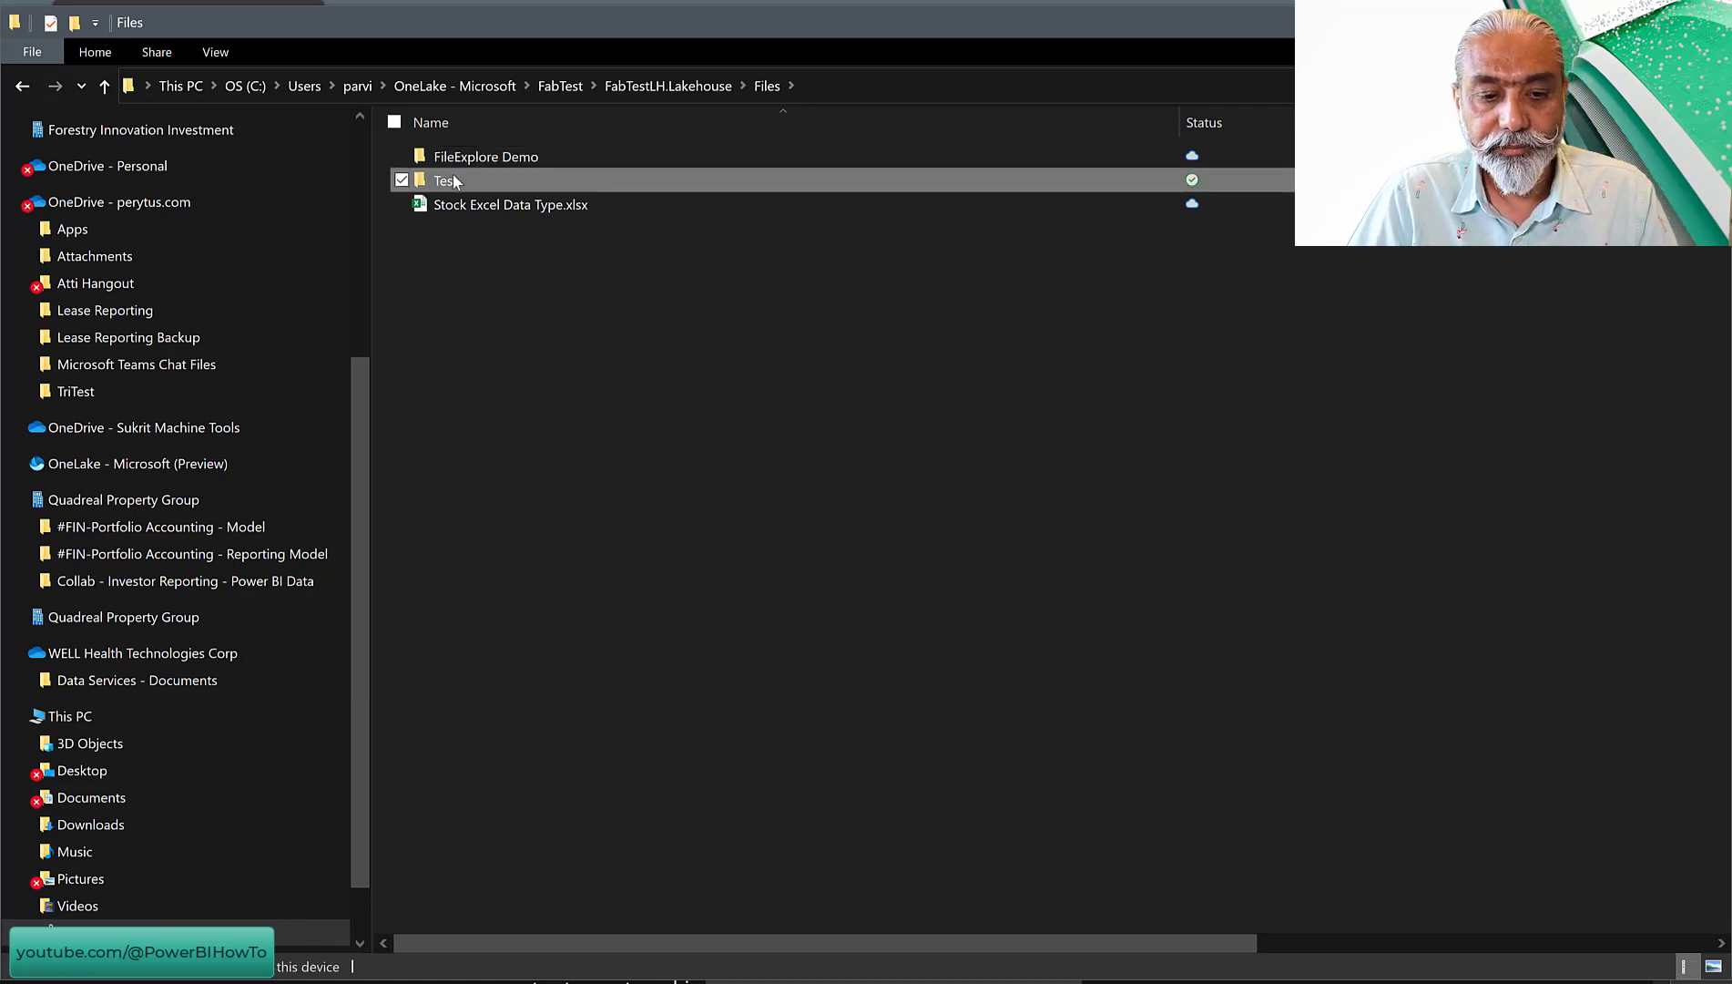
double_click(452, 178)
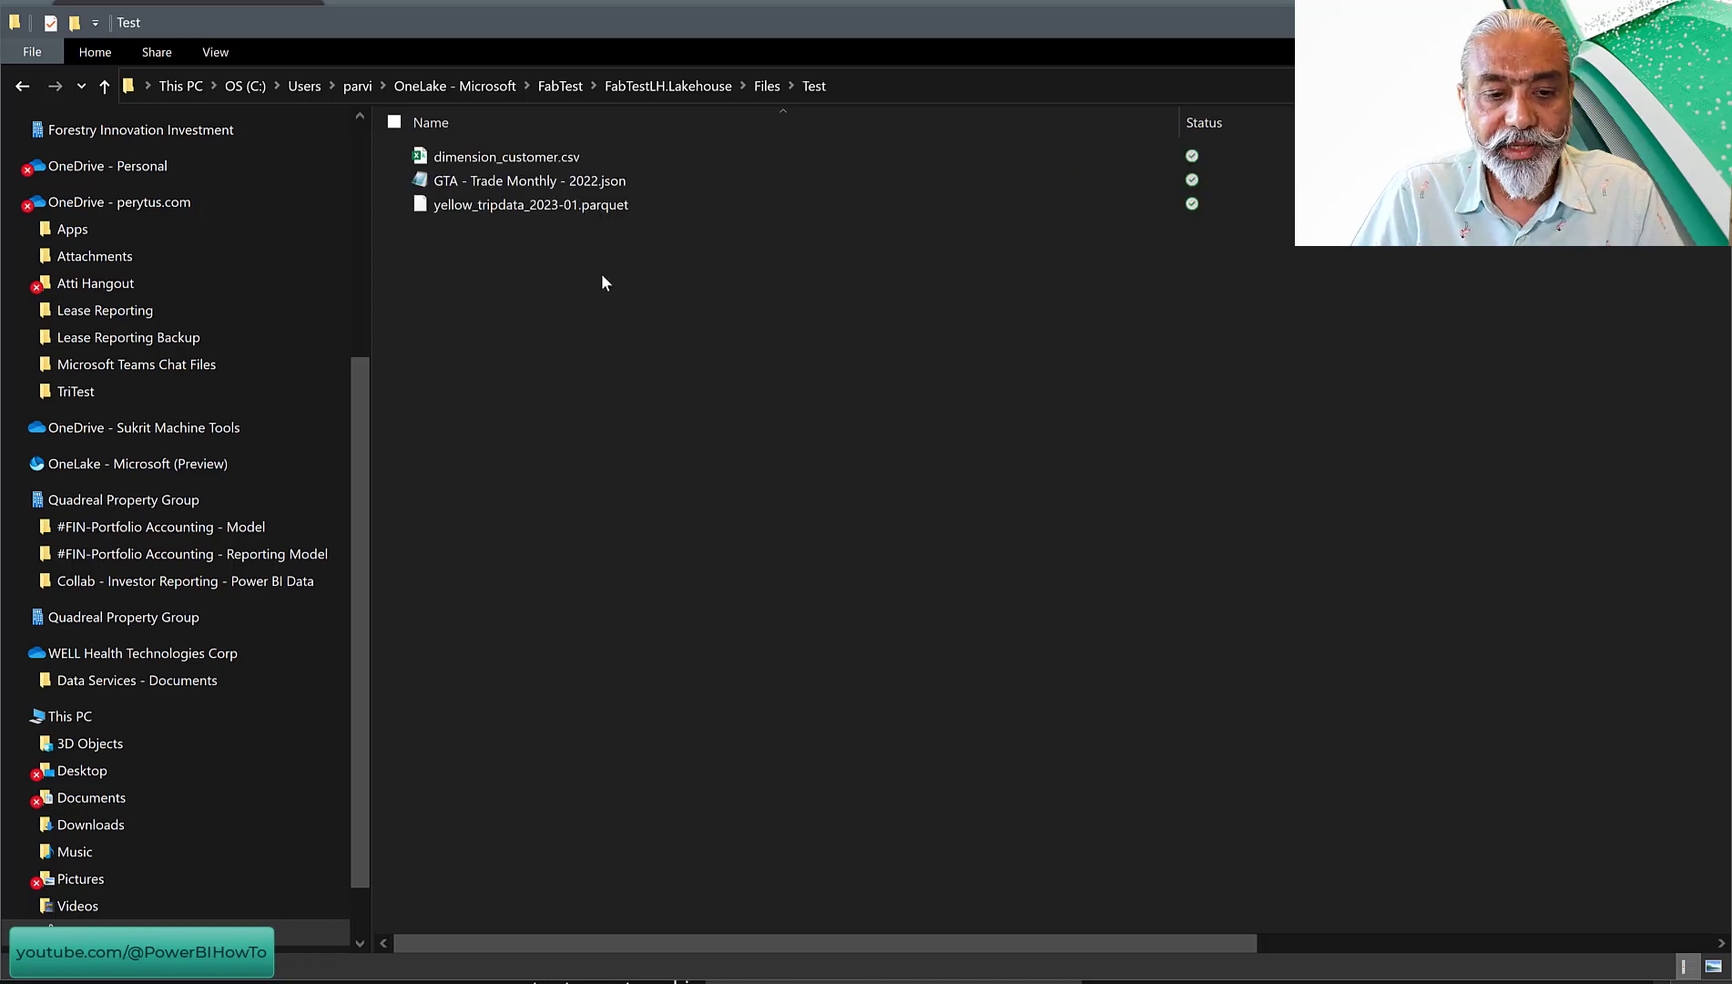
key("ctrl+a")
left_click(768, 94)
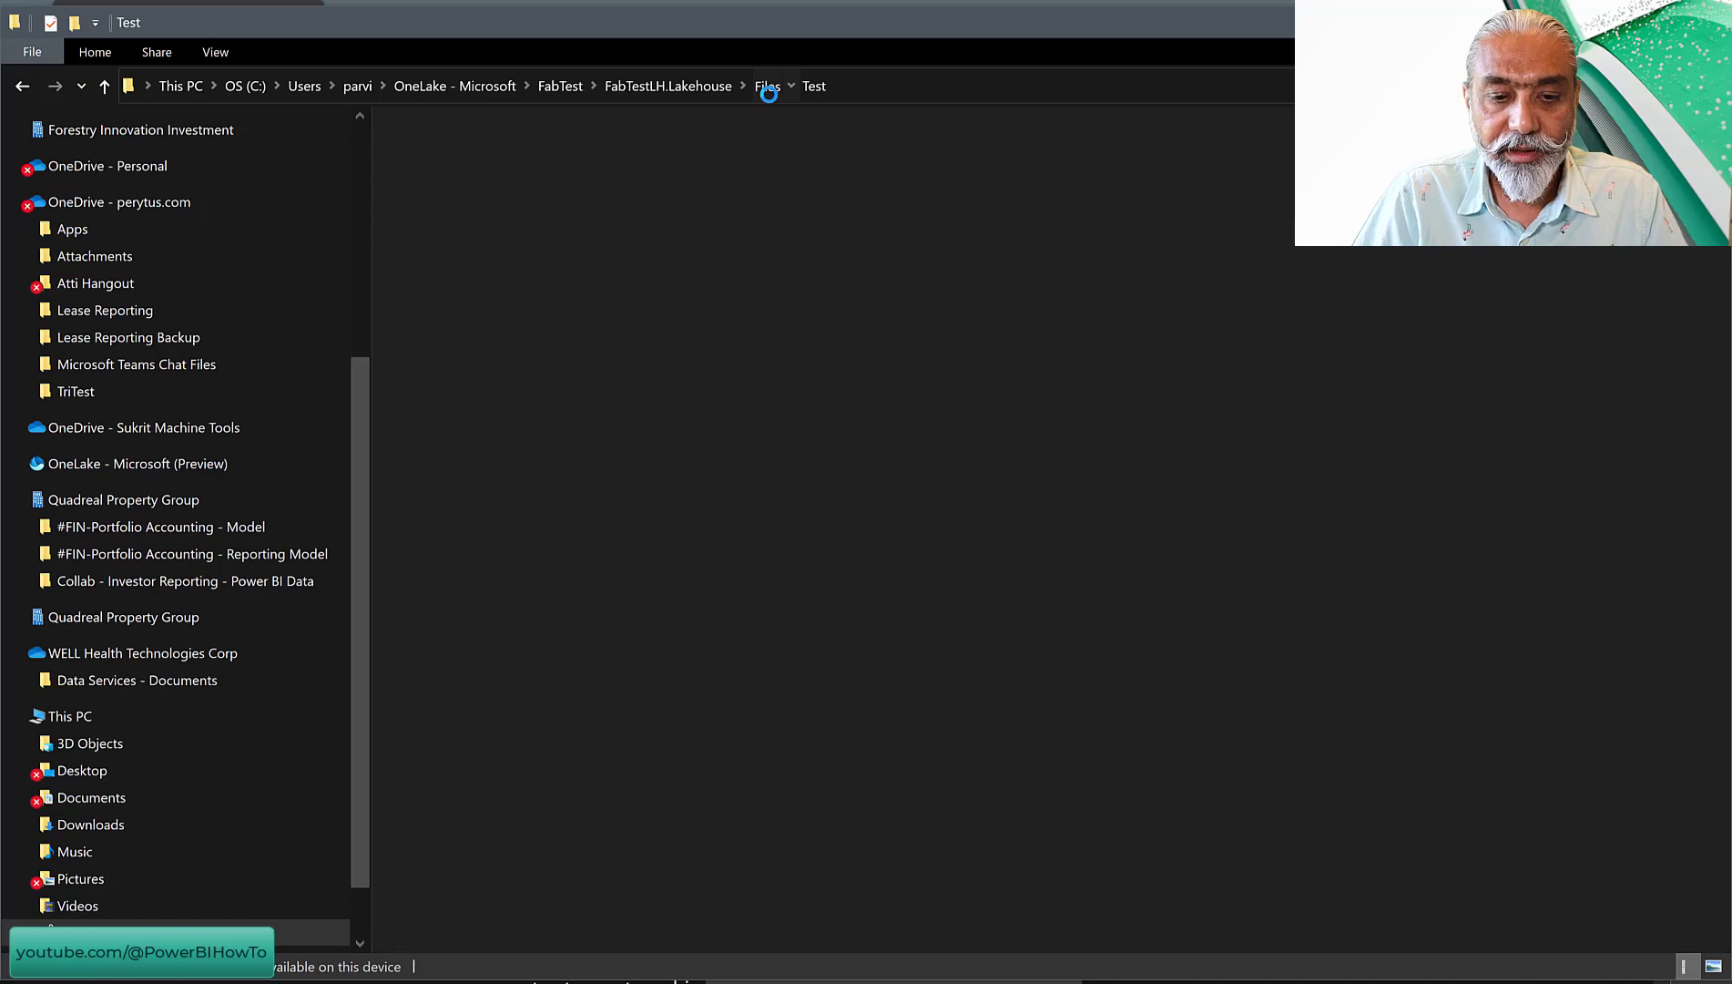
double_click(474, 162)
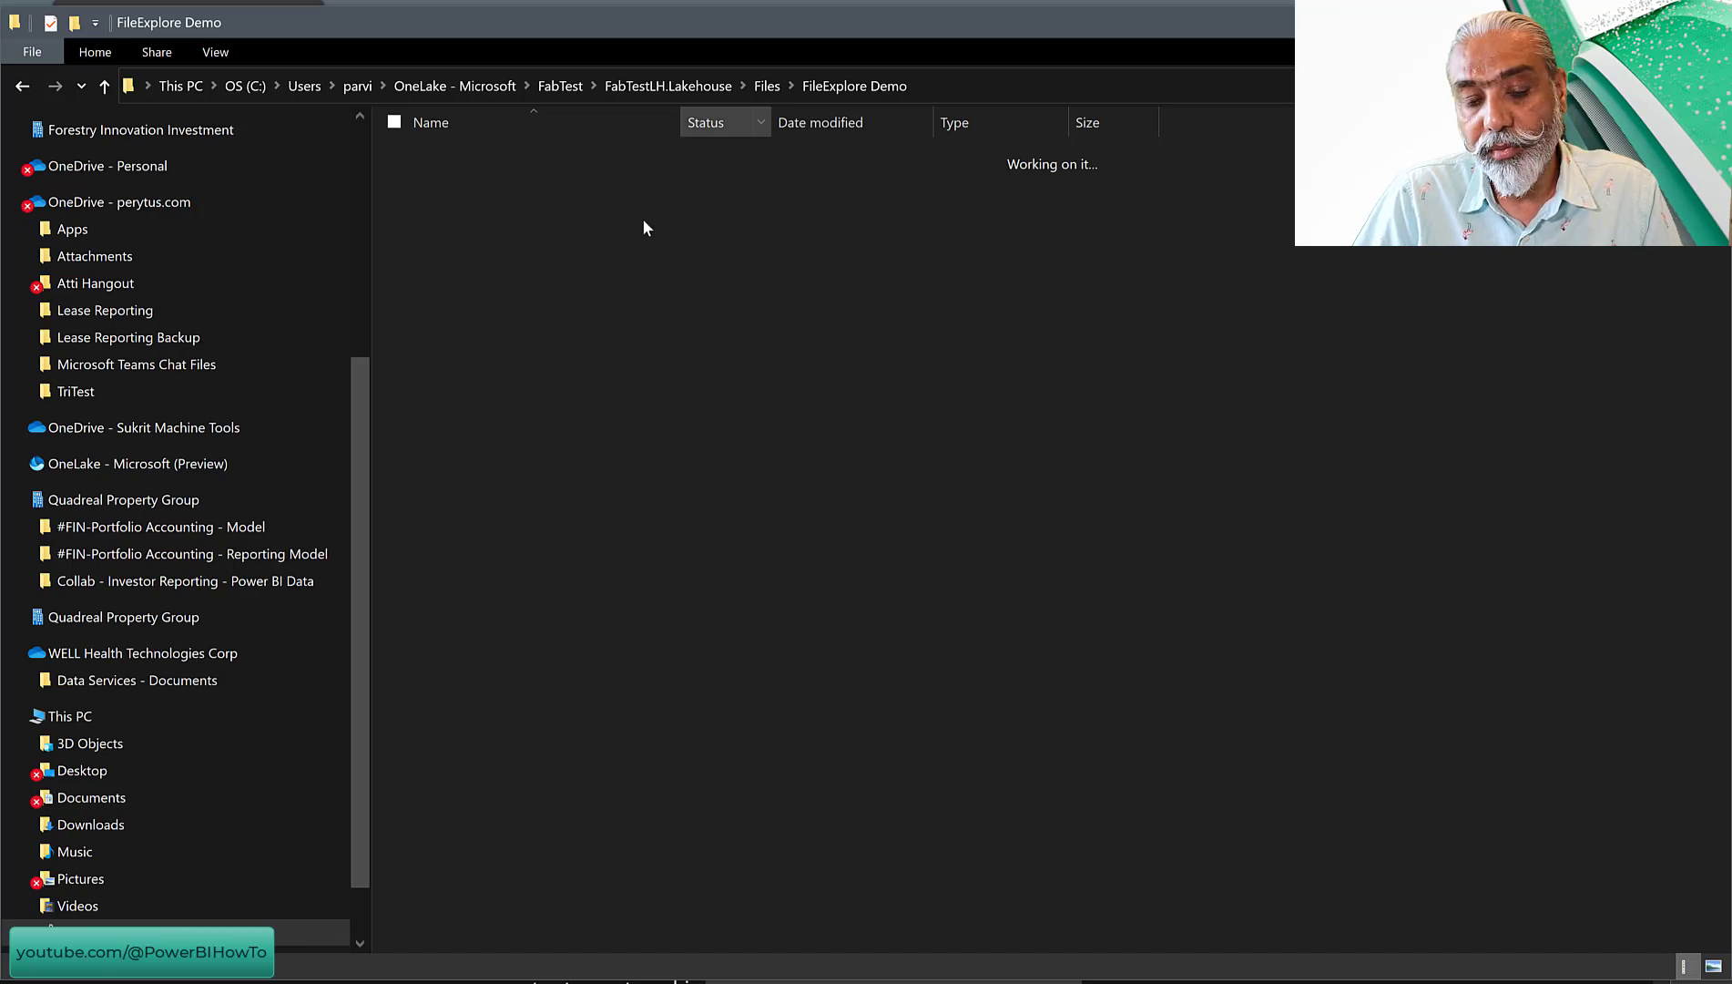
key("ctrl+a")
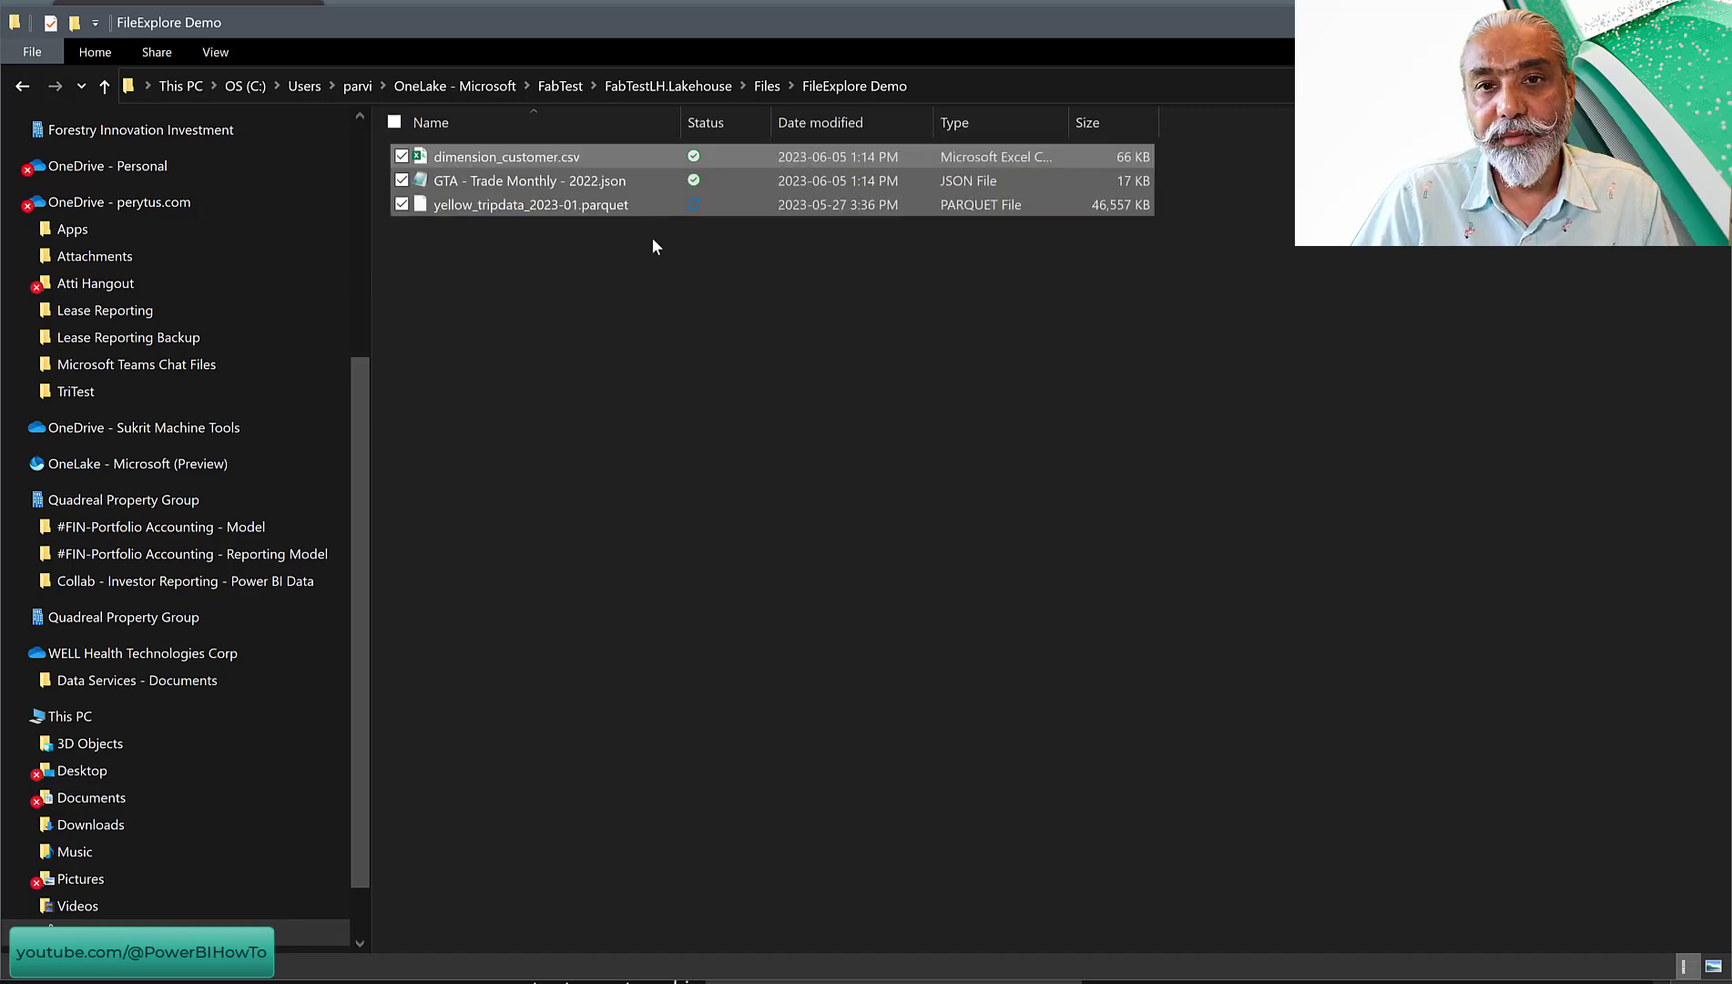
left_click(699, 337)
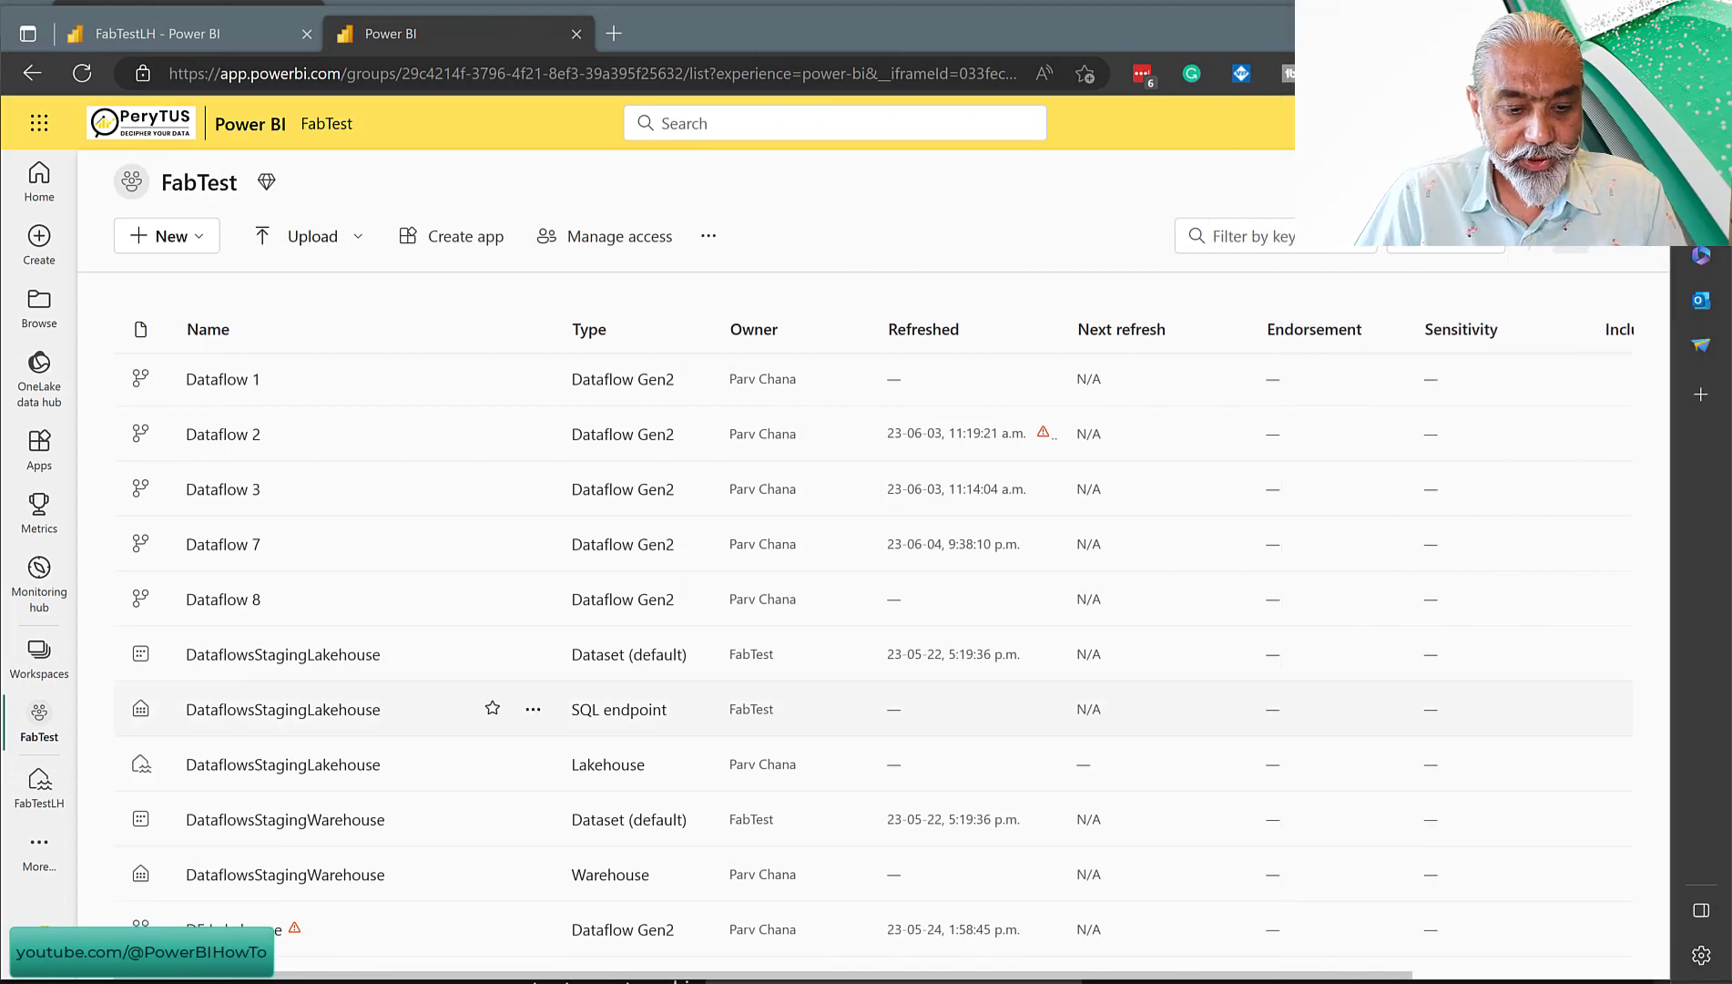
In Power BI, look through the FabTest workspace, open the FabTestLH lakehouse and show the files in FileExplore Demo
scroll(638, 500, "down", 3)
scroll(364, 500, "down", 1)
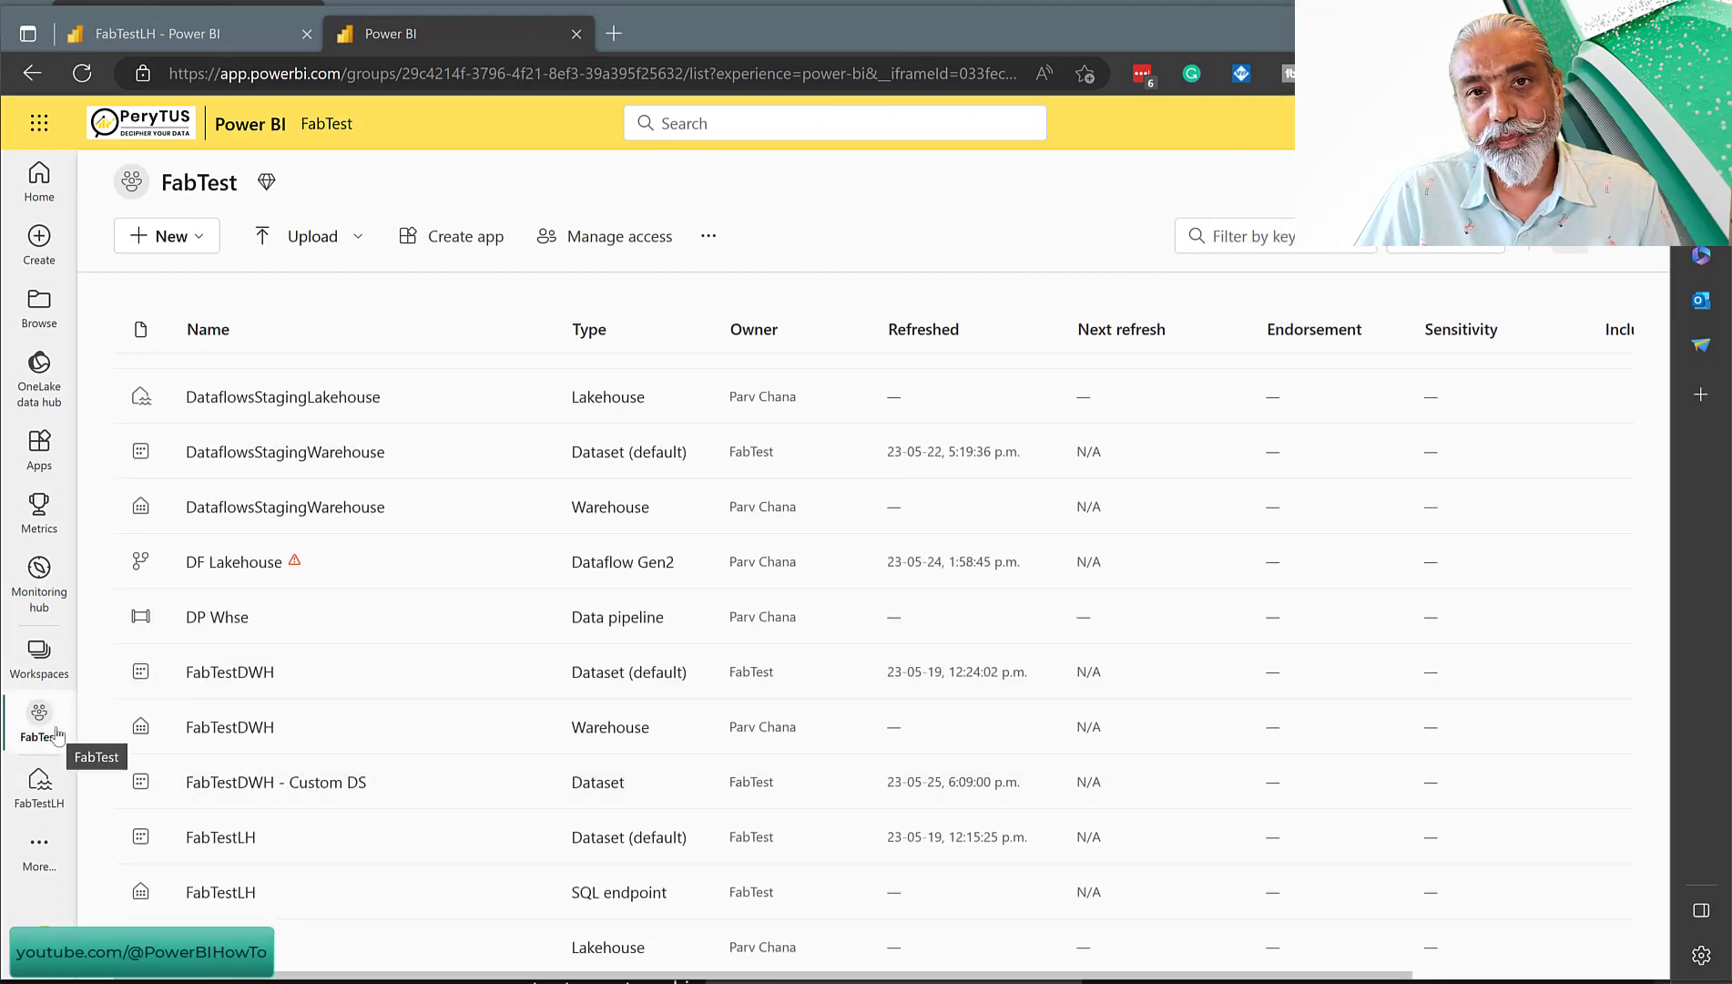
left_click(57, 790)
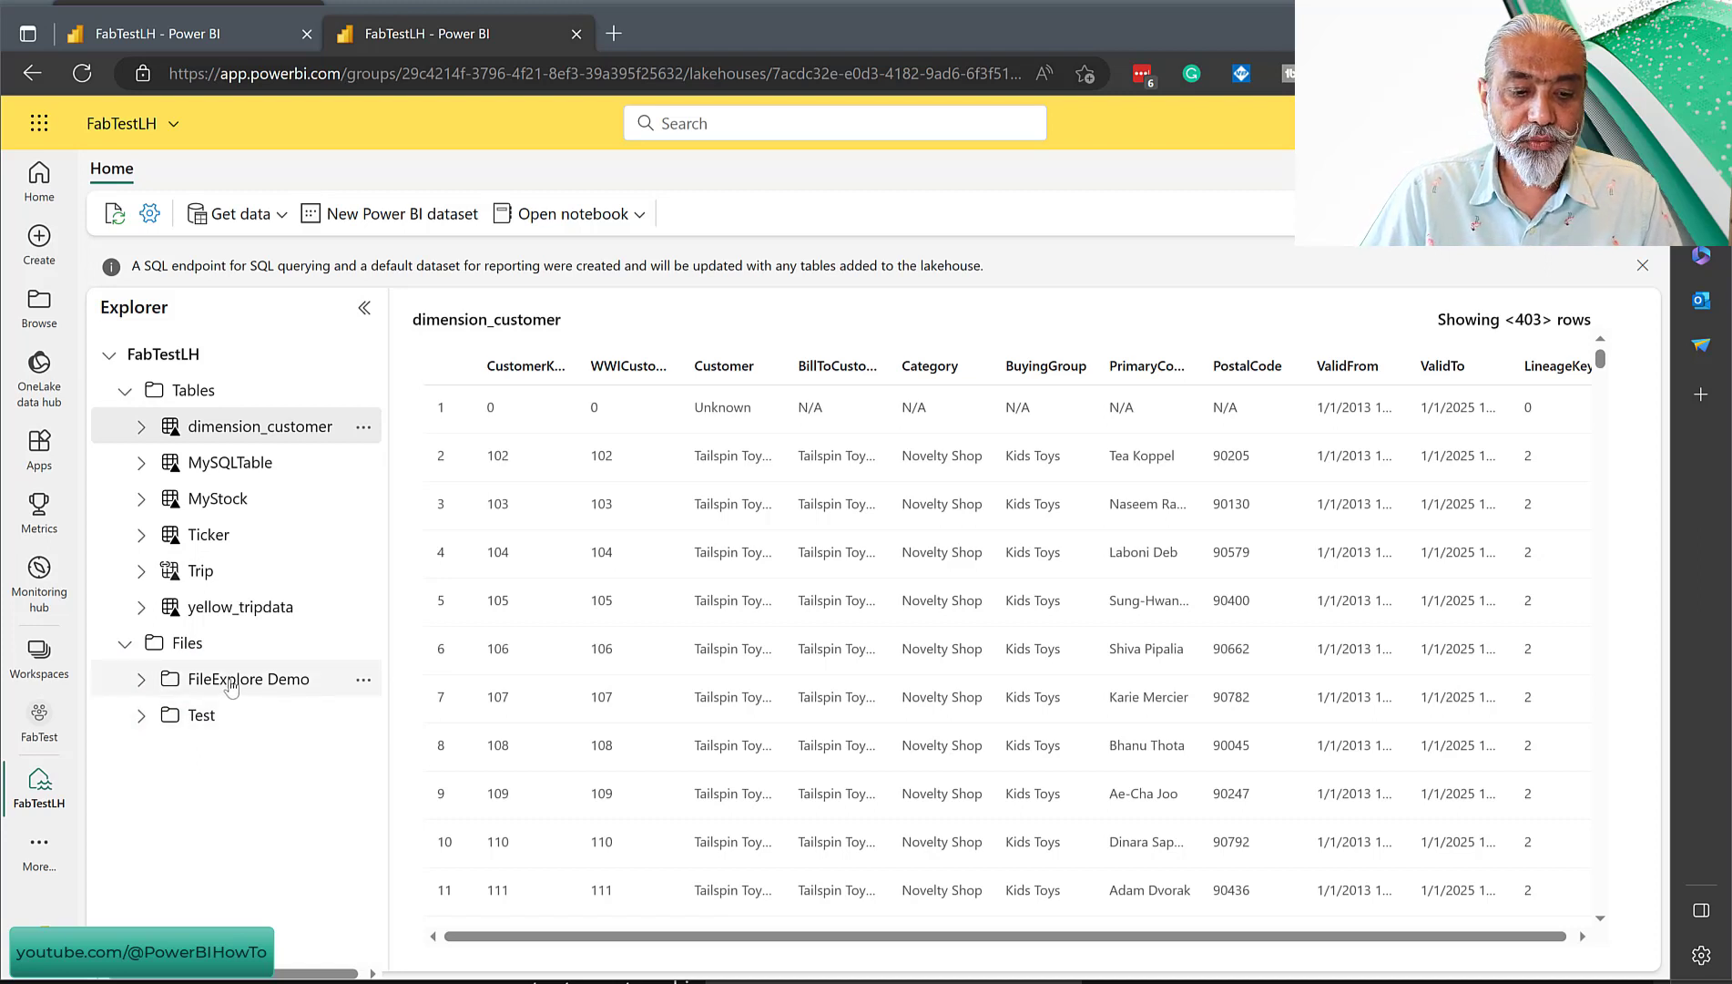
left_click(233, 687)
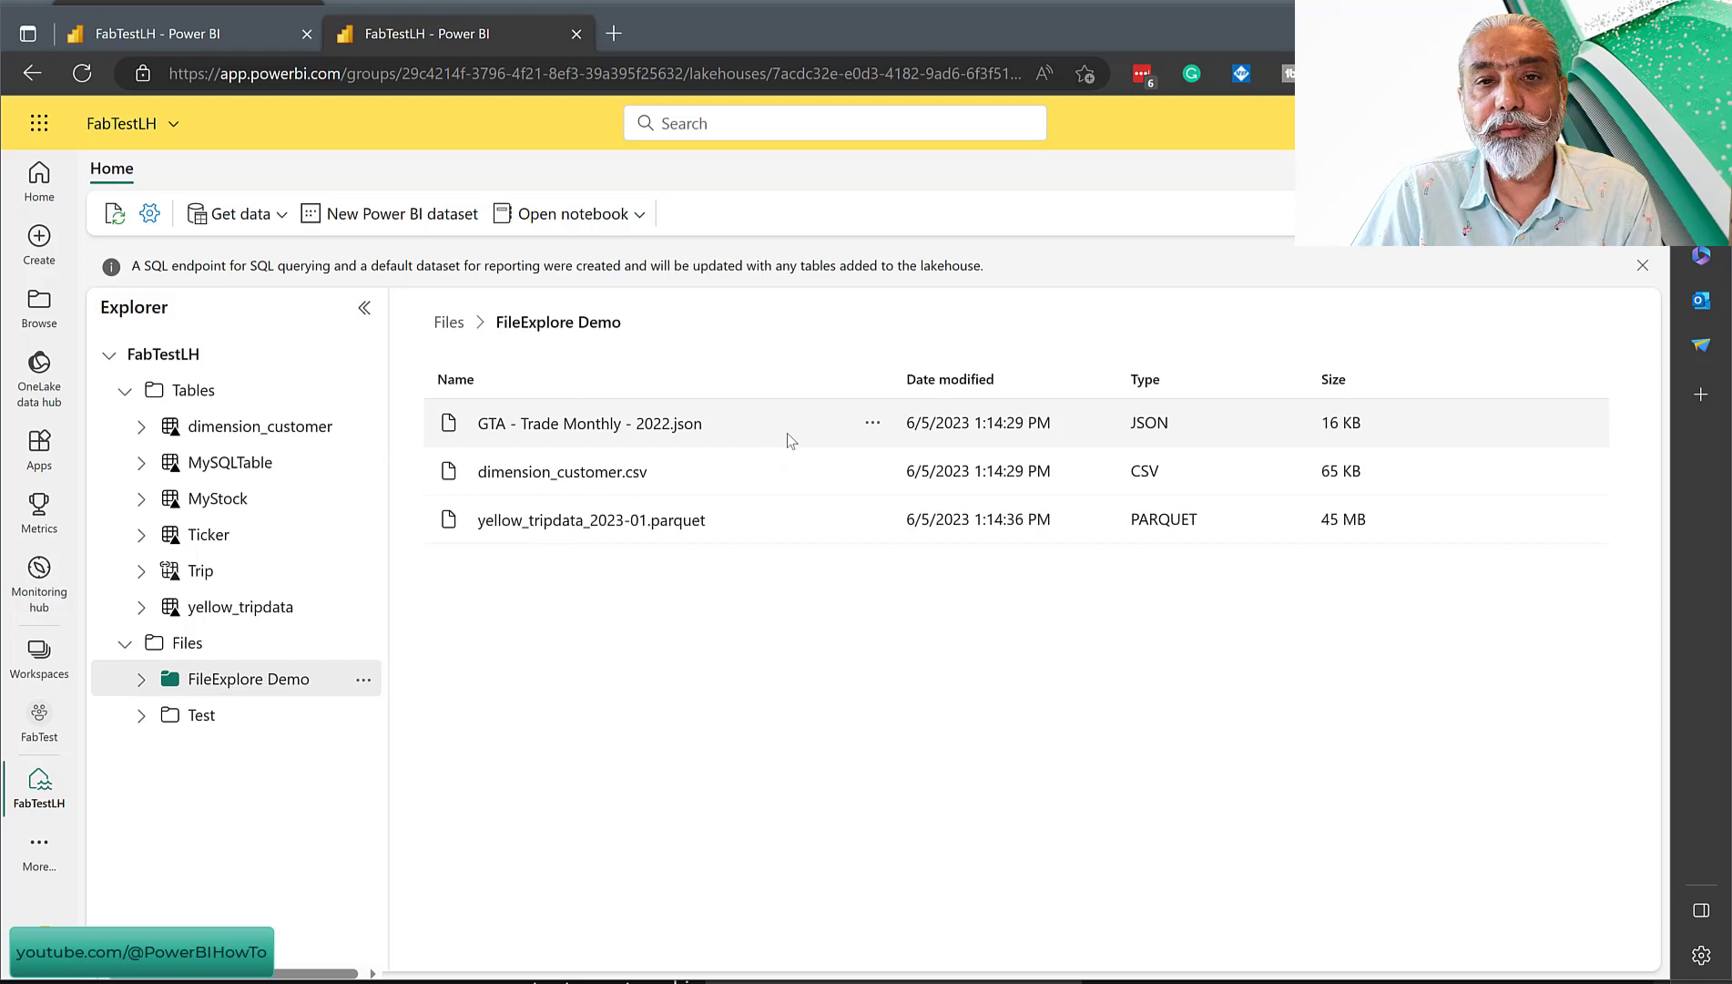
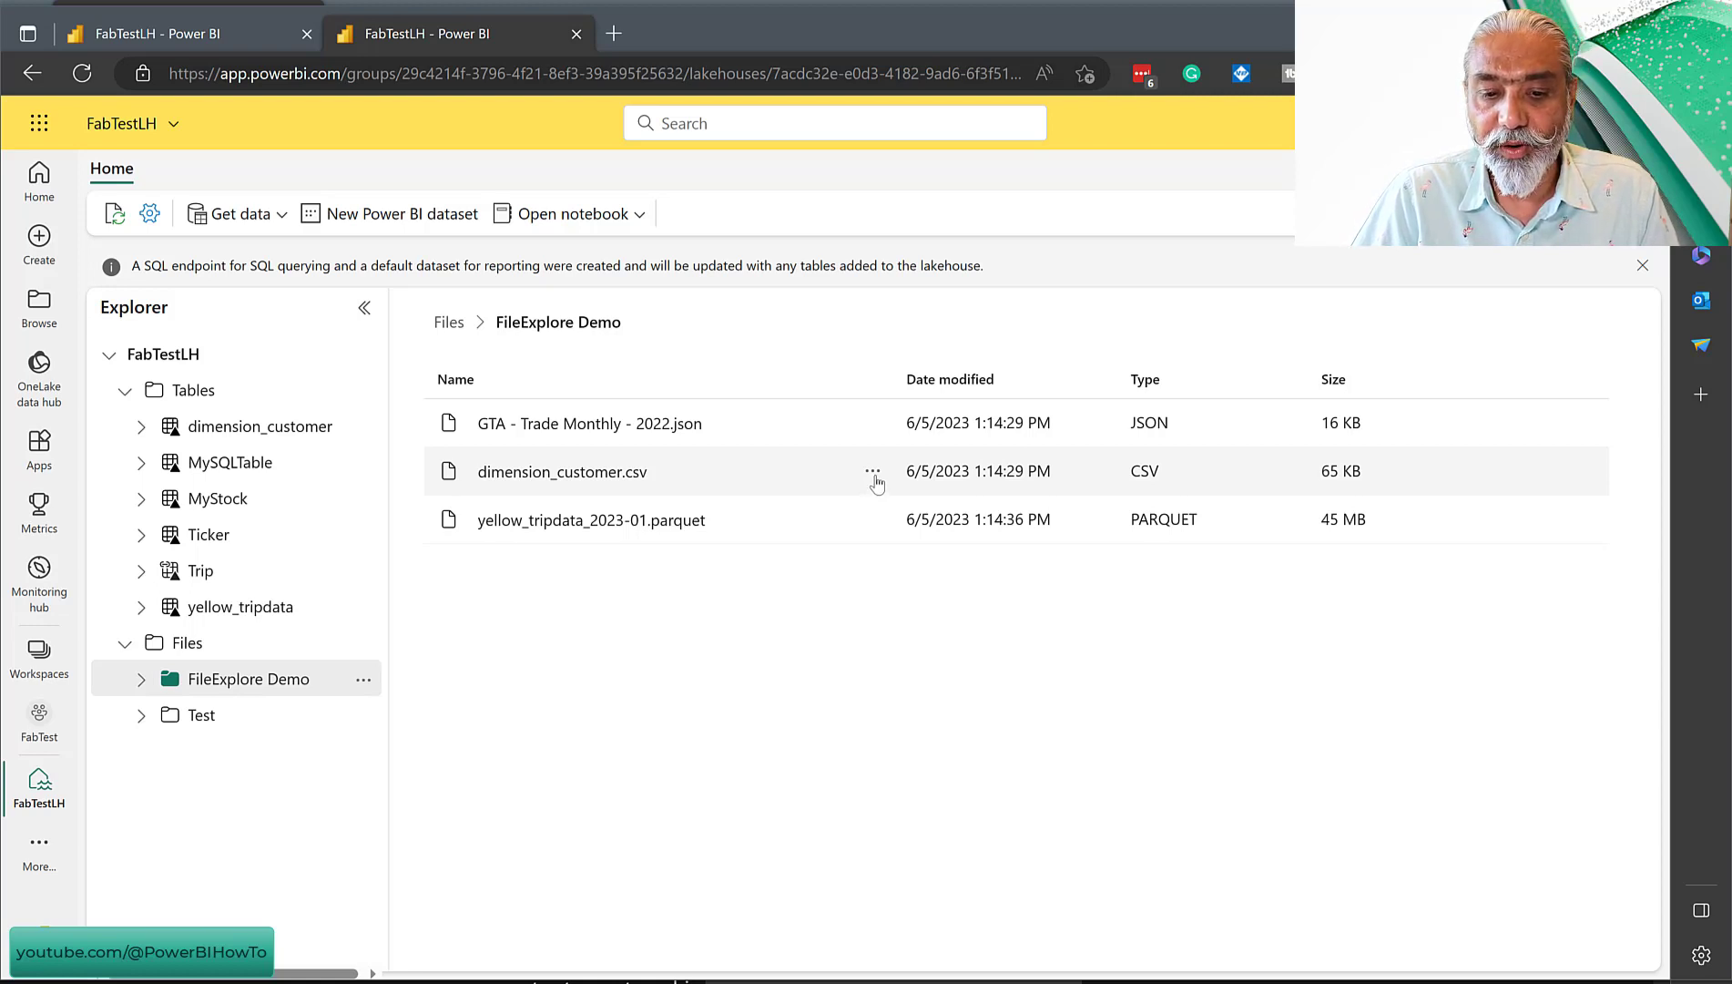
Load dimension_customer.csv from FileExplore Demo into a lakehouse table named Customers
left_click(873, 476)
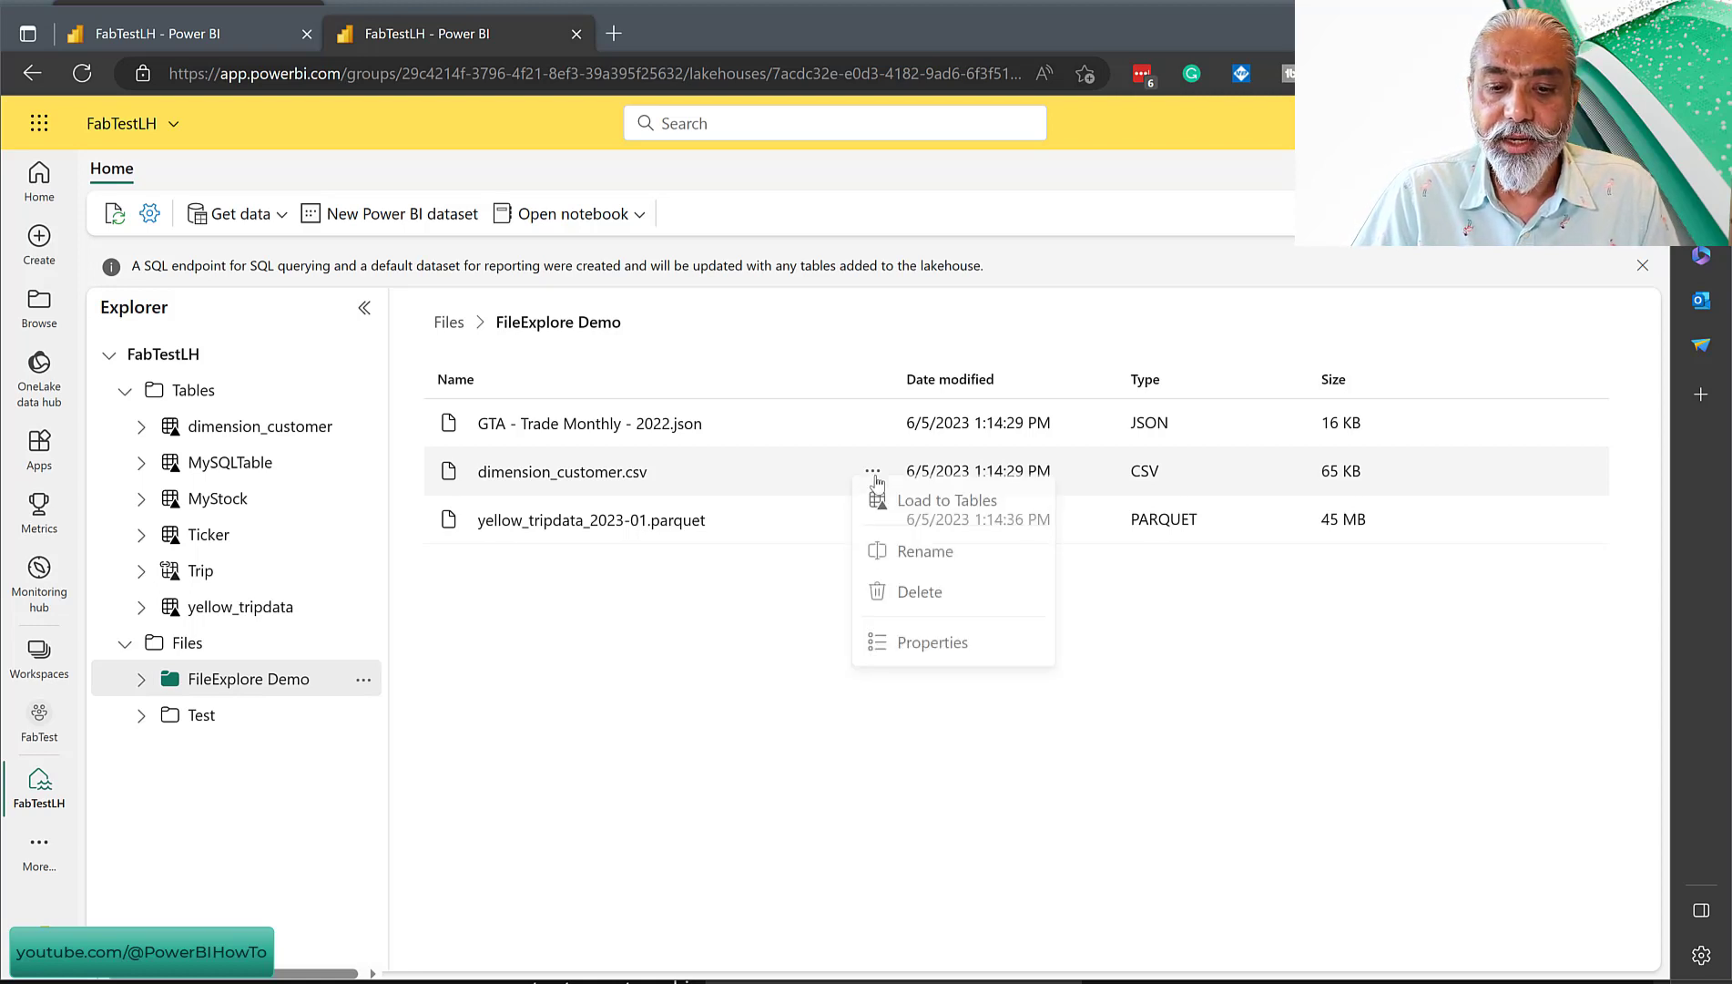
left_click(910, 510)
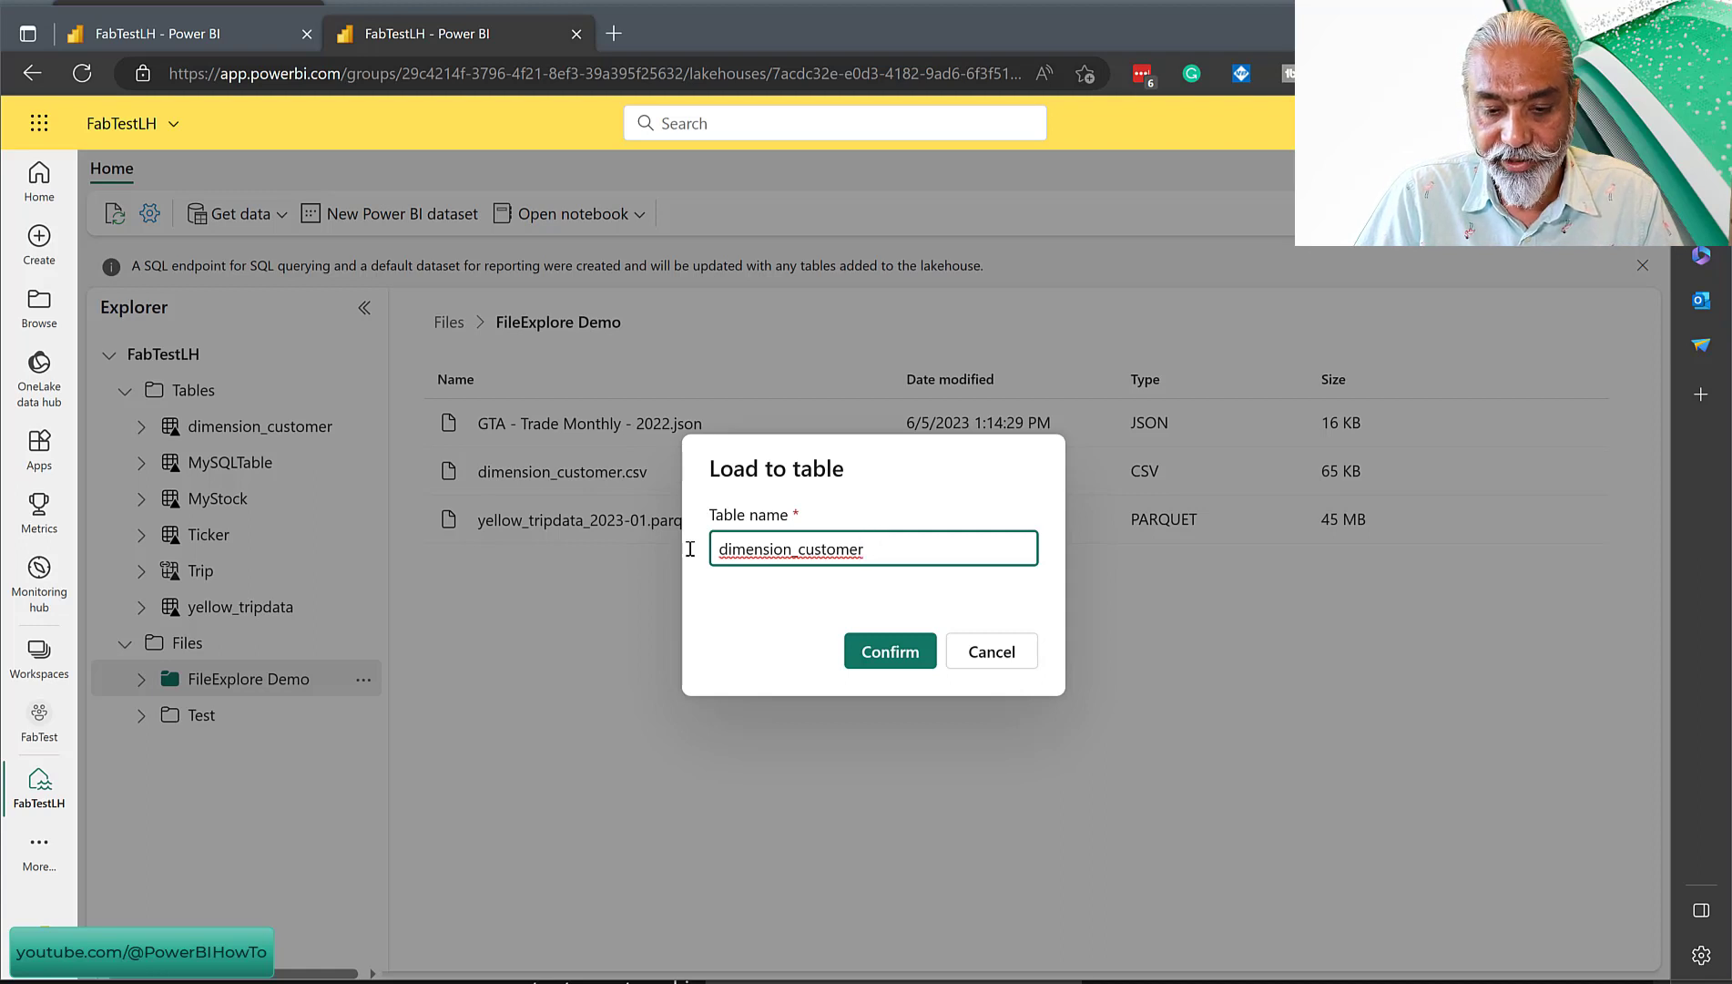
key("ctrl+a")
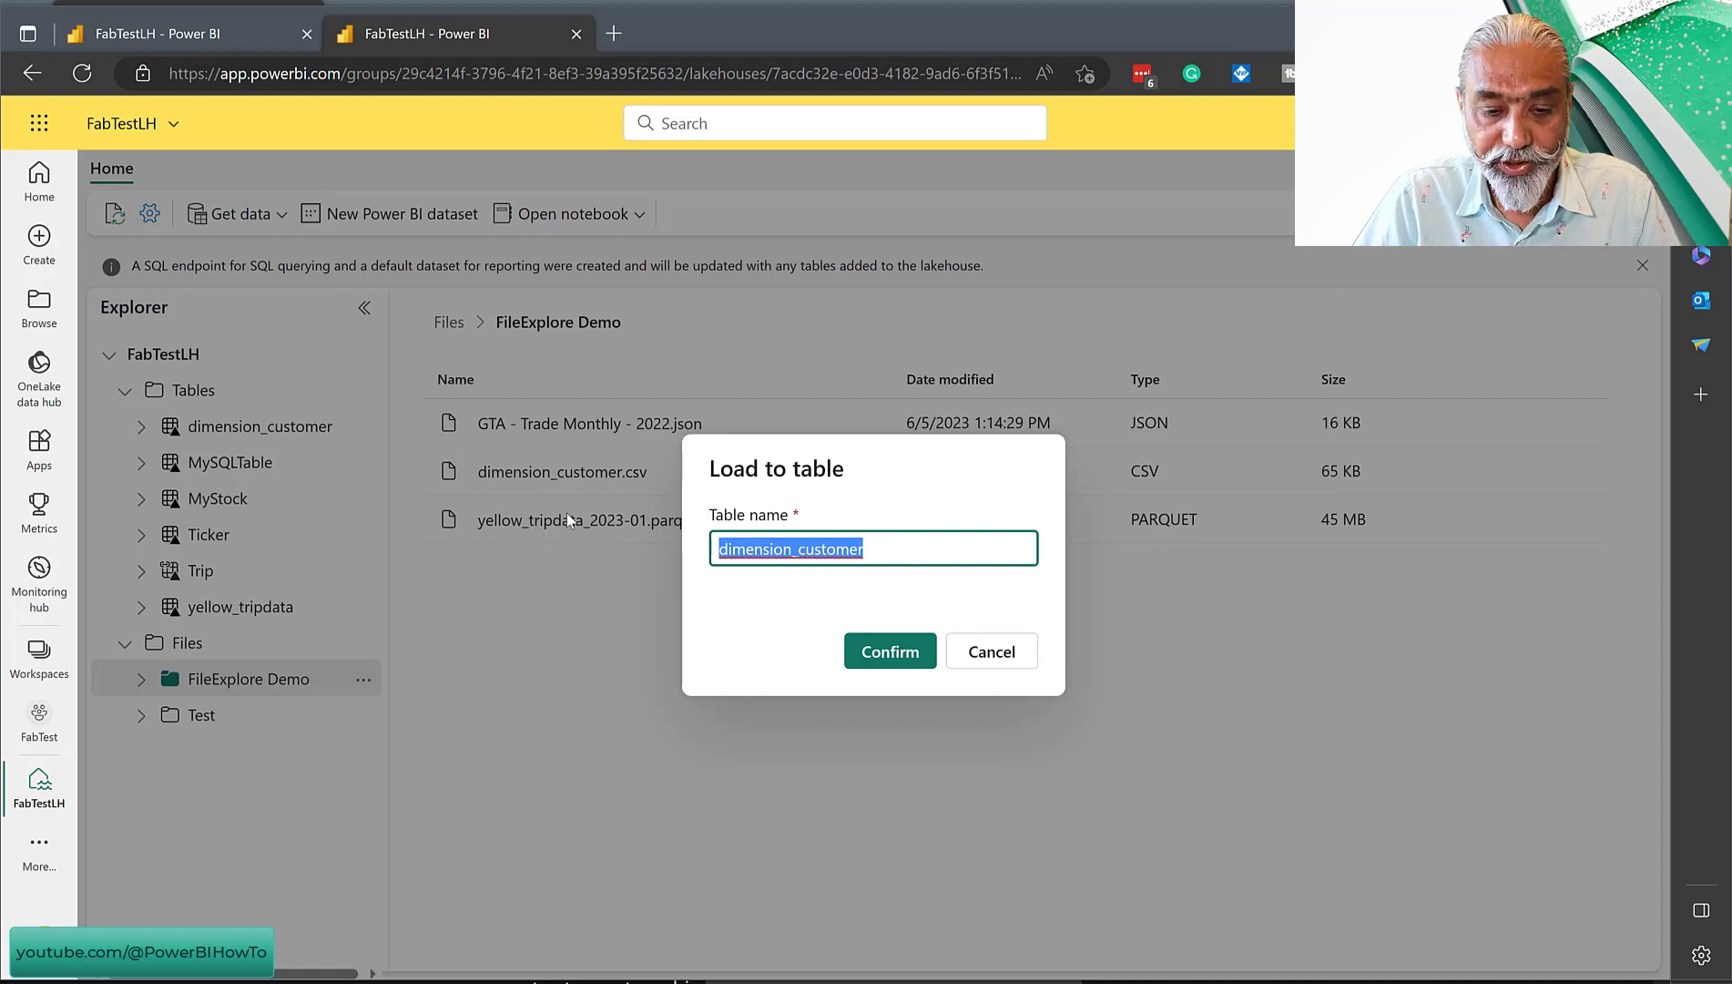
type("Customers")
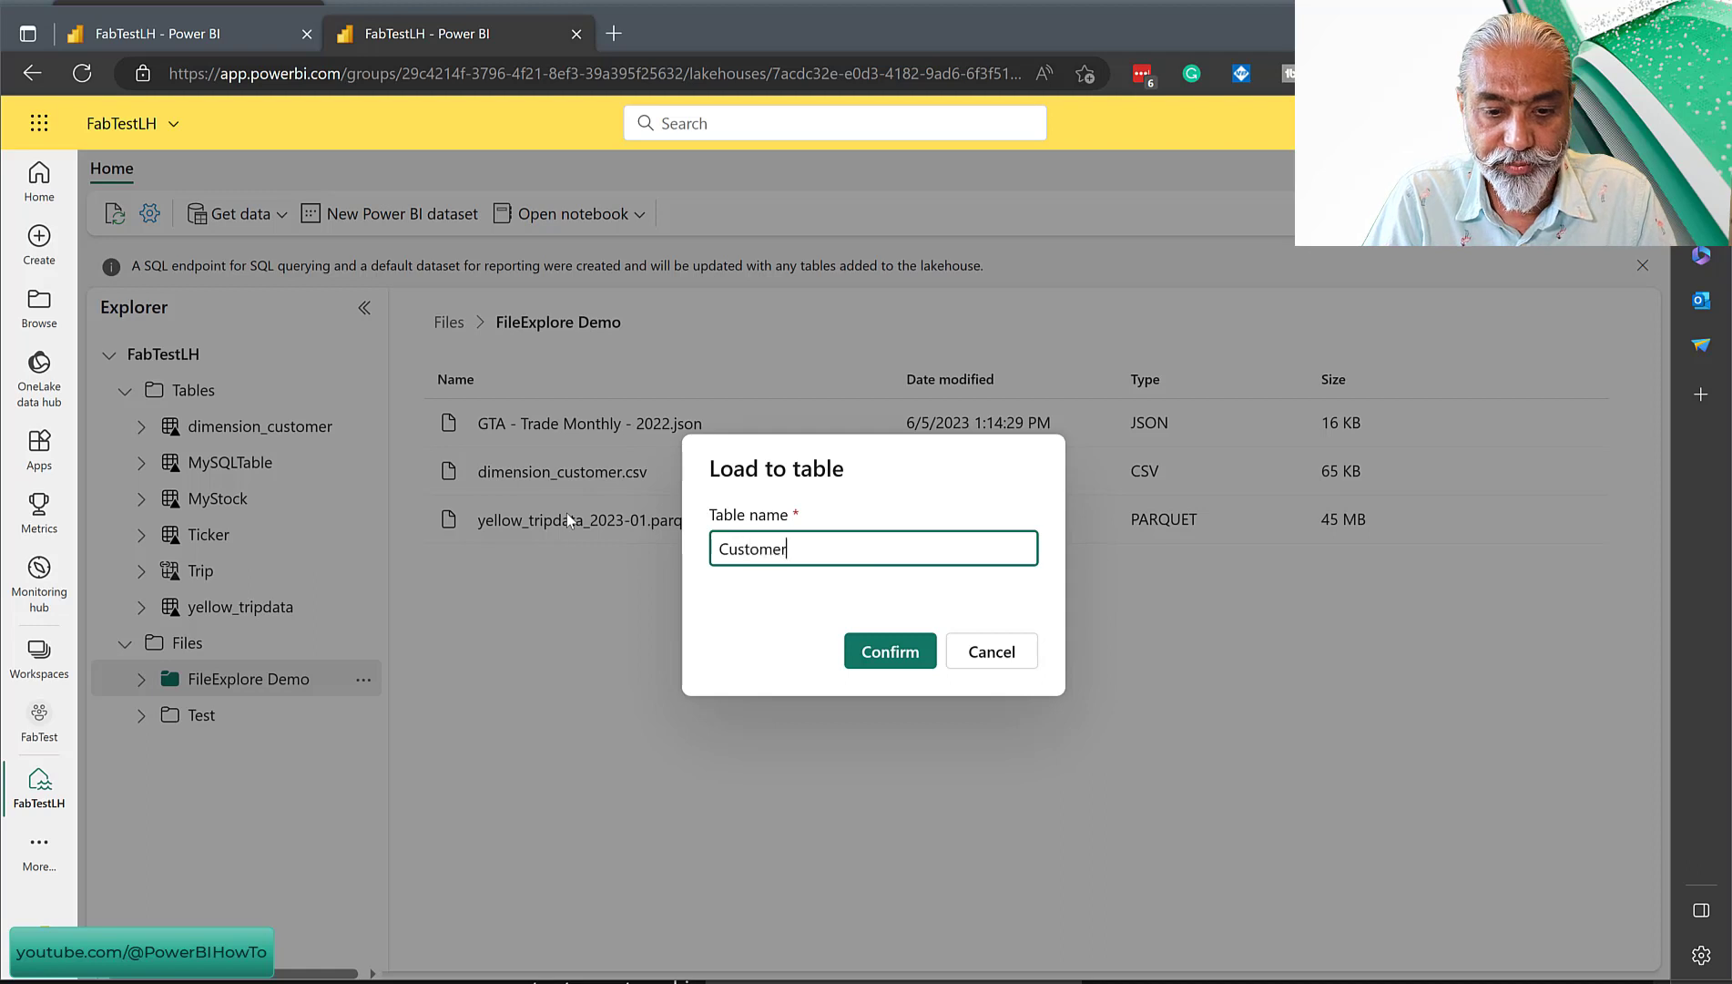
left_click(908, 652)
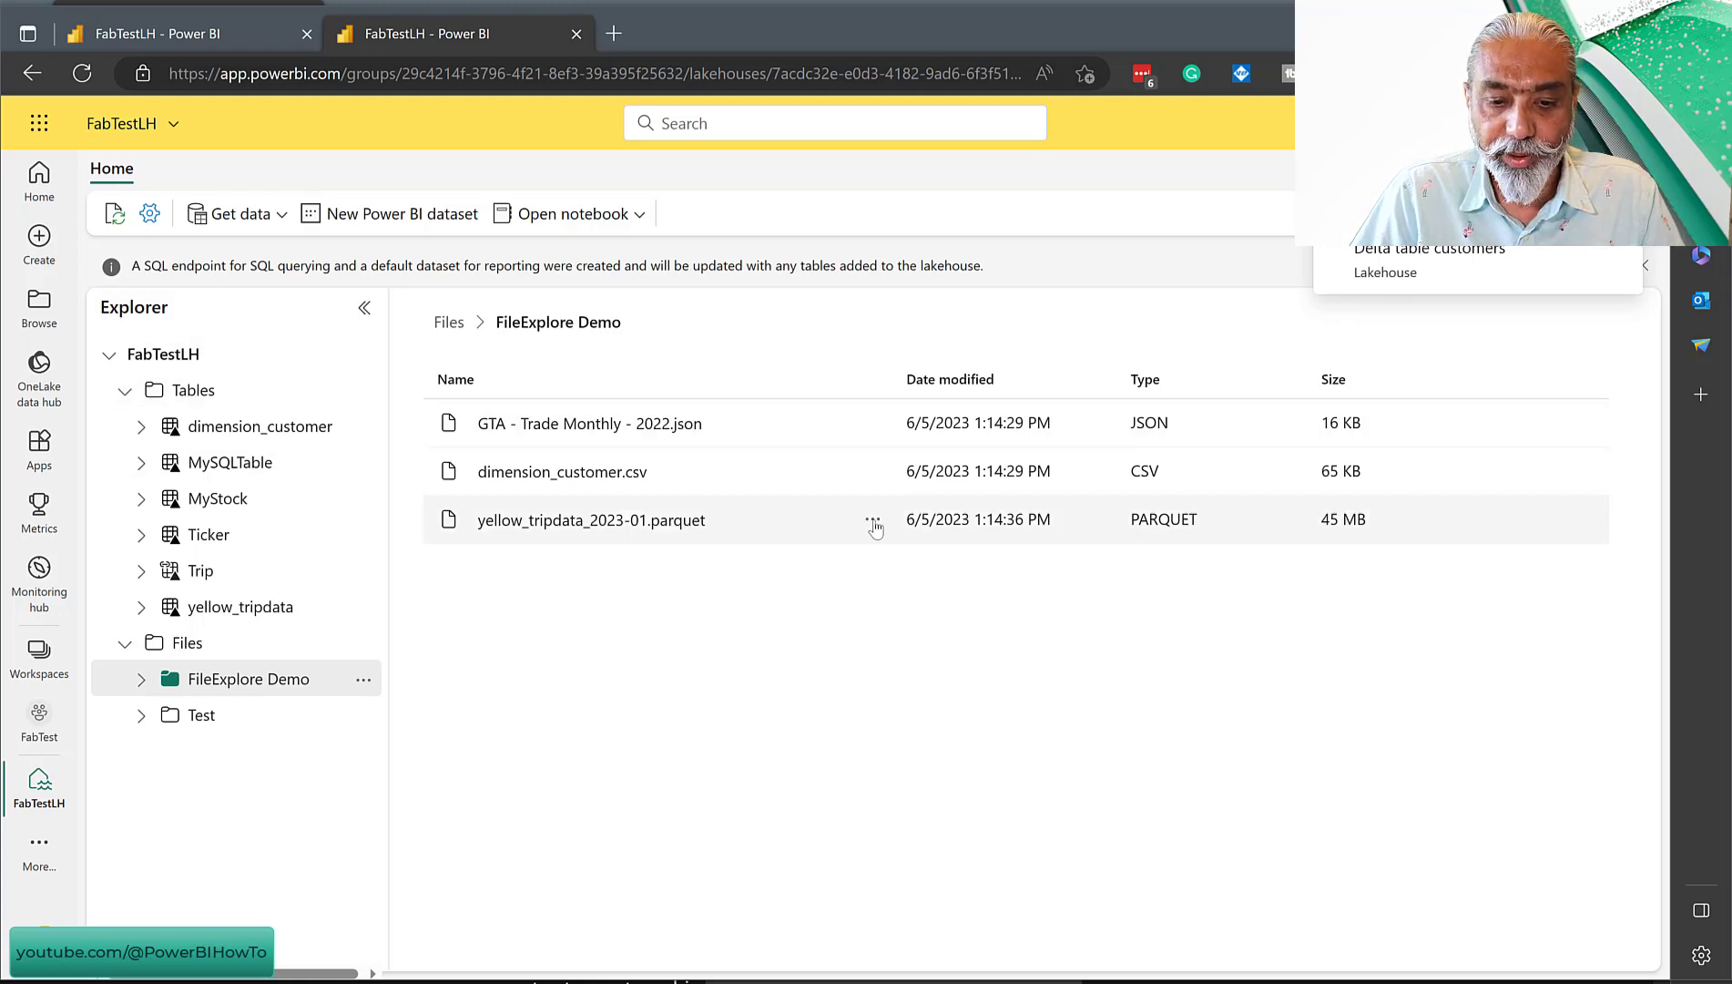
Check the available actions for yellow_tripdata_2023-01.parquet, preview the customers table, and return to the FileExplore Demo files
left_click(873, 523)
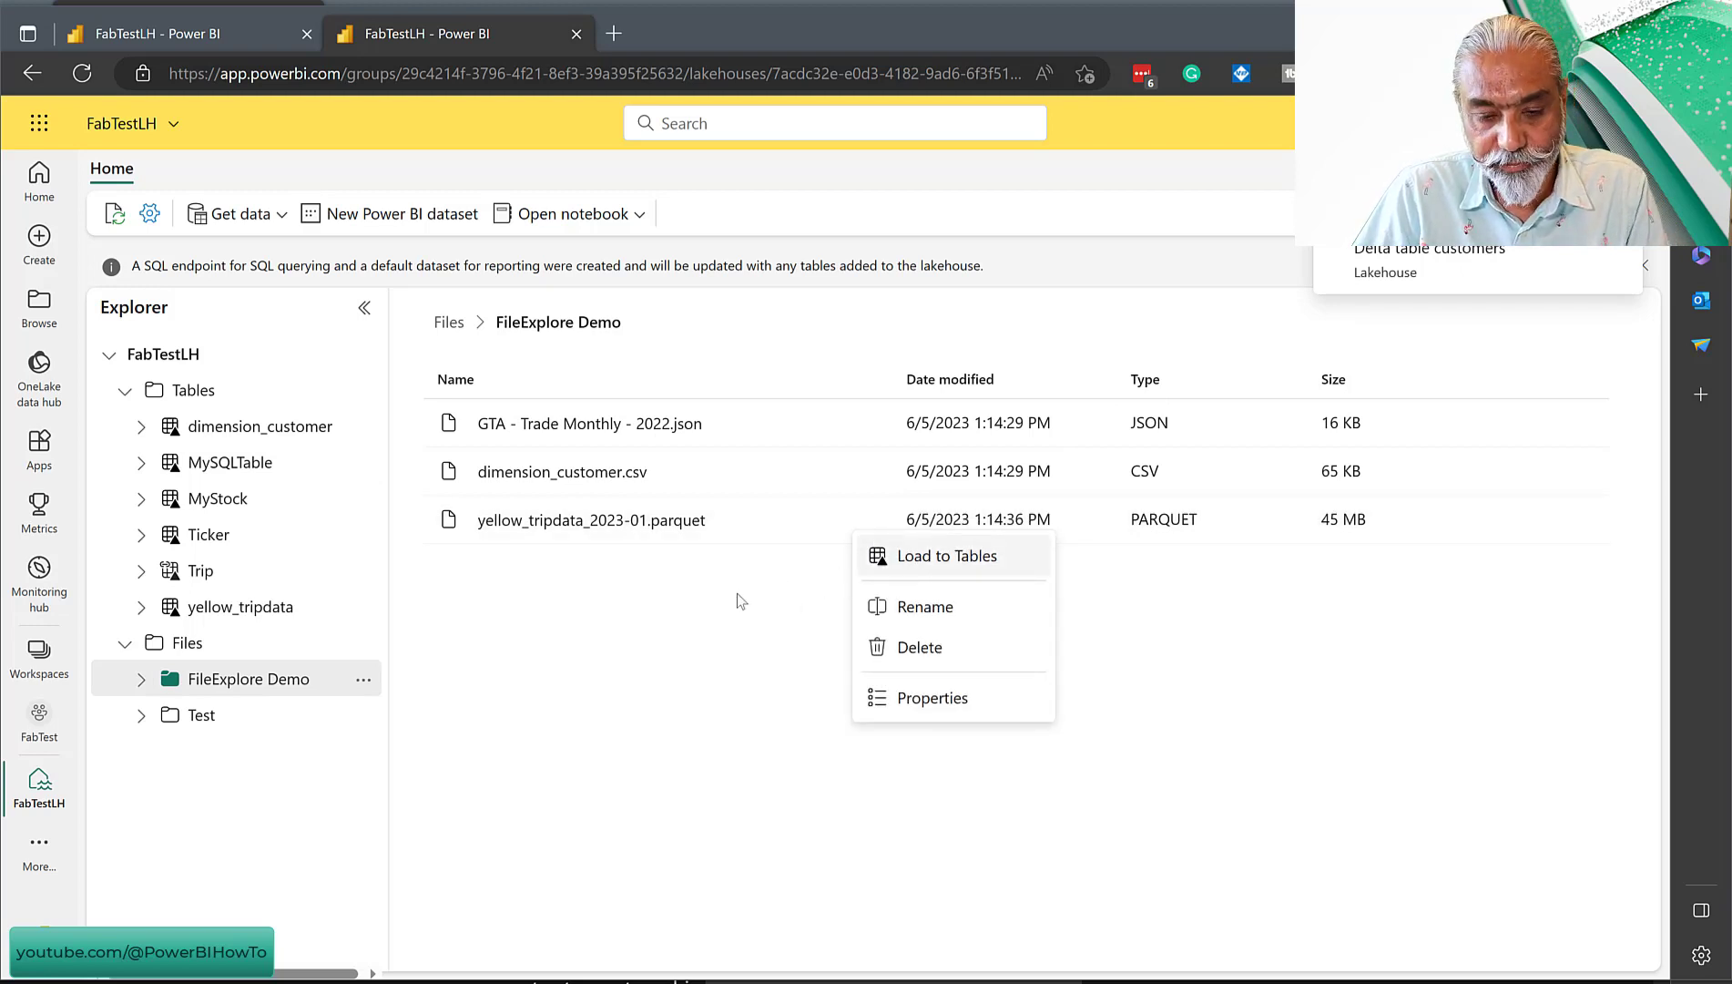
left_click(710, 433)
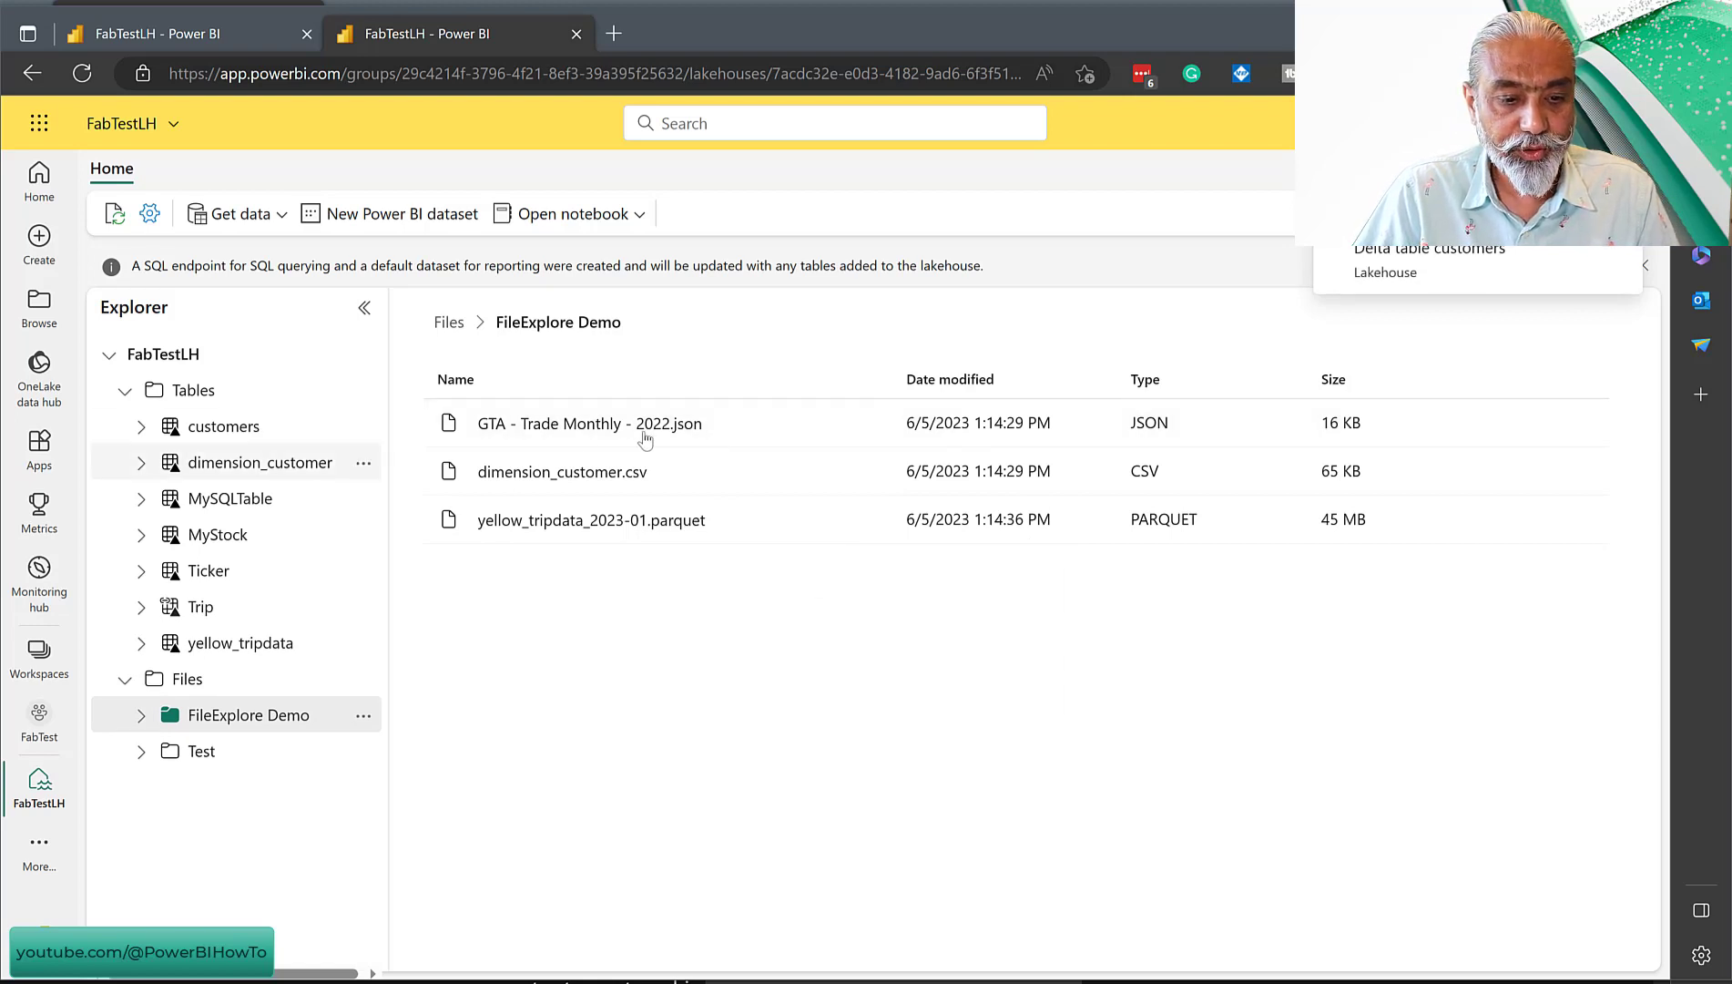
left_click(223, 426)
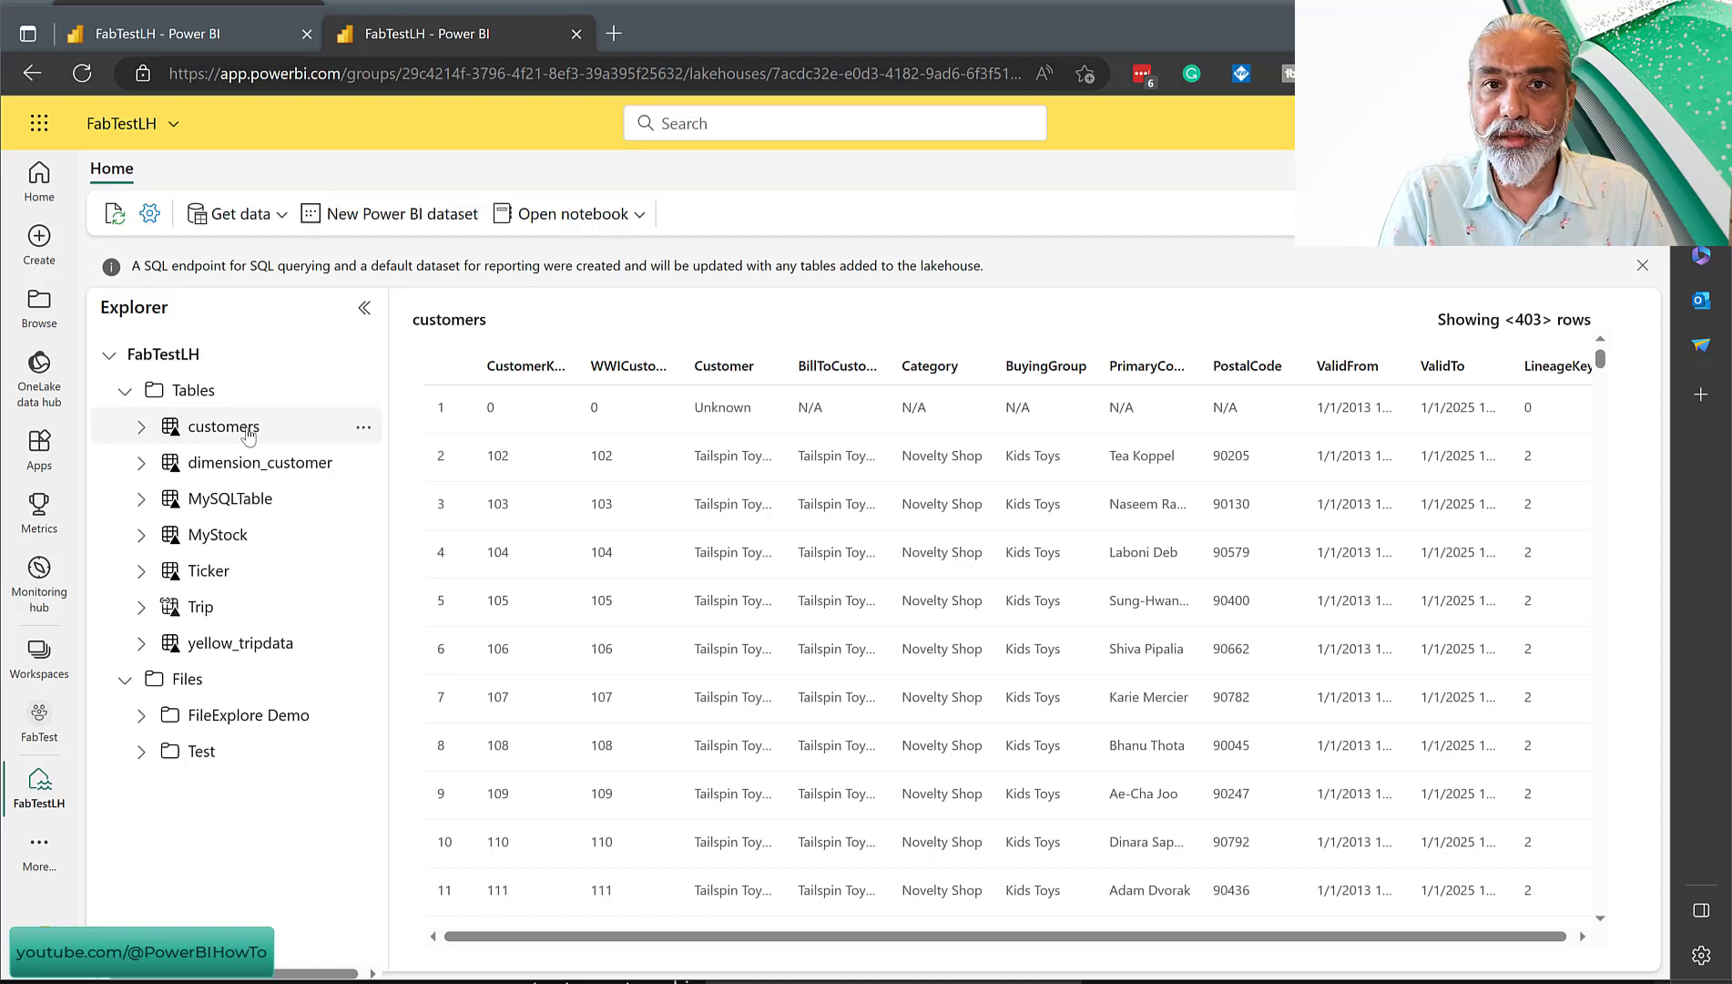
left_click(219, 724)
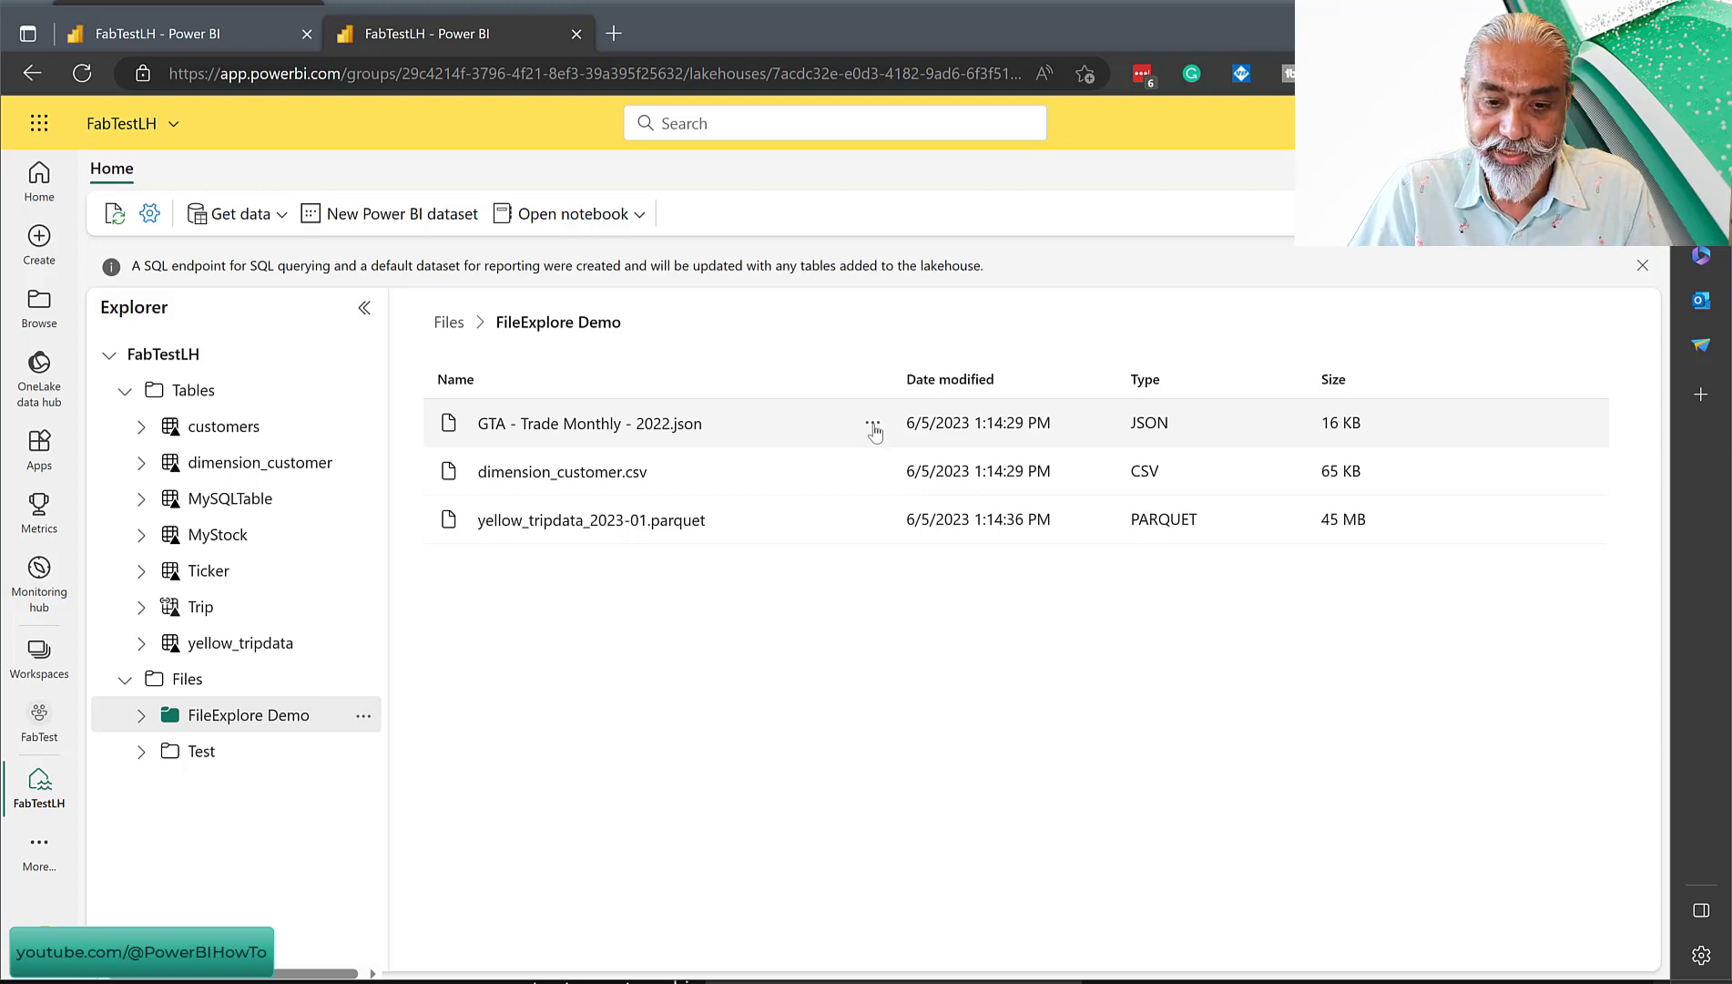
Check the available actions for GTA - Trade Monthly - 2022.json in the FileExplore Demo folder
left_click(872, 424)
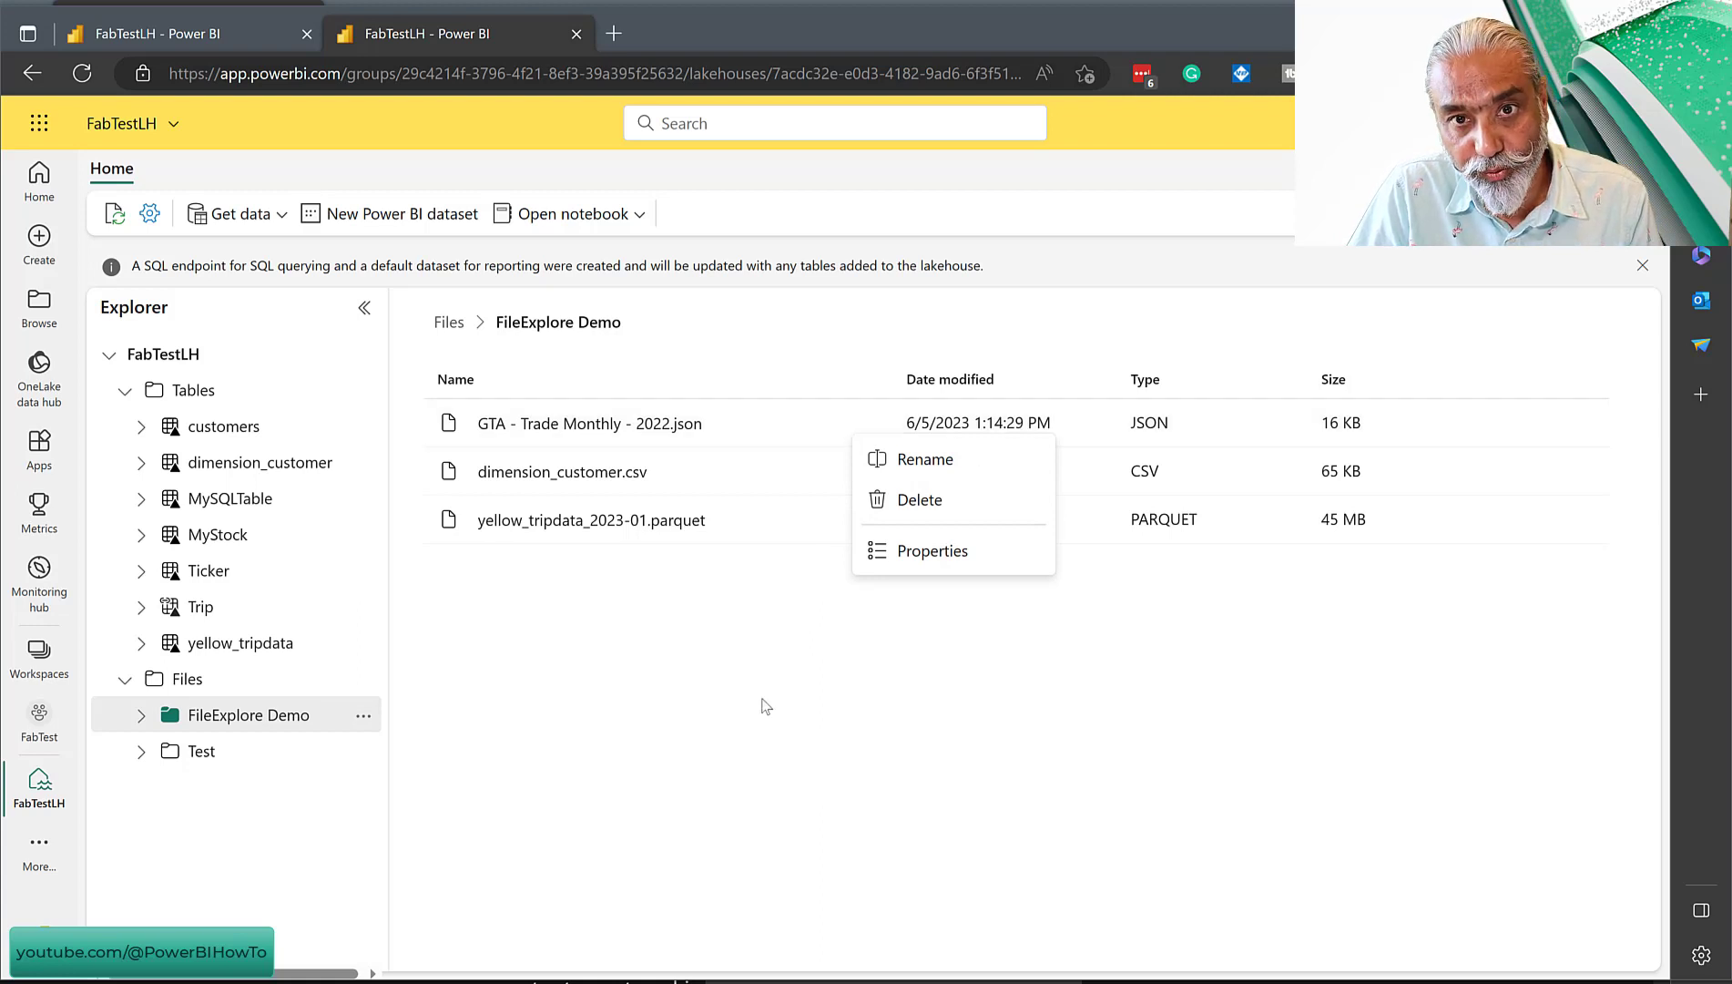
left_click(683, 526)
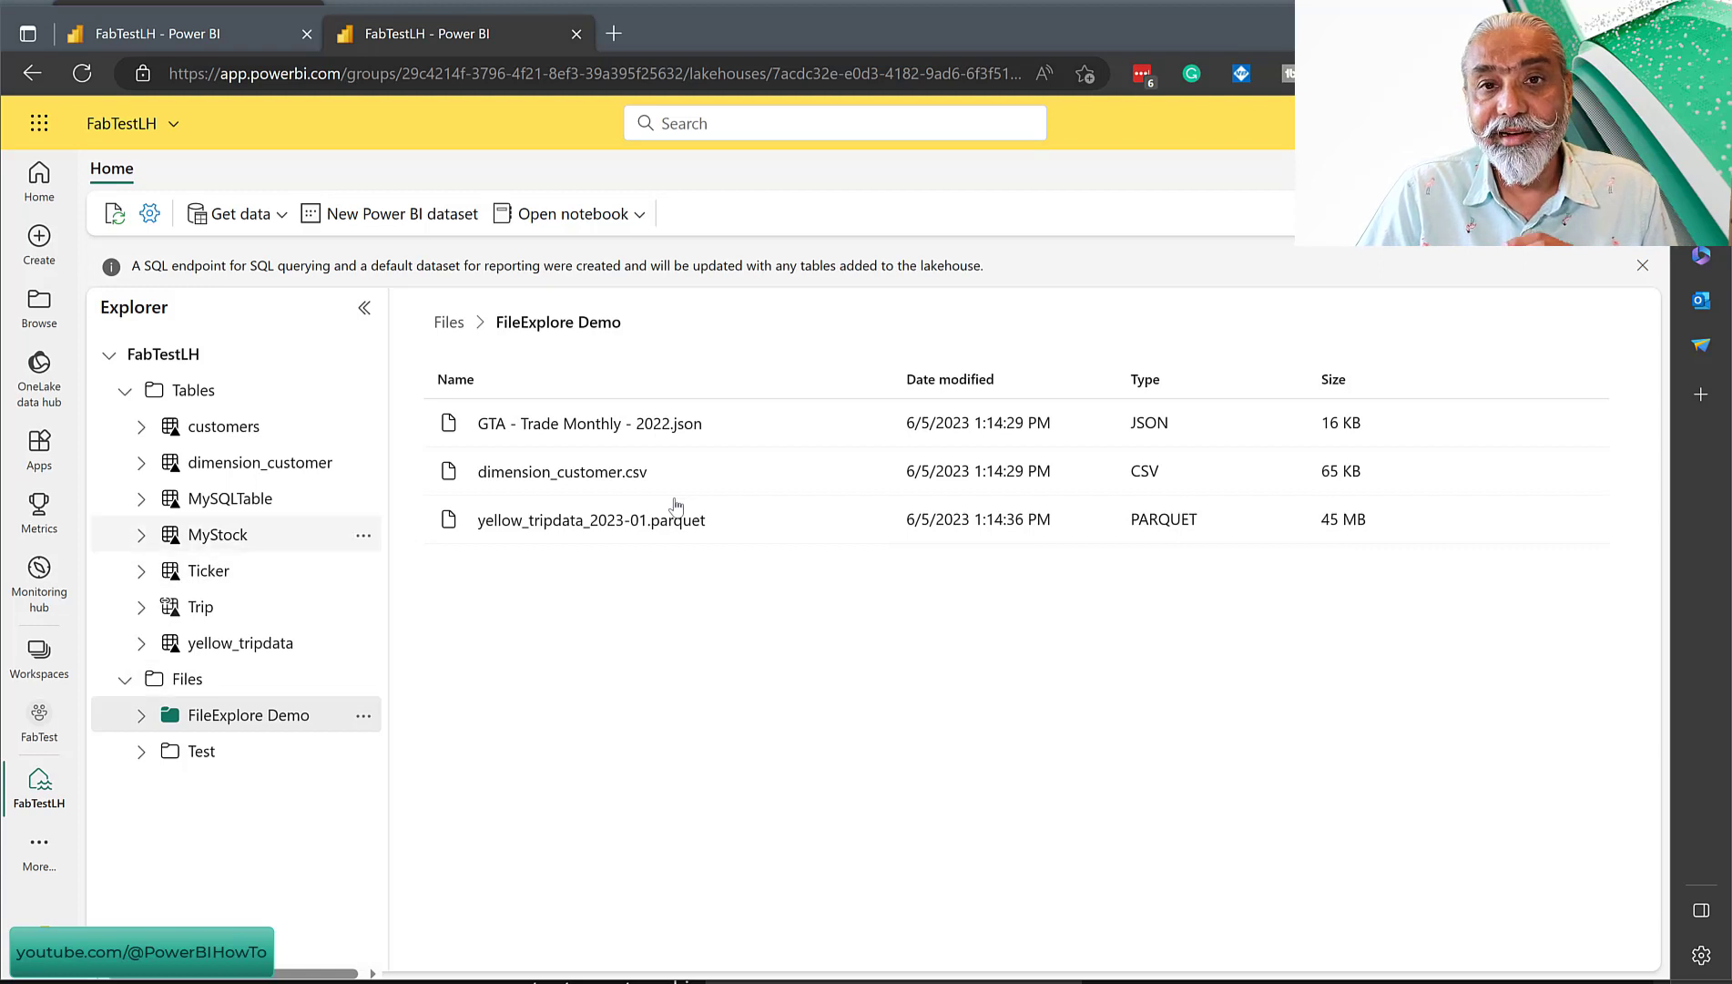
Open Dataflow 8 from the FabTest workspace, find the Lakehouse connector and connect with the existing Lakehouse (none) connection
left_click(36, 722)
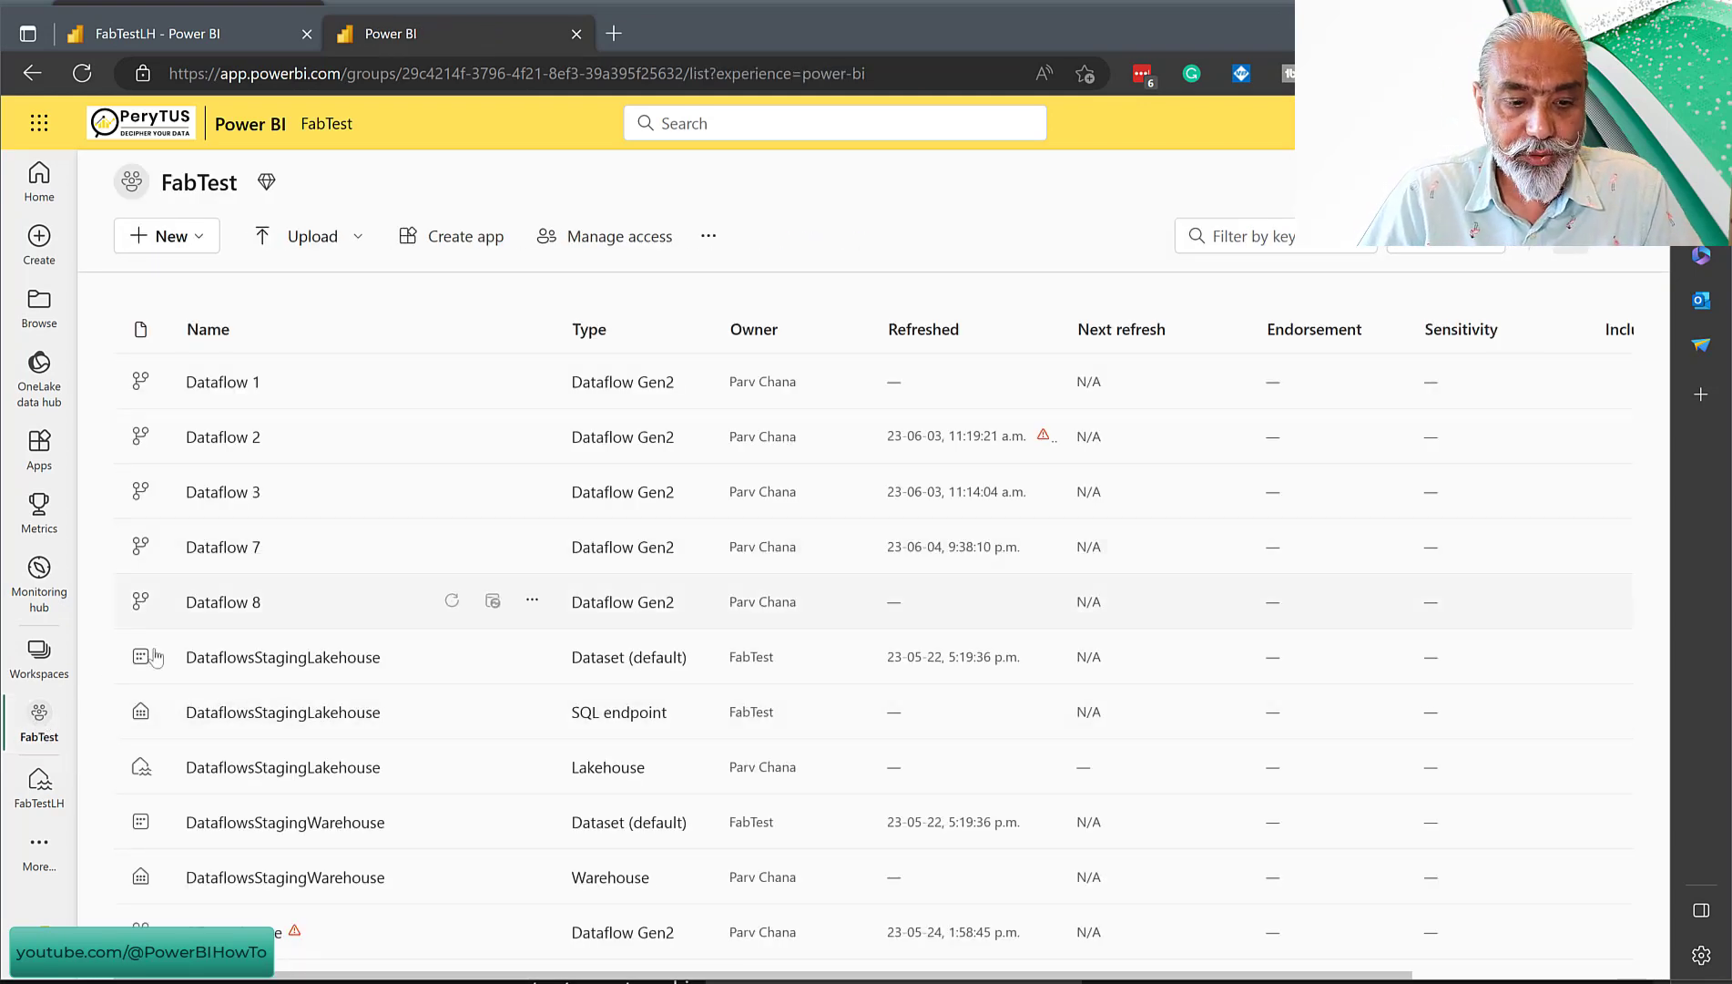
left_click(224, 602)
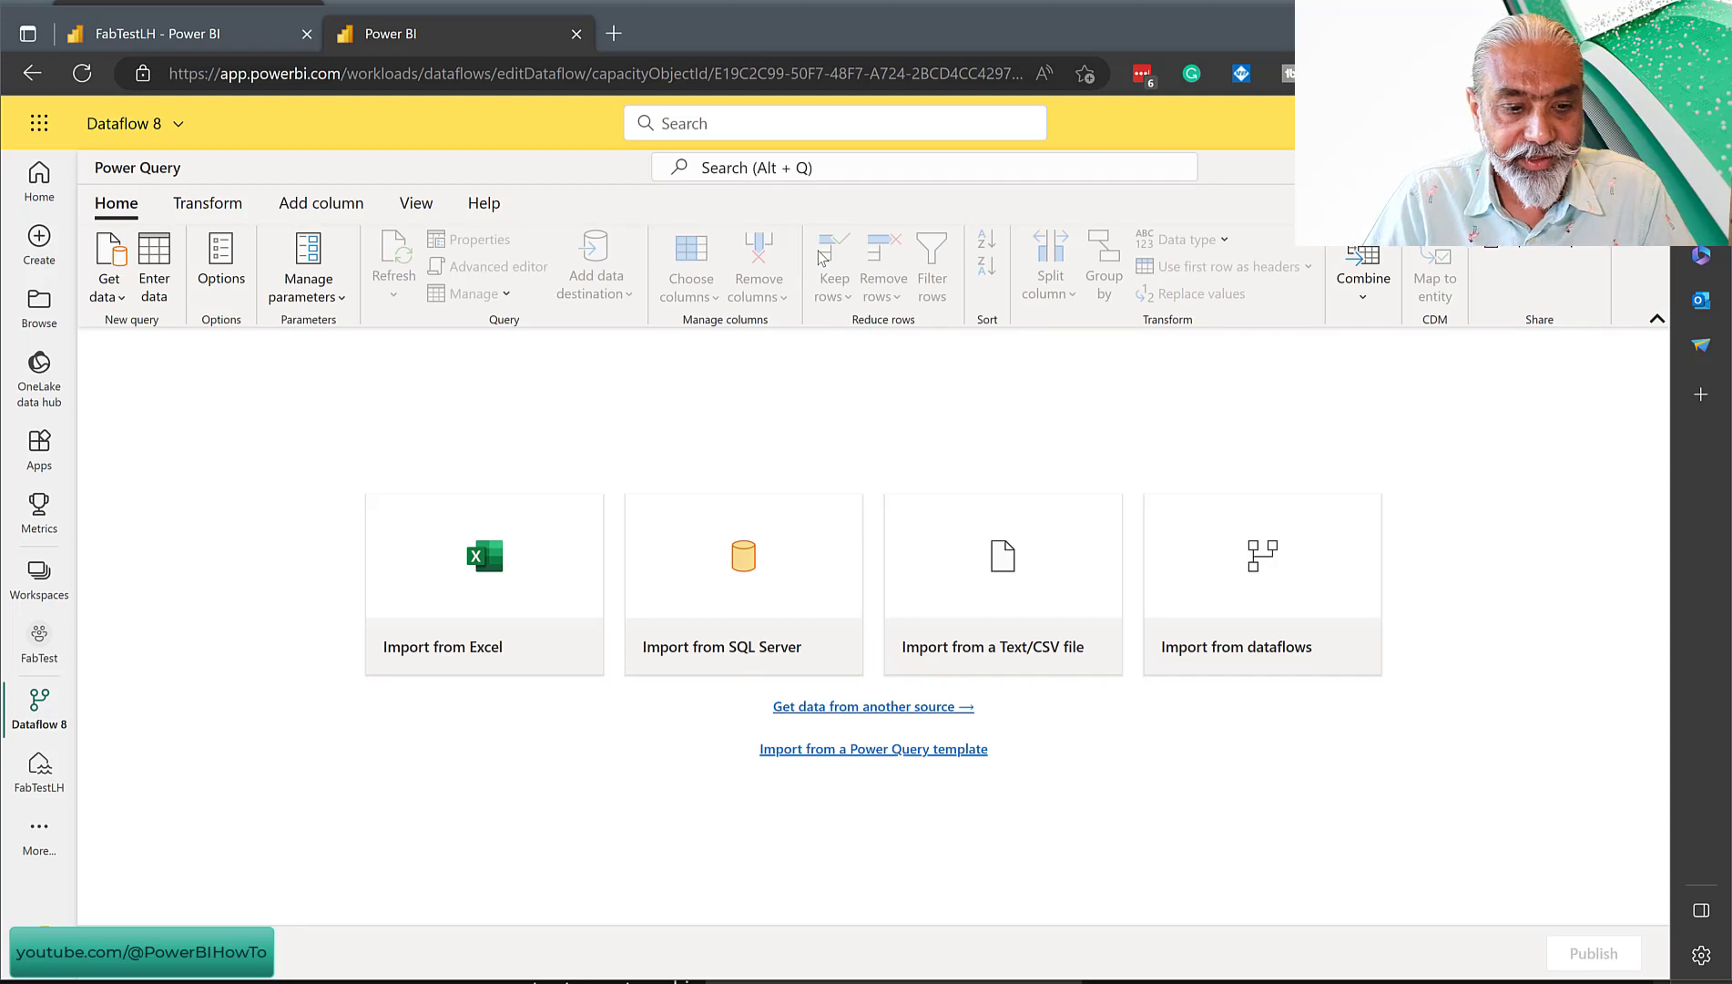
left_click(127, 295)
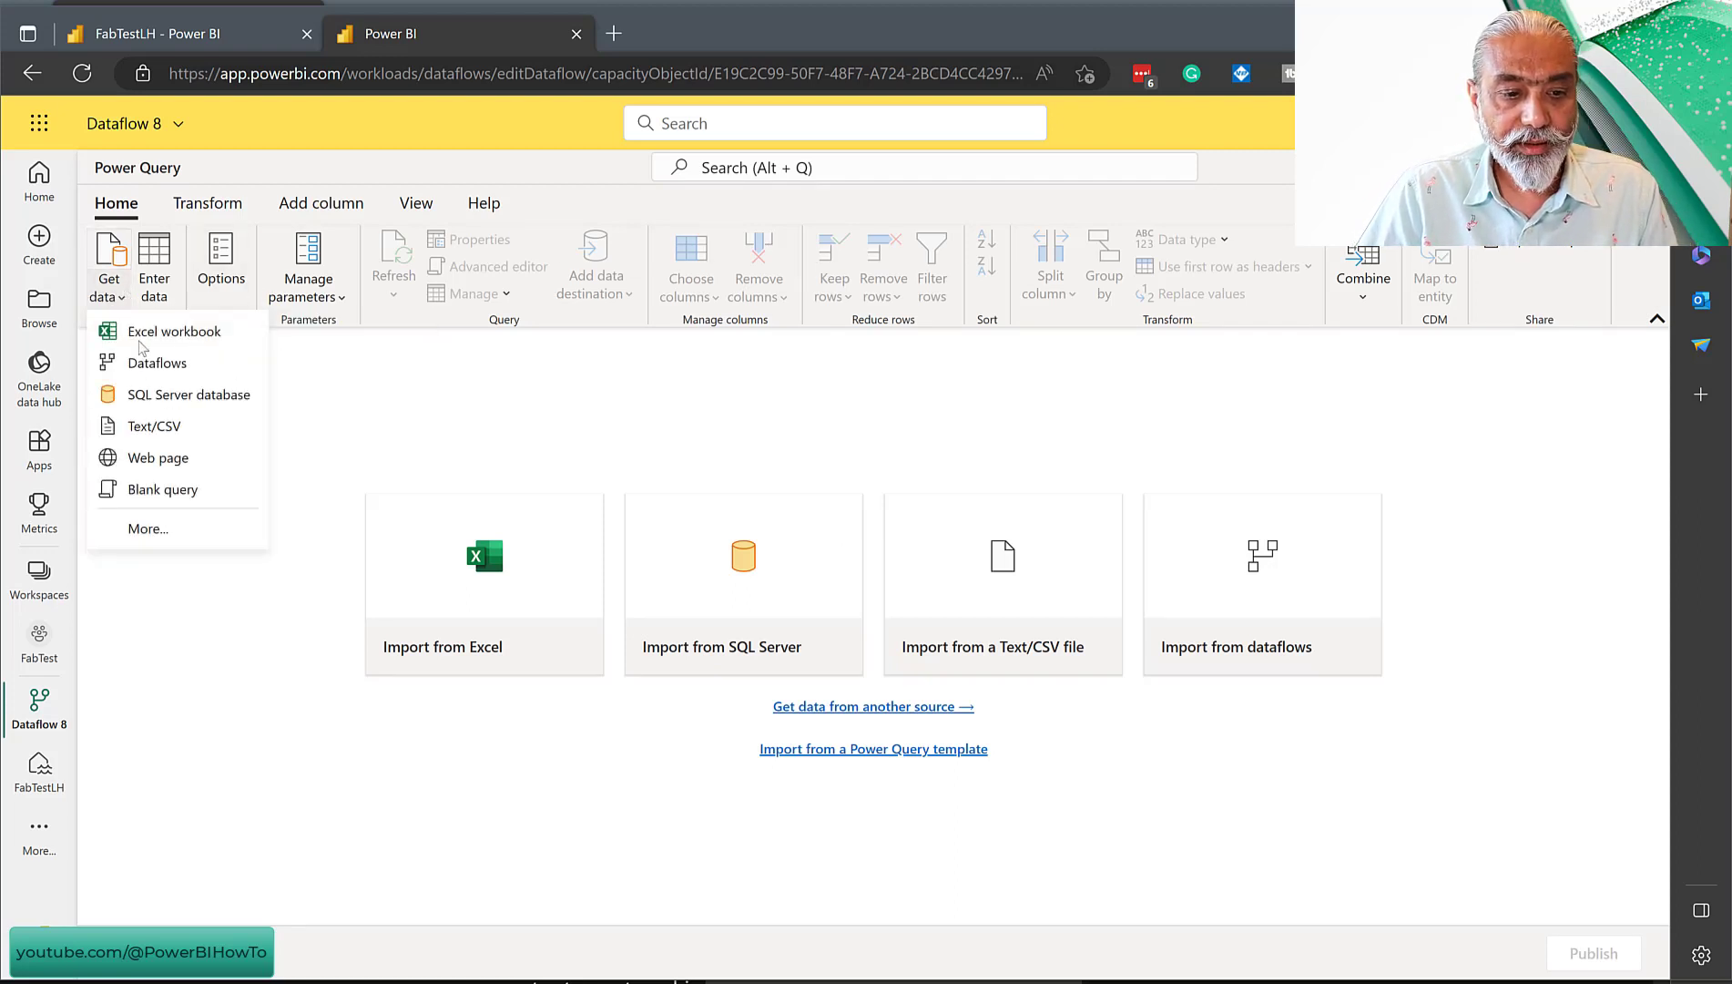
left_click(188, 526)
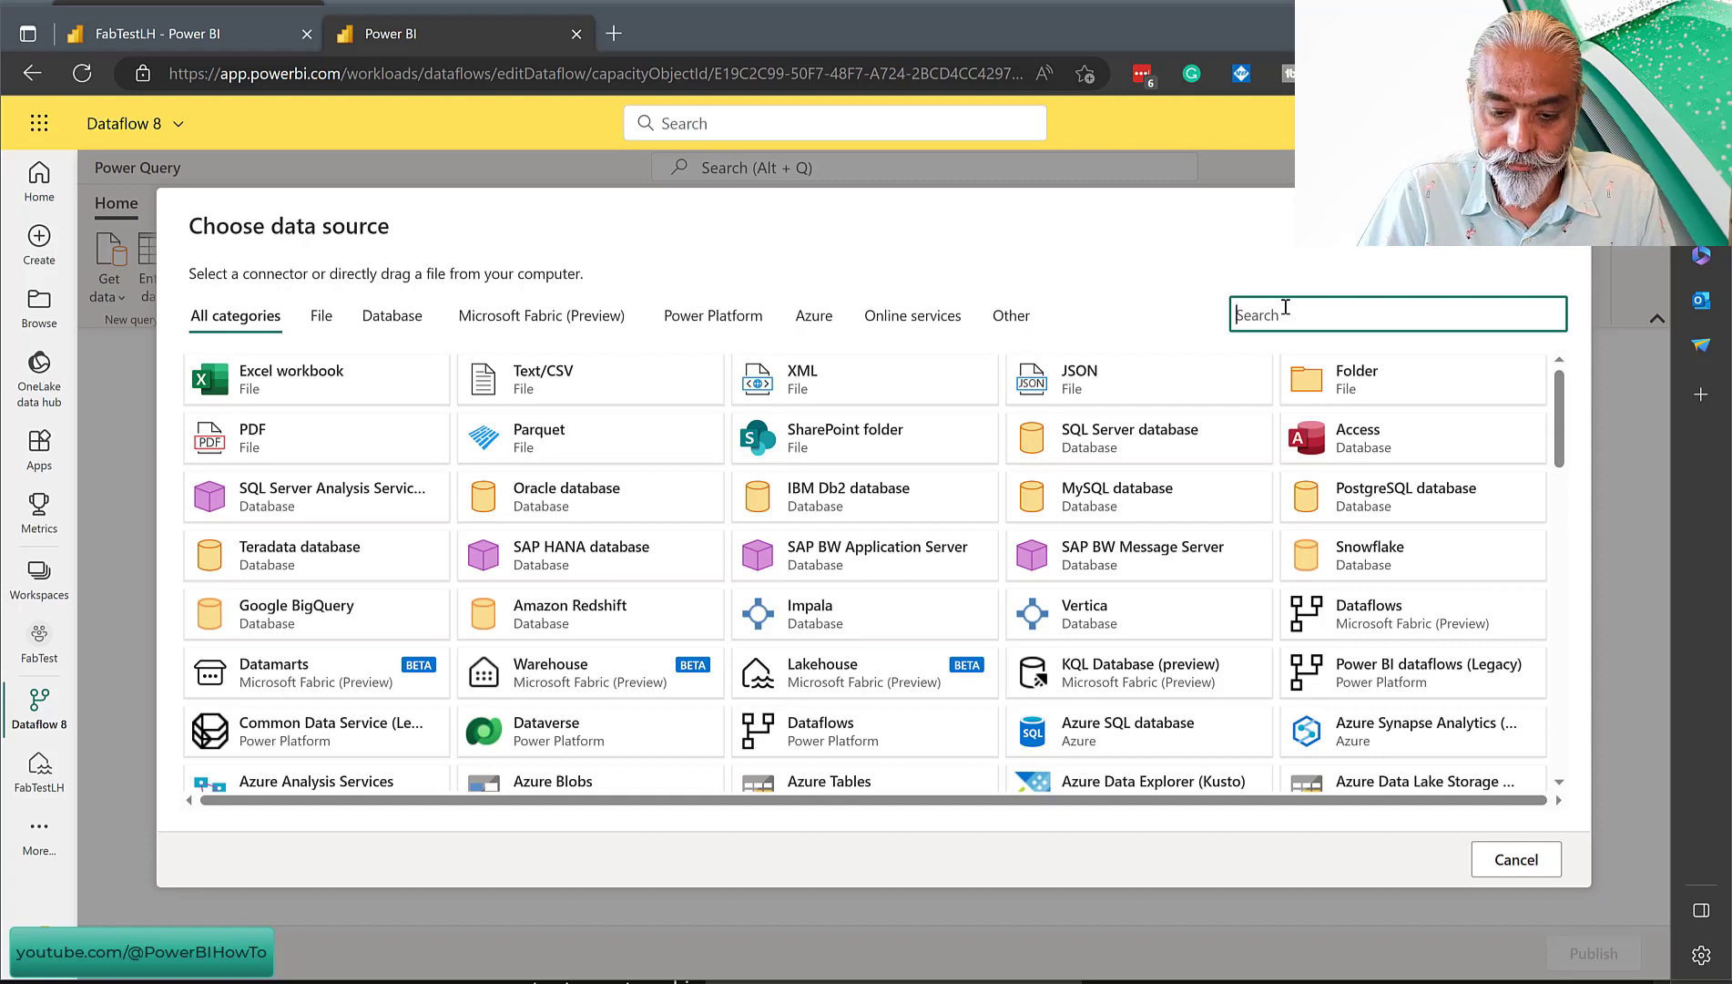
type("lakehoulakehouse")
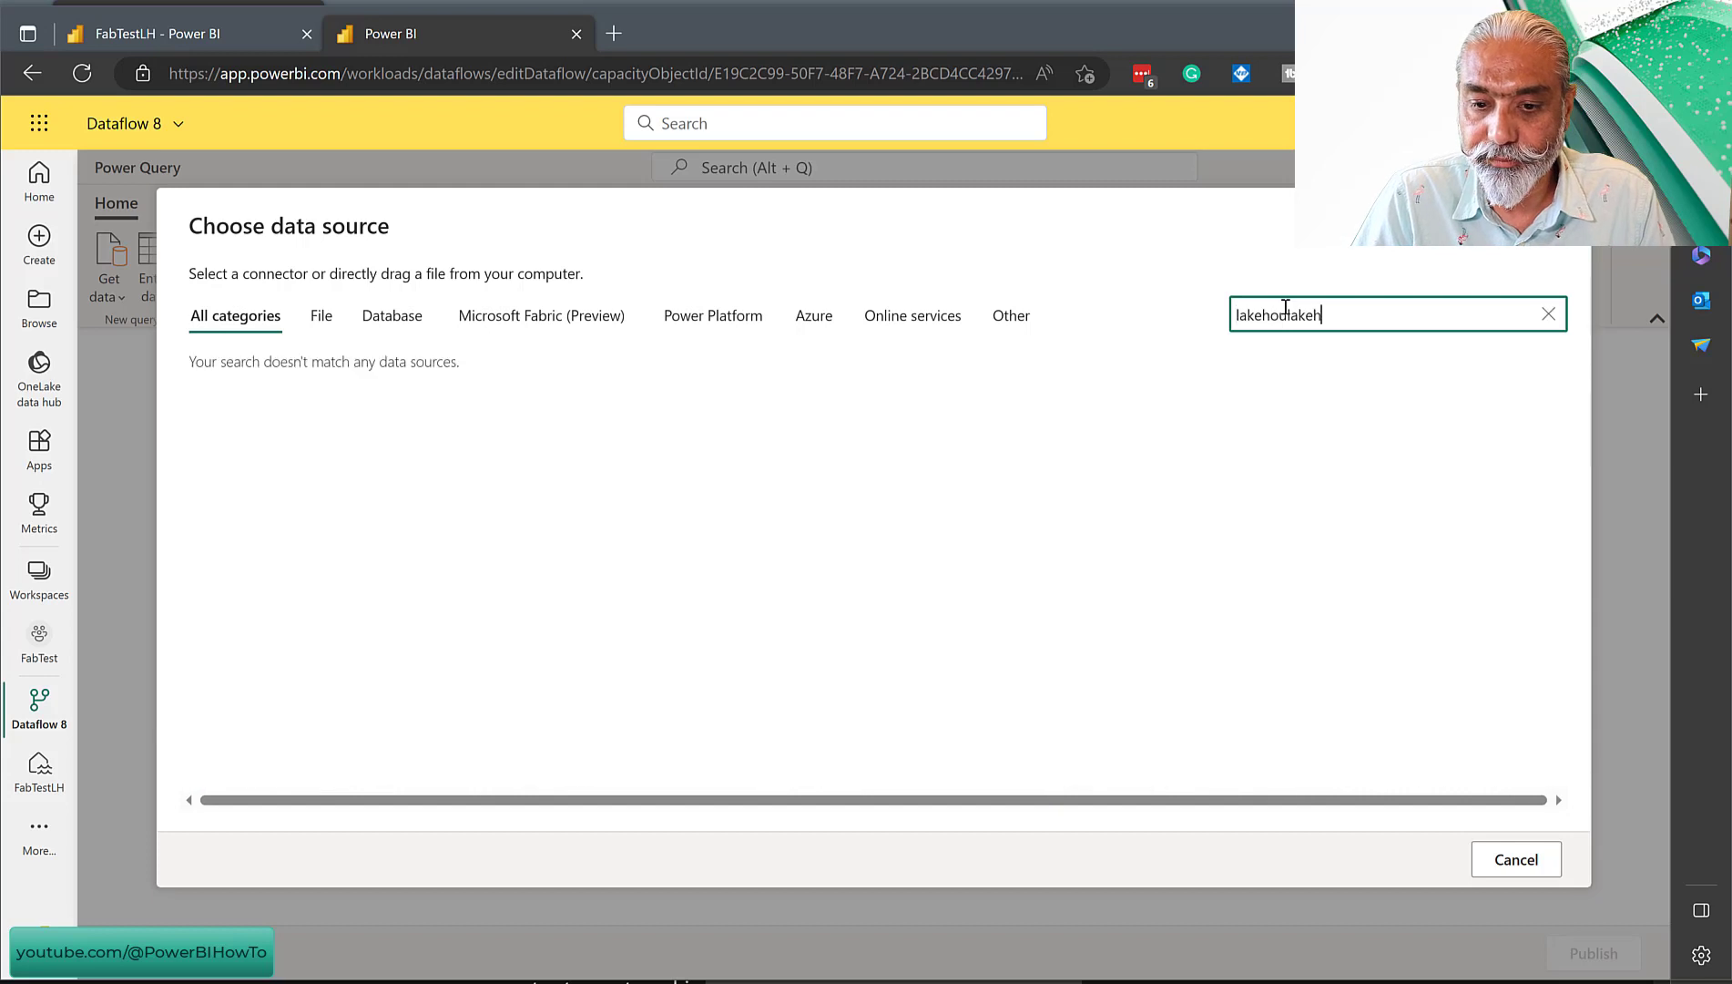
double_click(1242, 323)
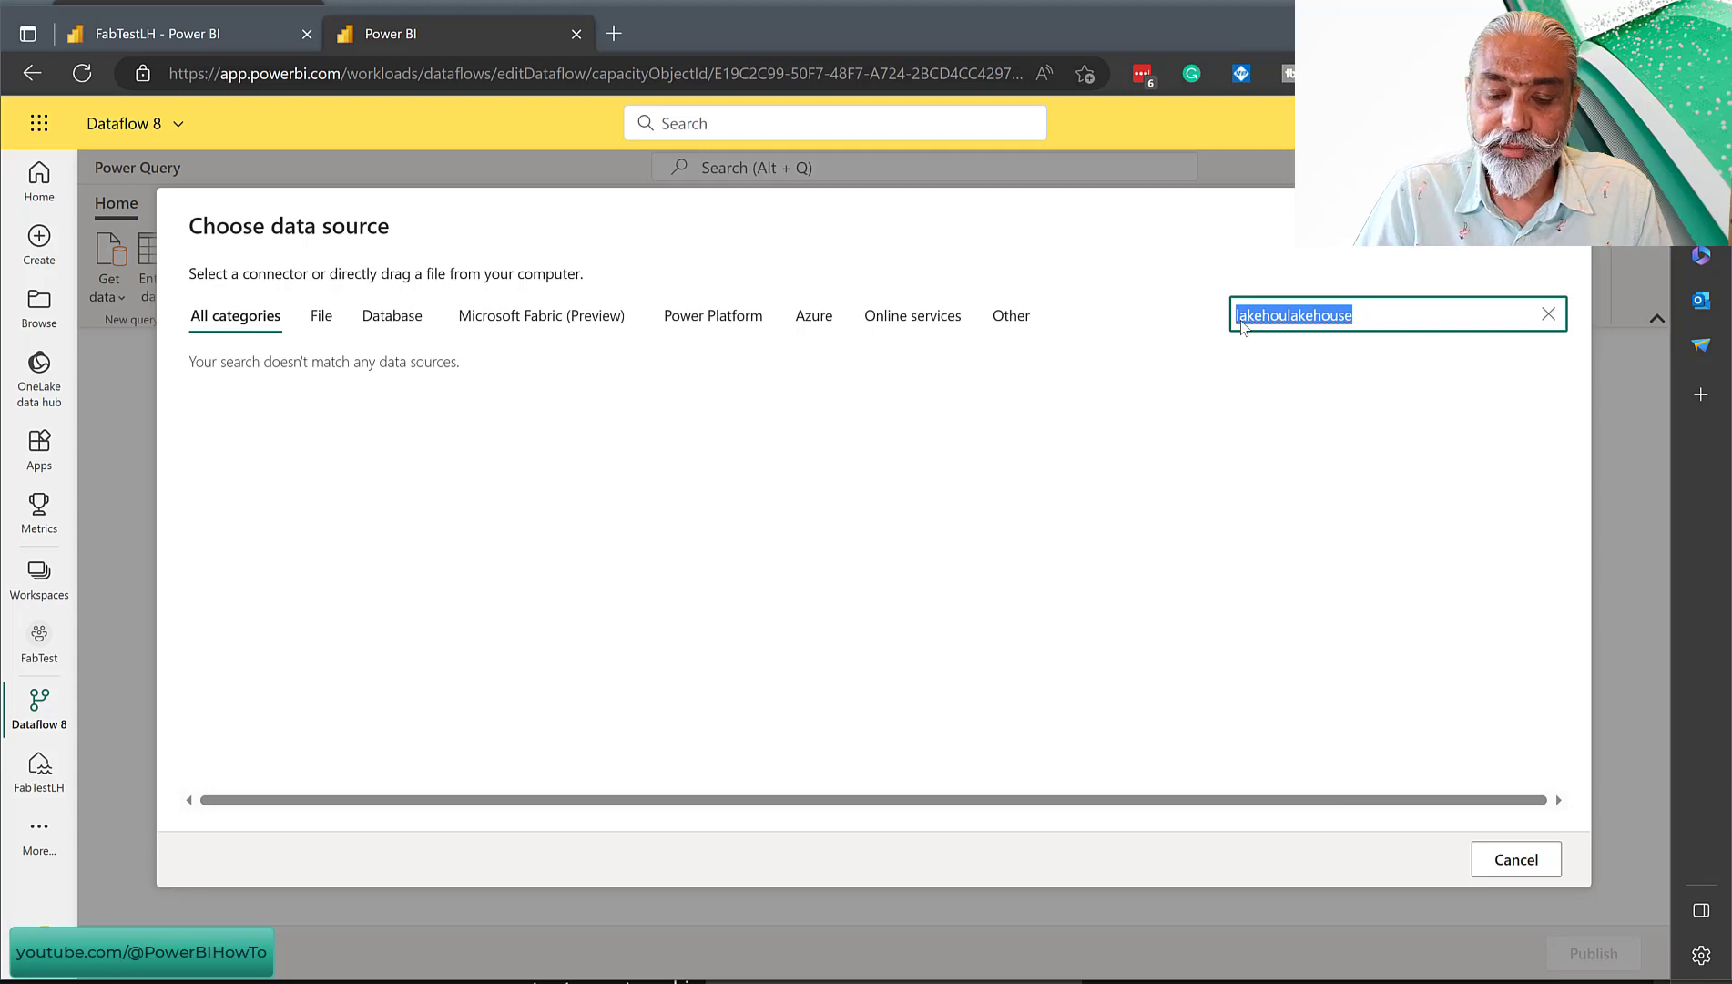
type("lakehou")
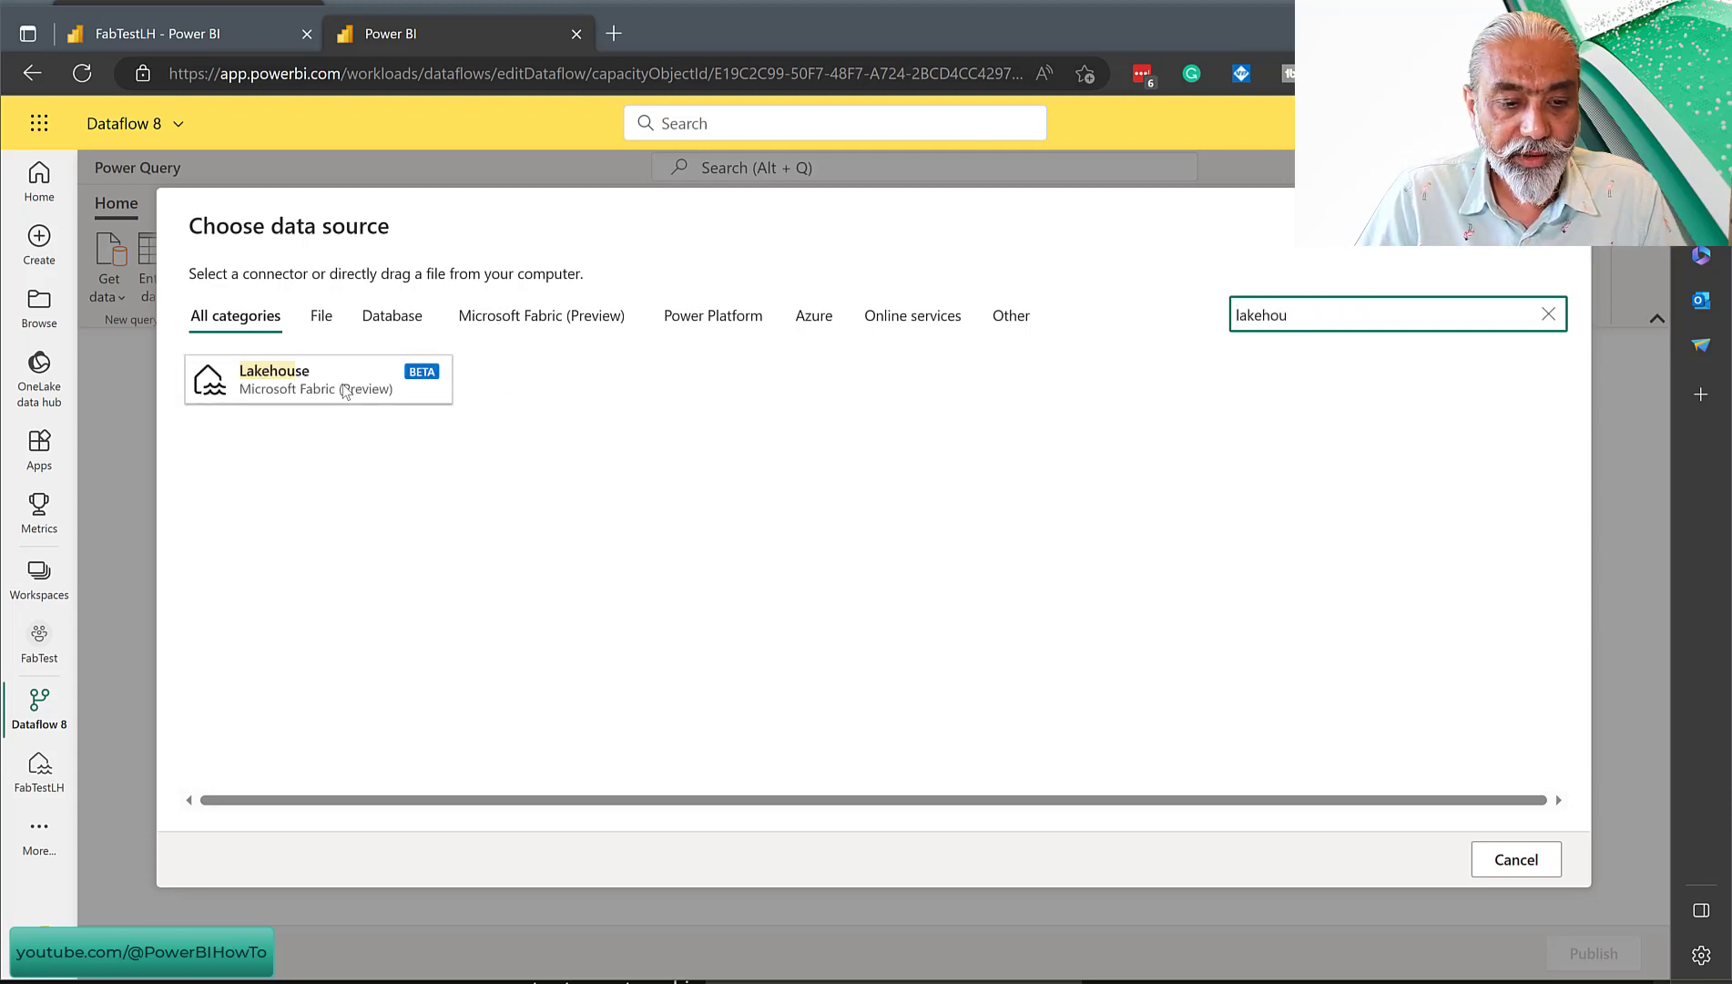
left_click(346, 391)
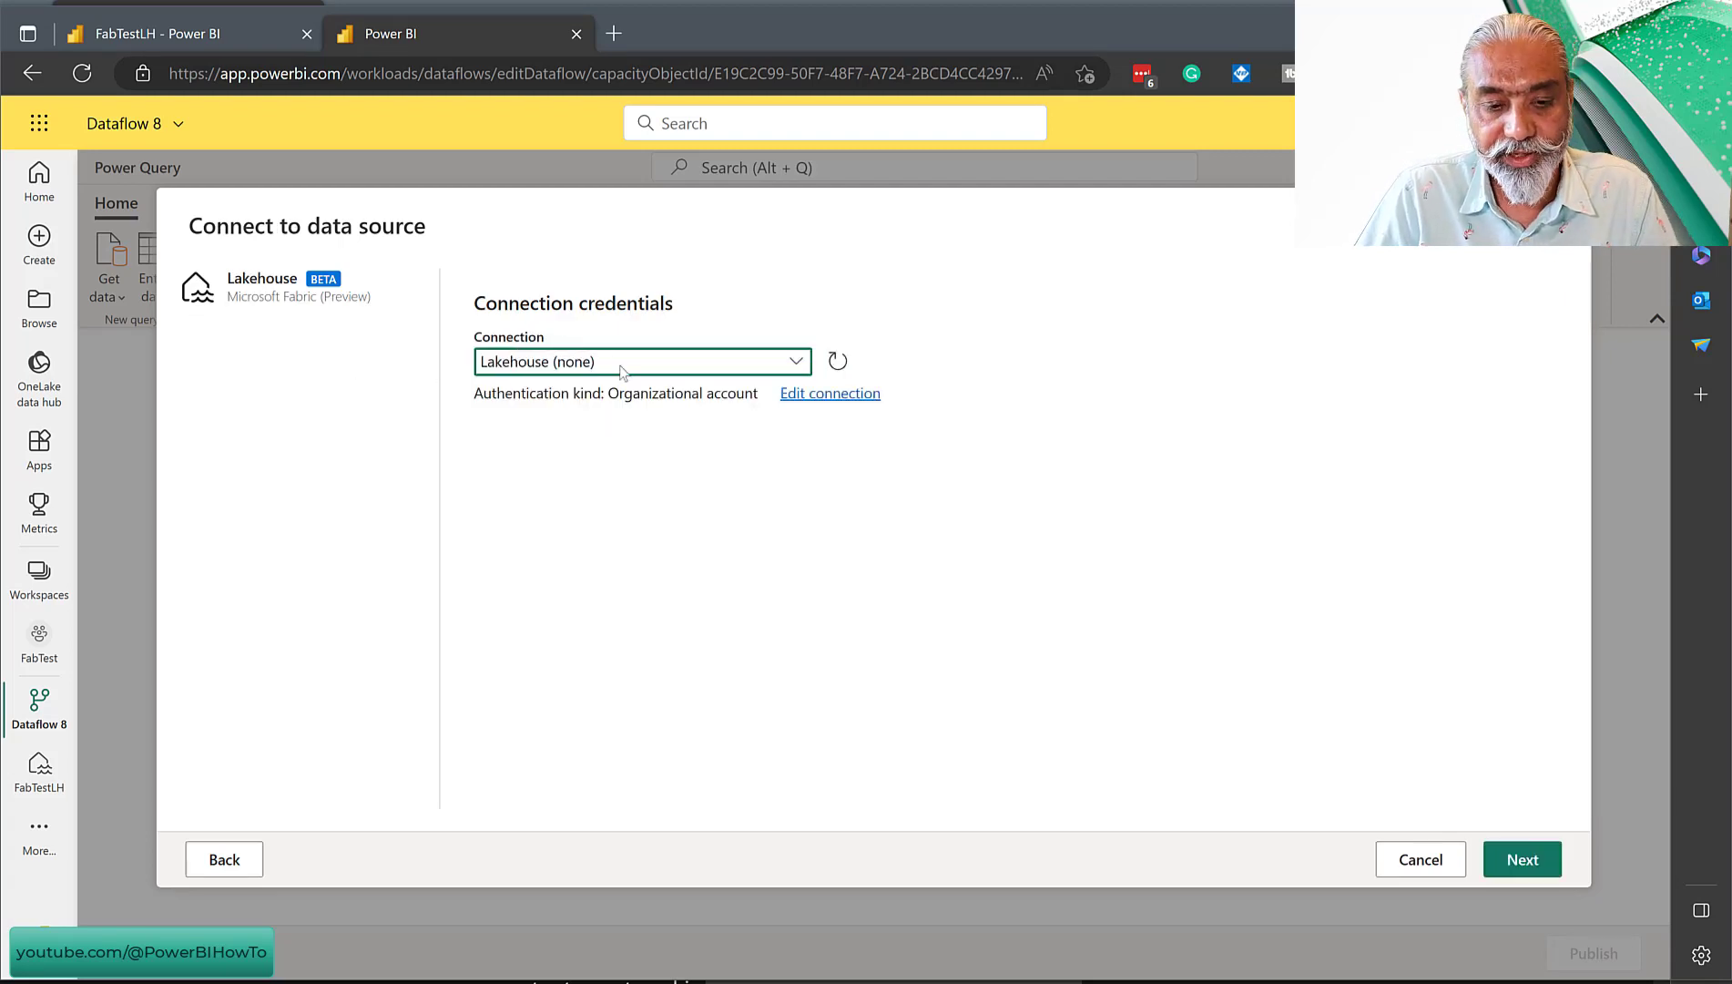
left_click(1539, 869)
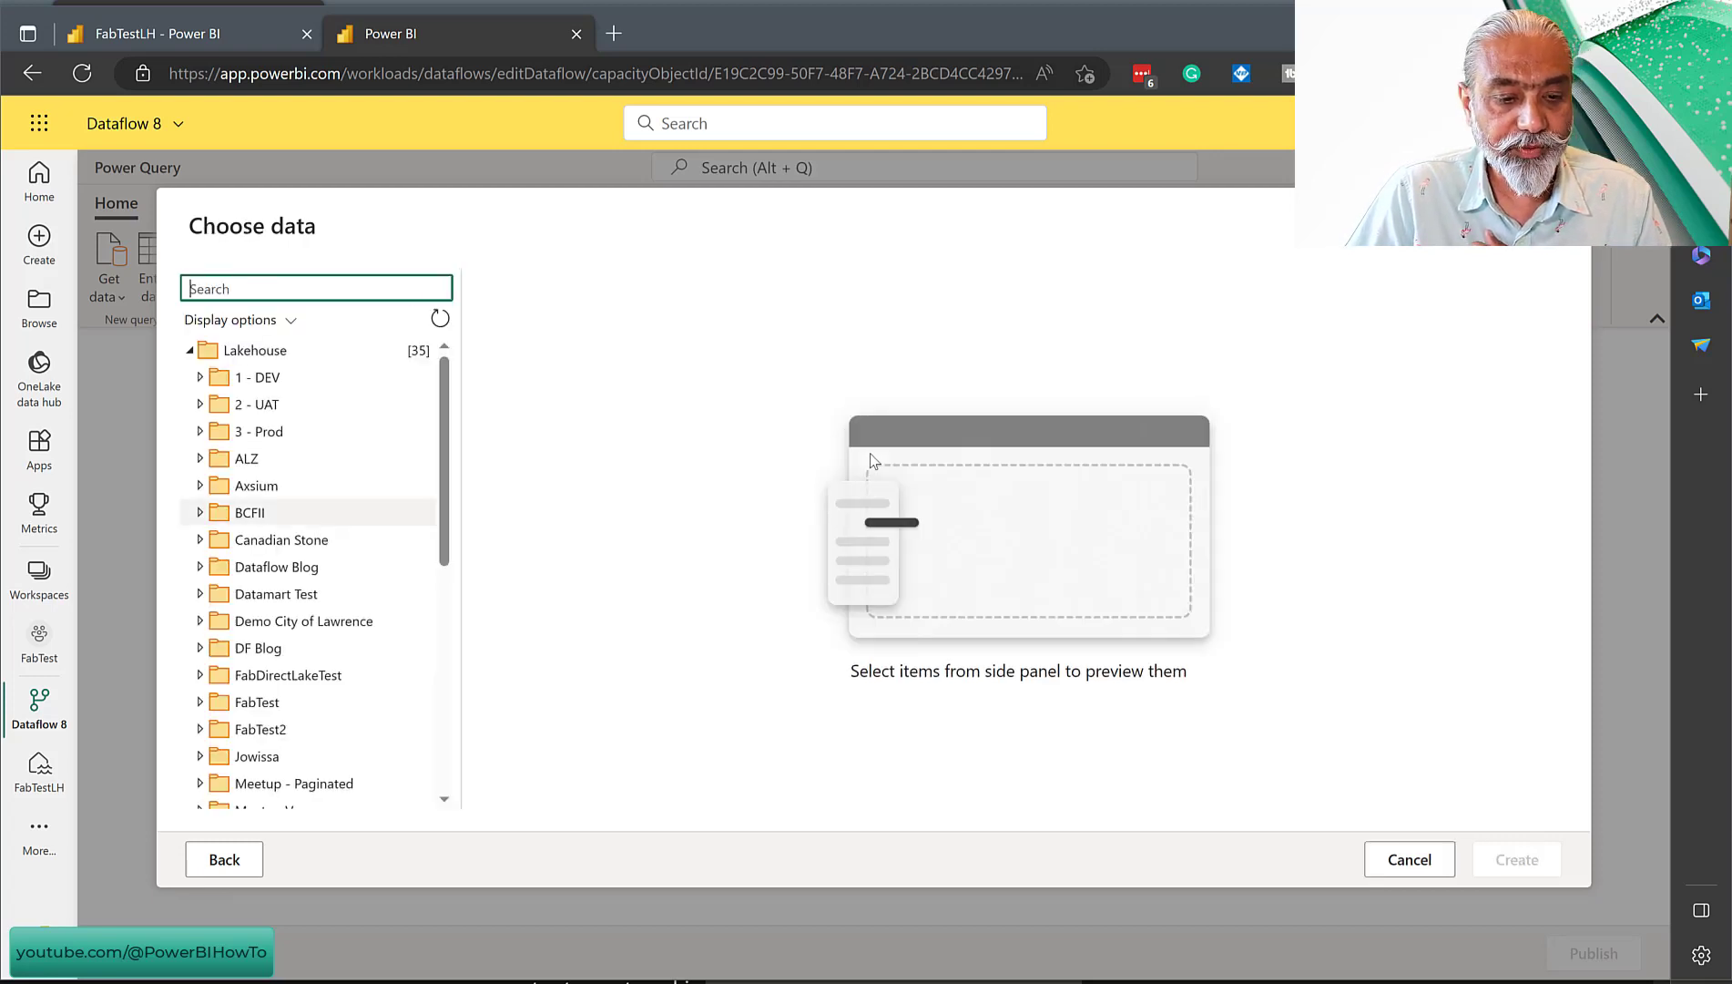
Expand the FabTest workspace and its FabTestLH lakehouse in the data source tree and examine the tables offered
scroll(319, 510, "down", 1)
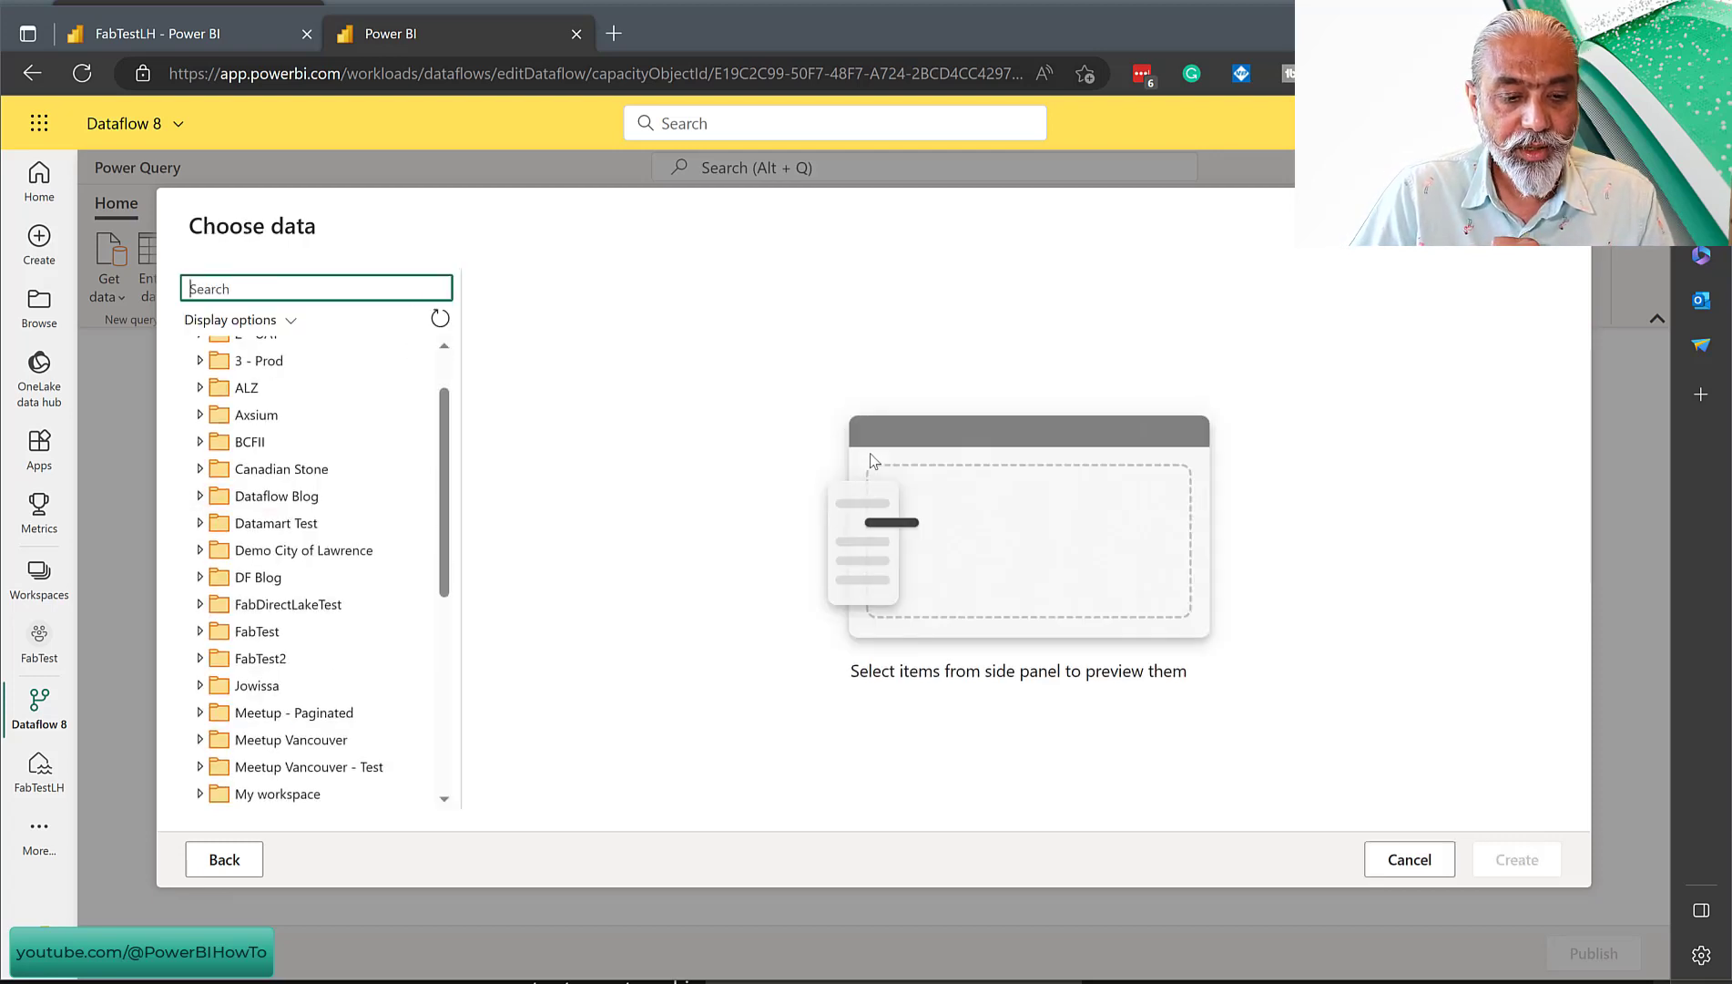
scroll(326, 546, "down", 1)
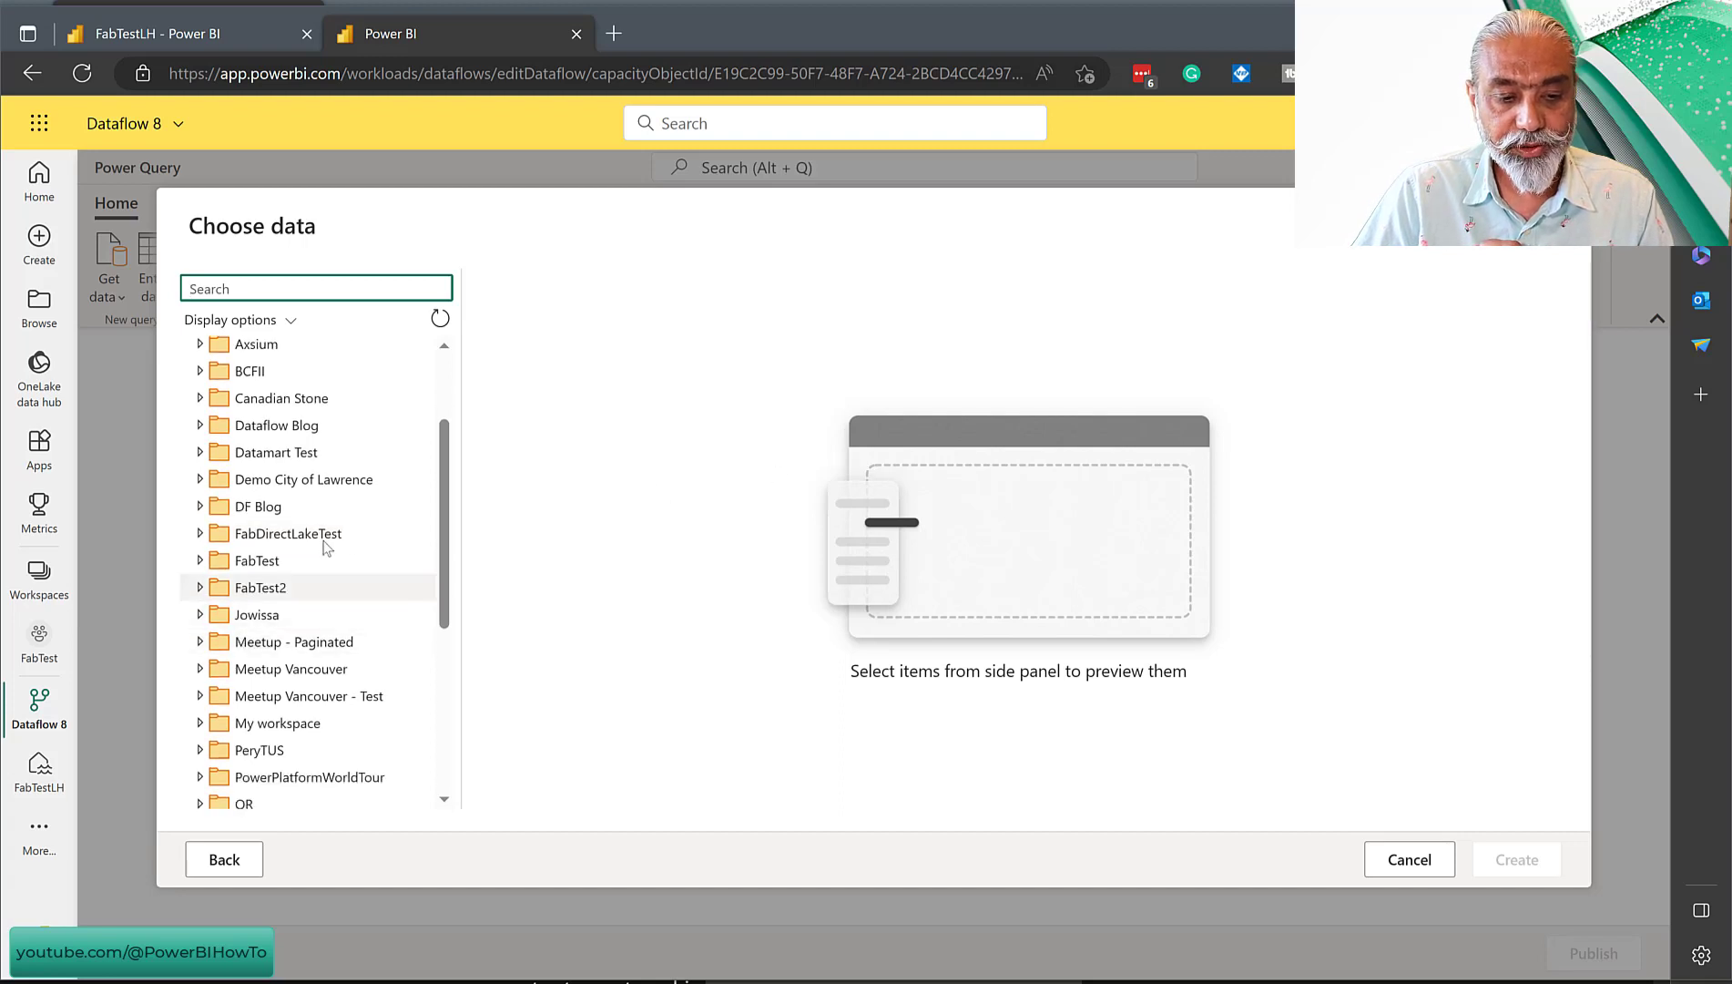
left_click(201, 561)
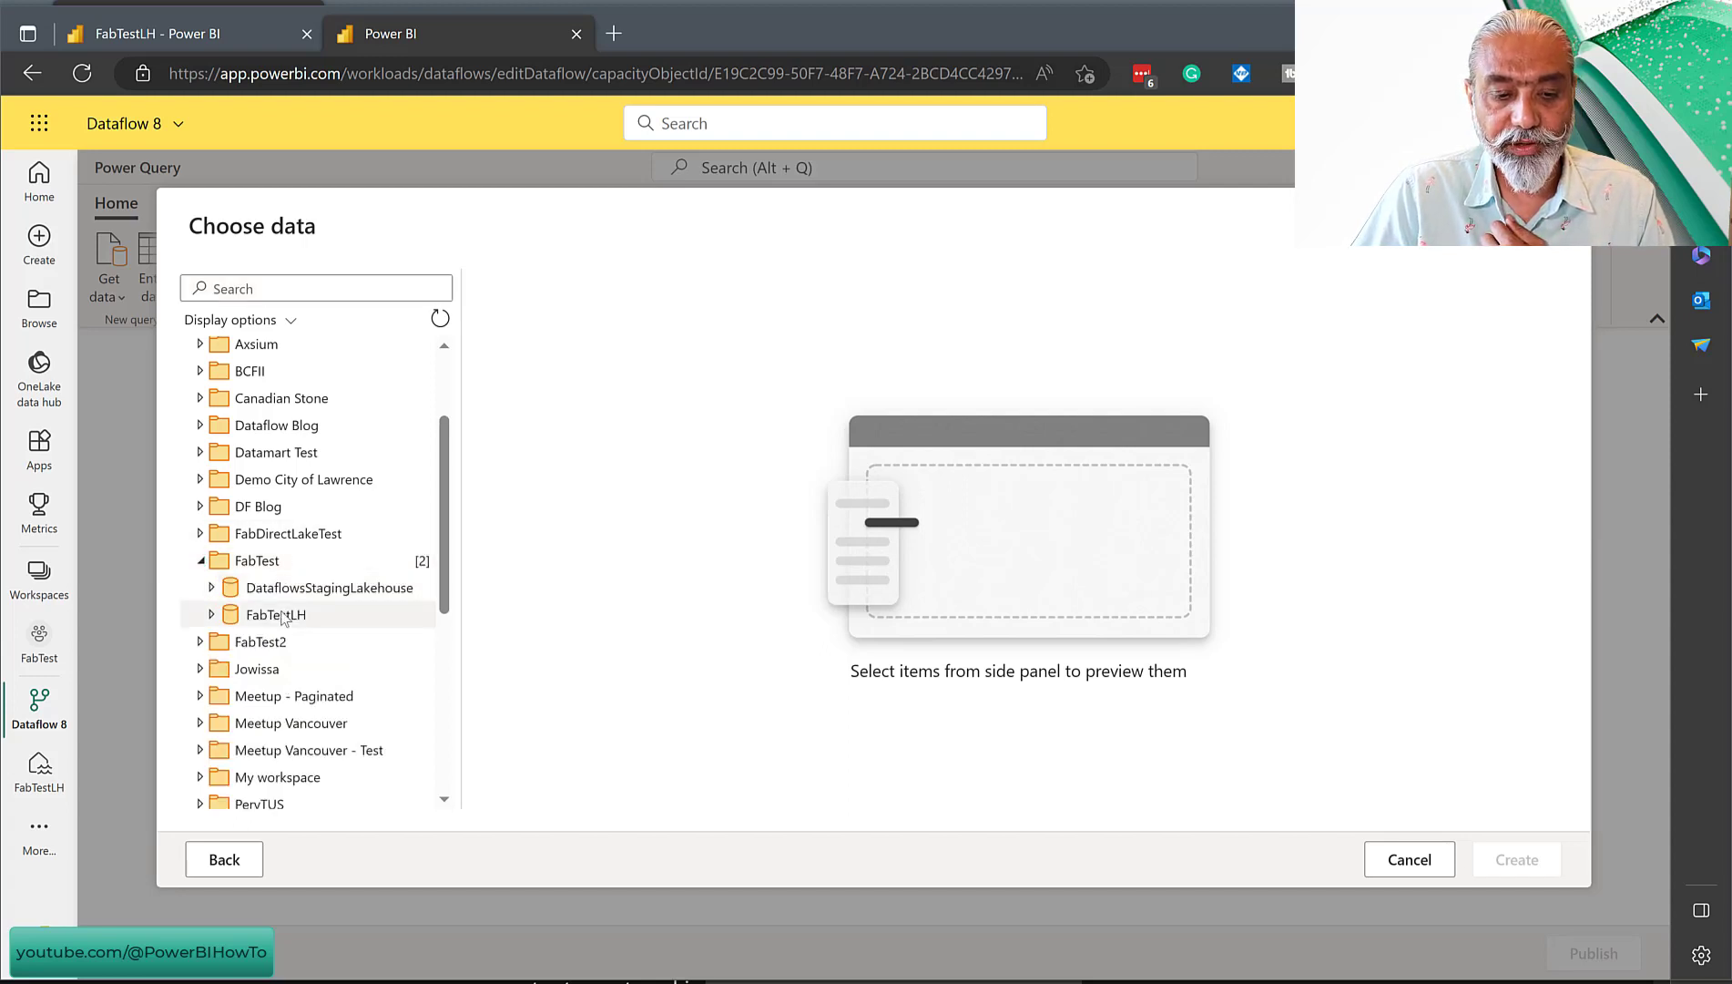
left_click(232, 616)
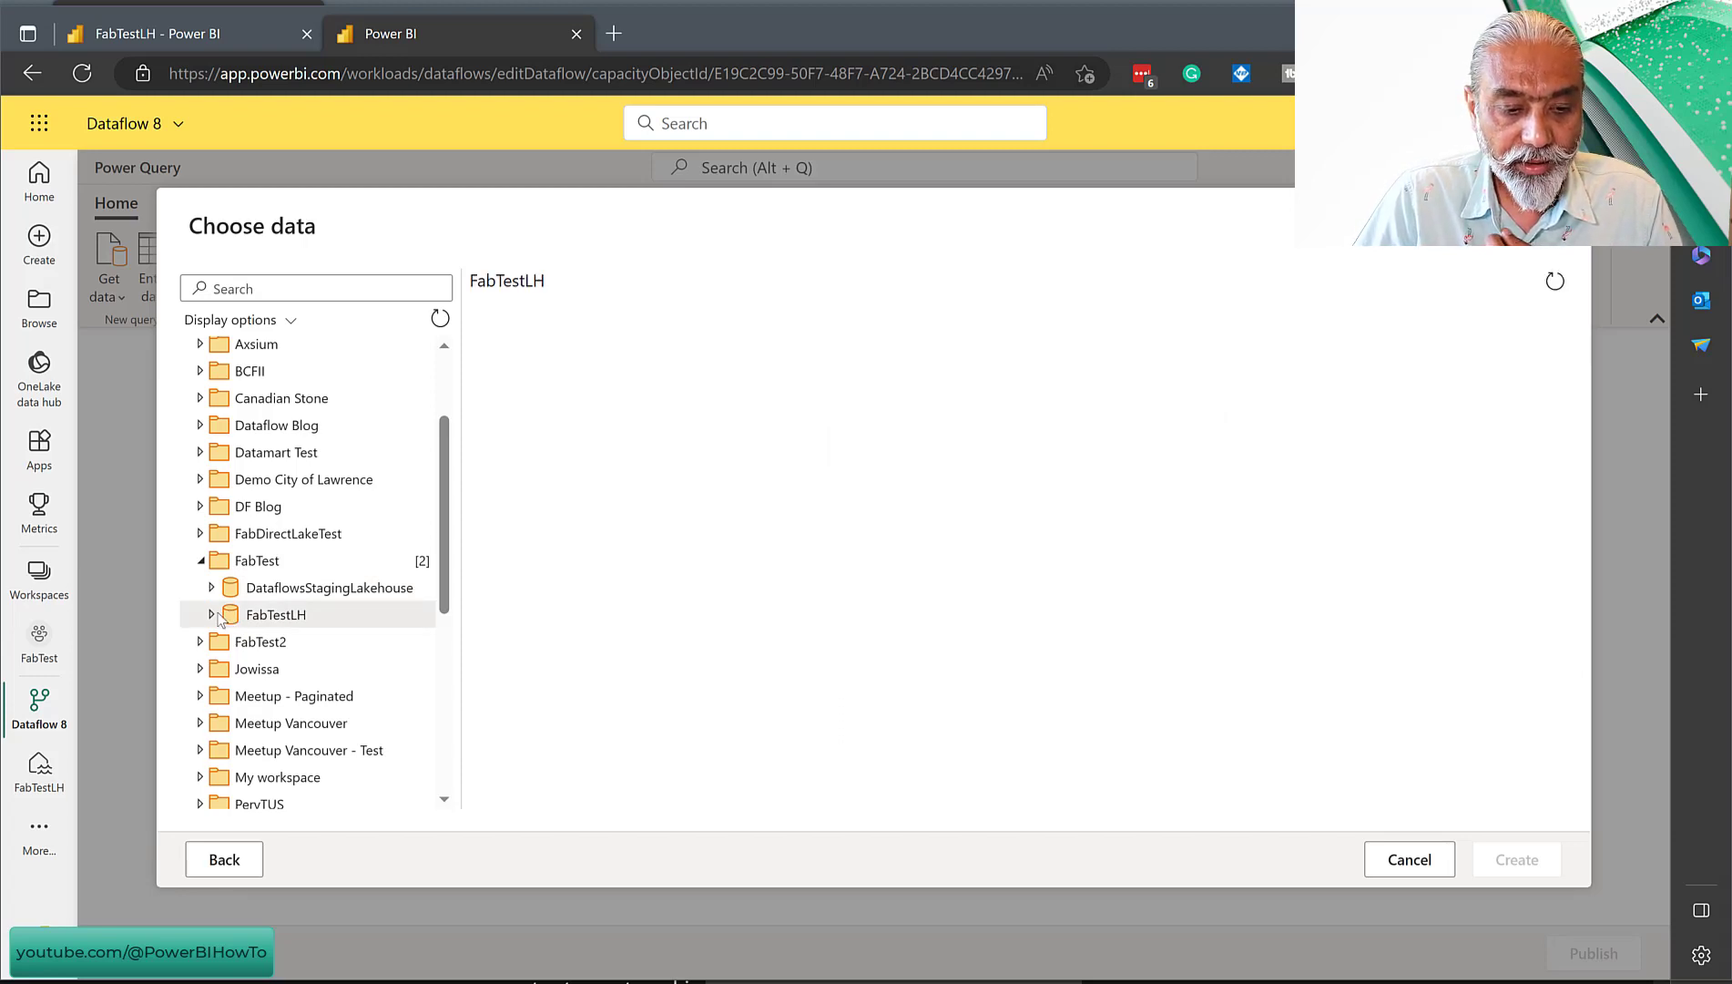
left_click(212, 616)
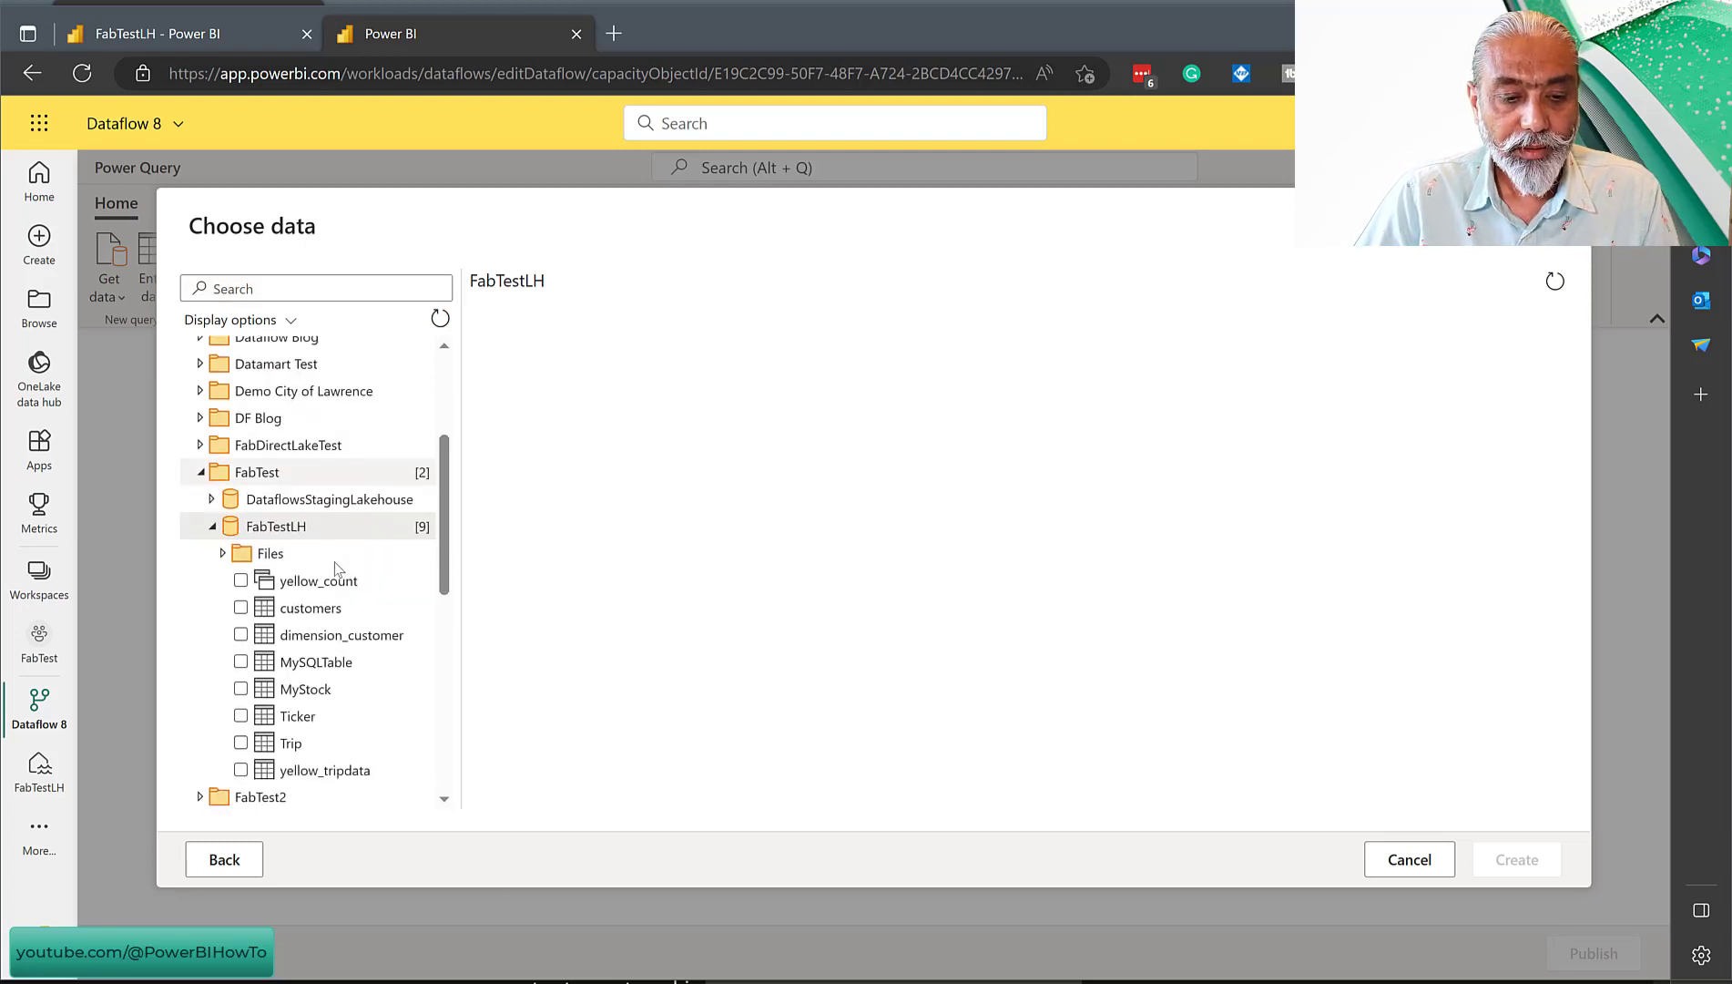
scroll(336, 569, "down", 1)
left_click(240, 483)
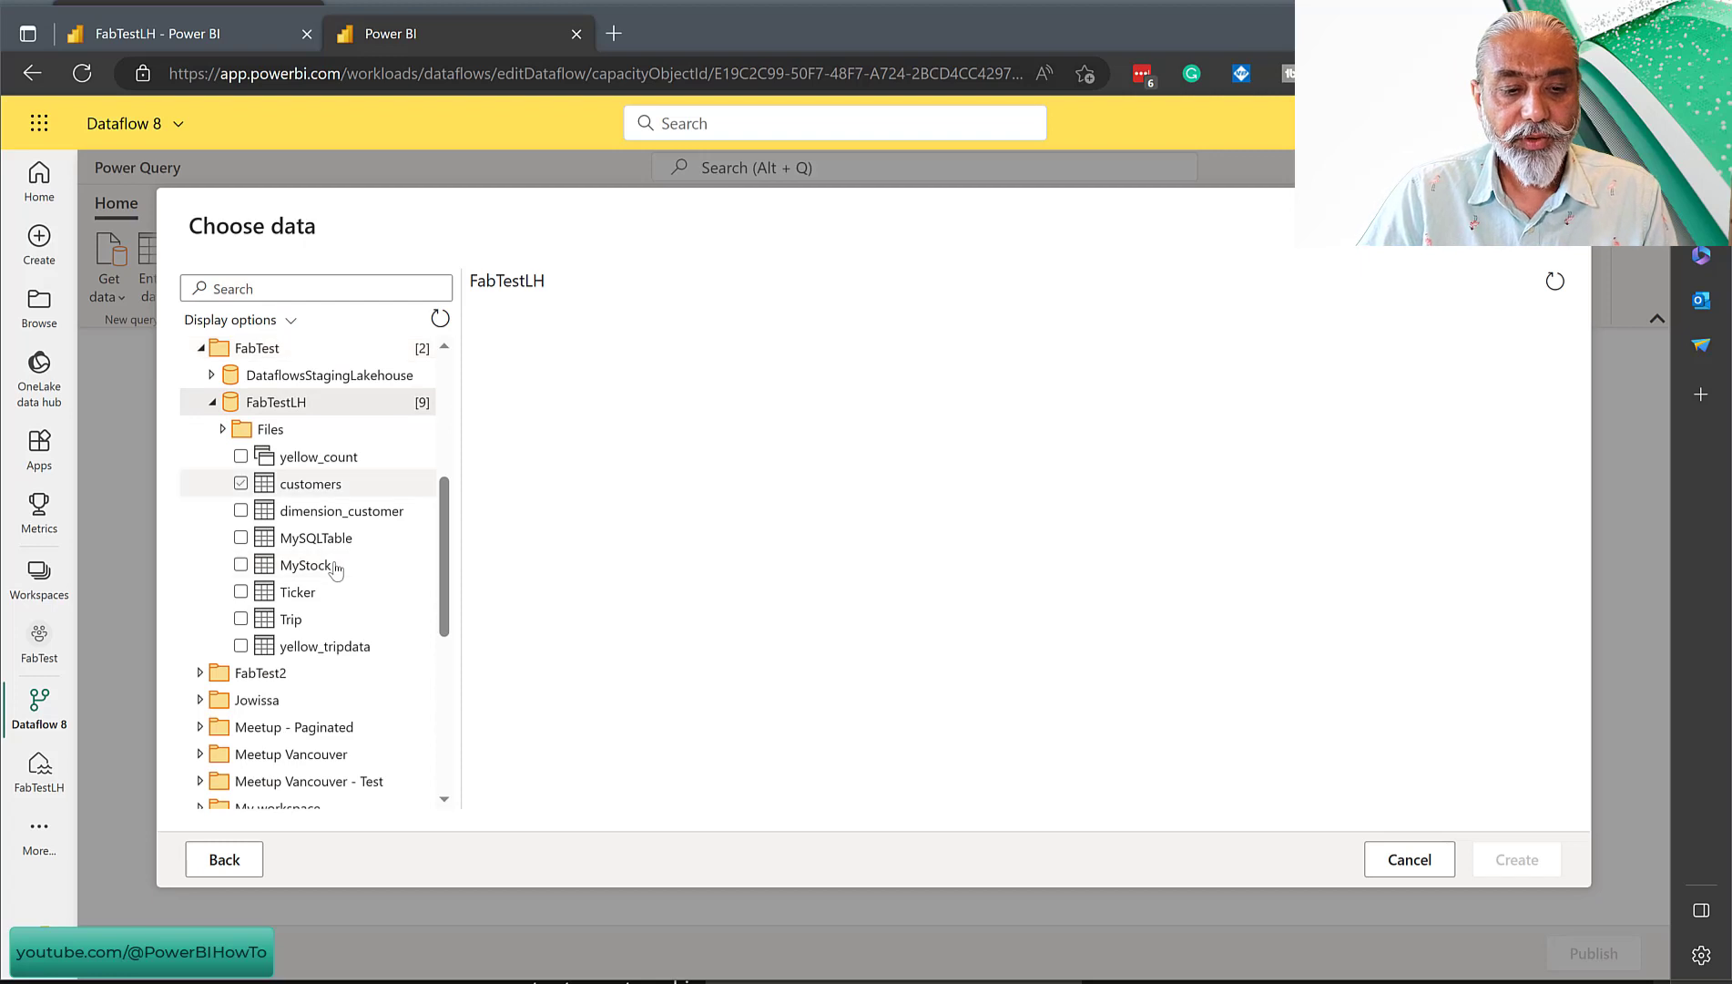
left_click(337, 566)
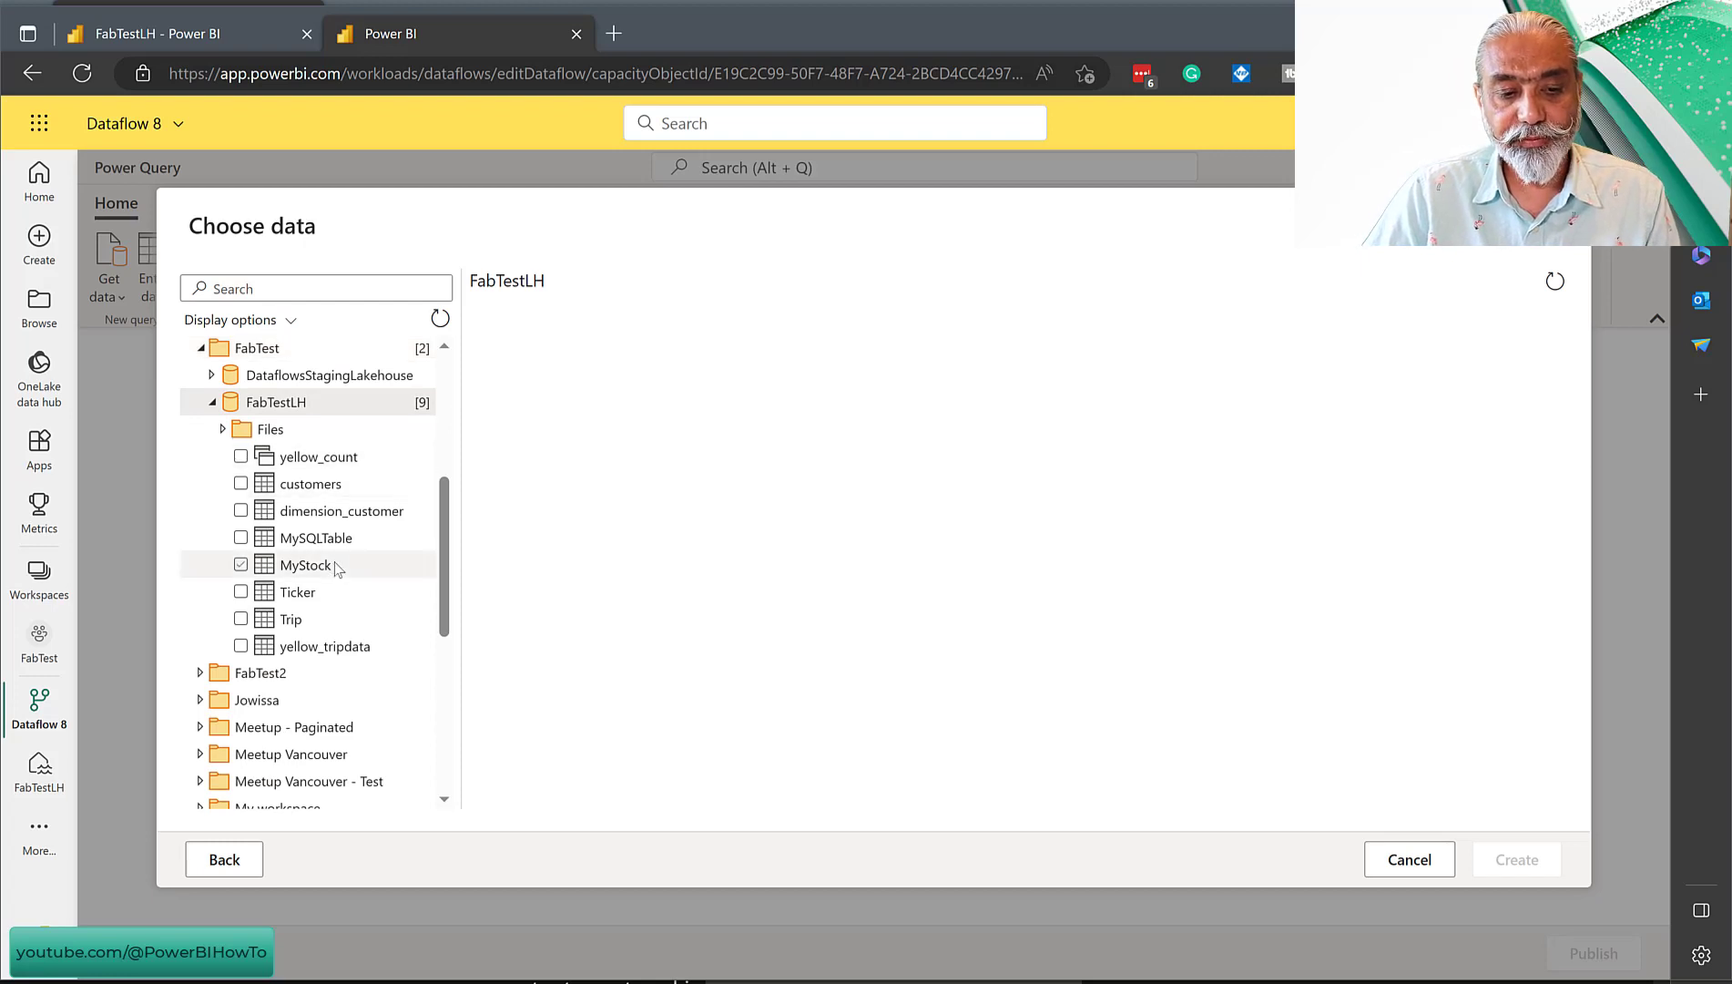
left_click(336, 567)
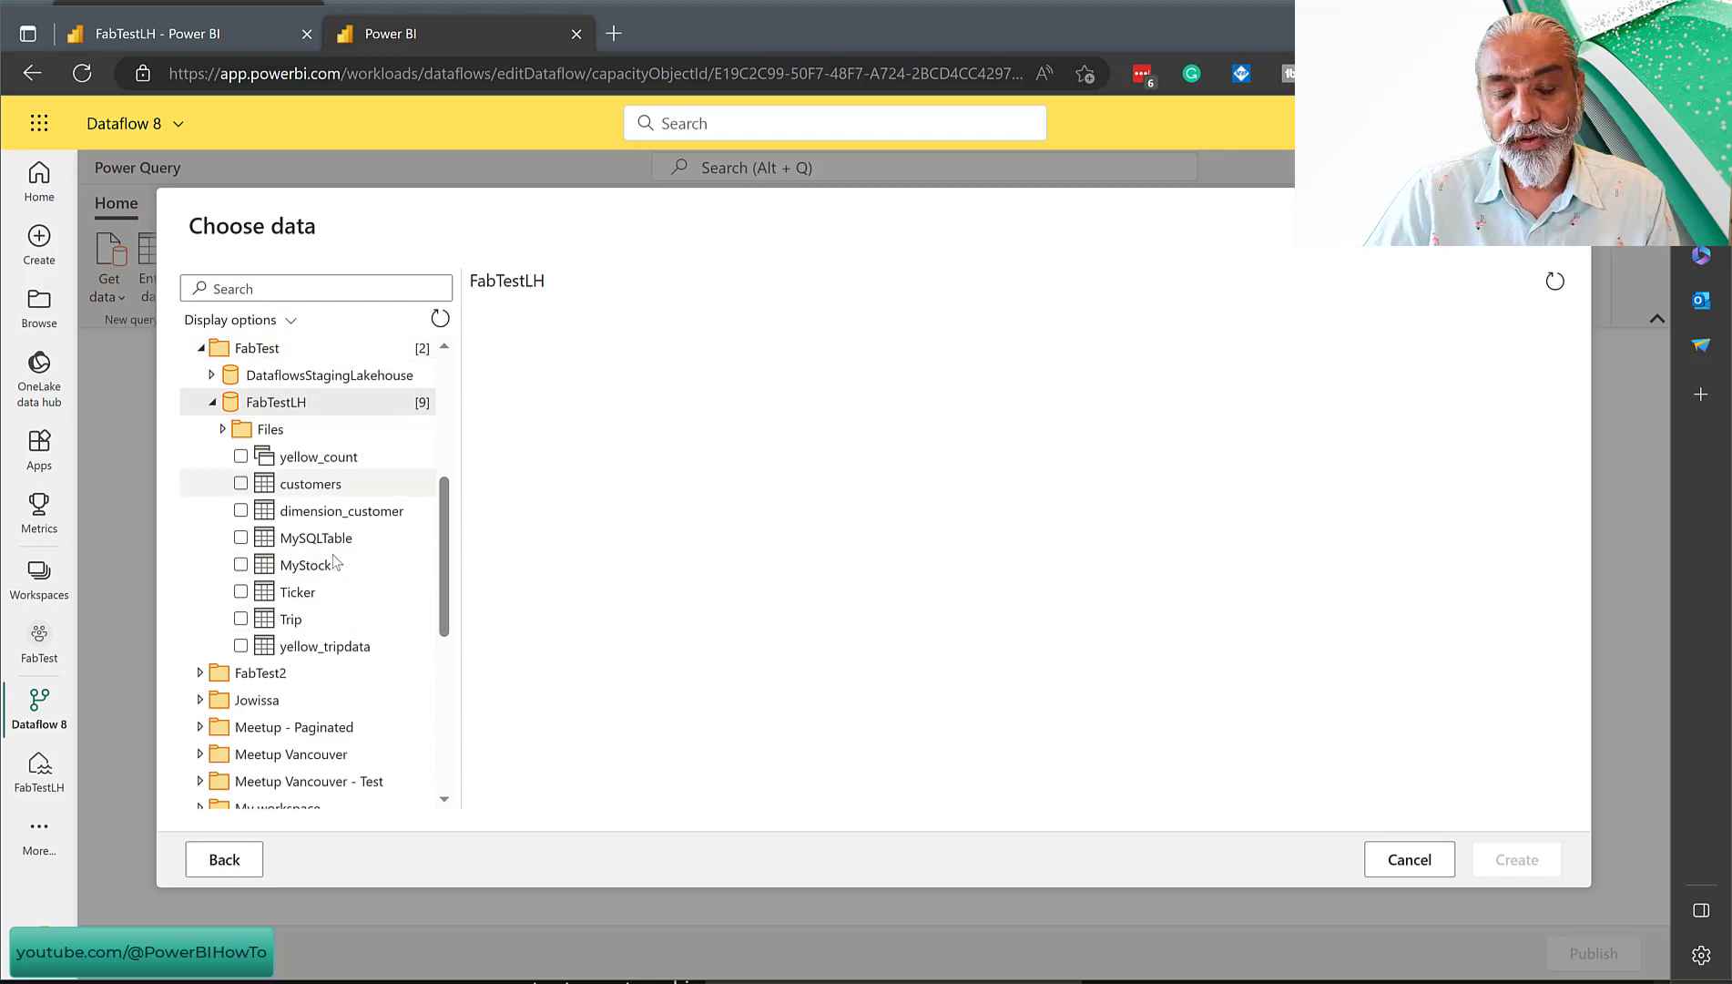
left_click(310, 467)
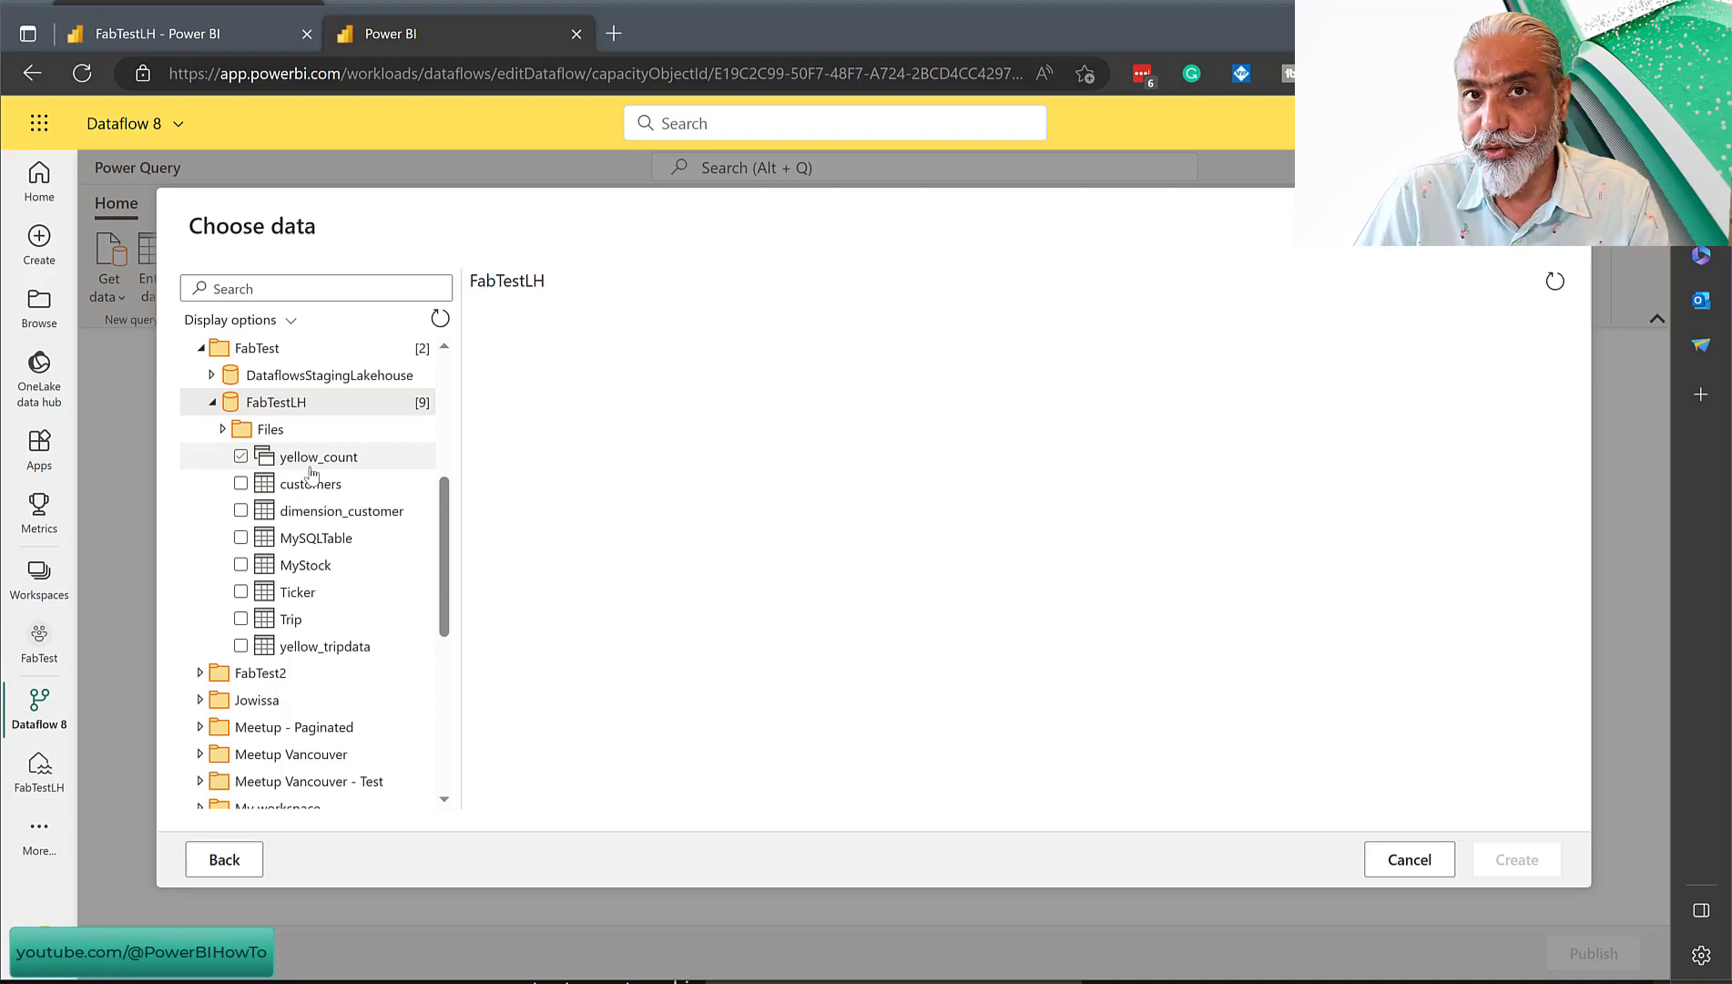
left_click(311, 471)
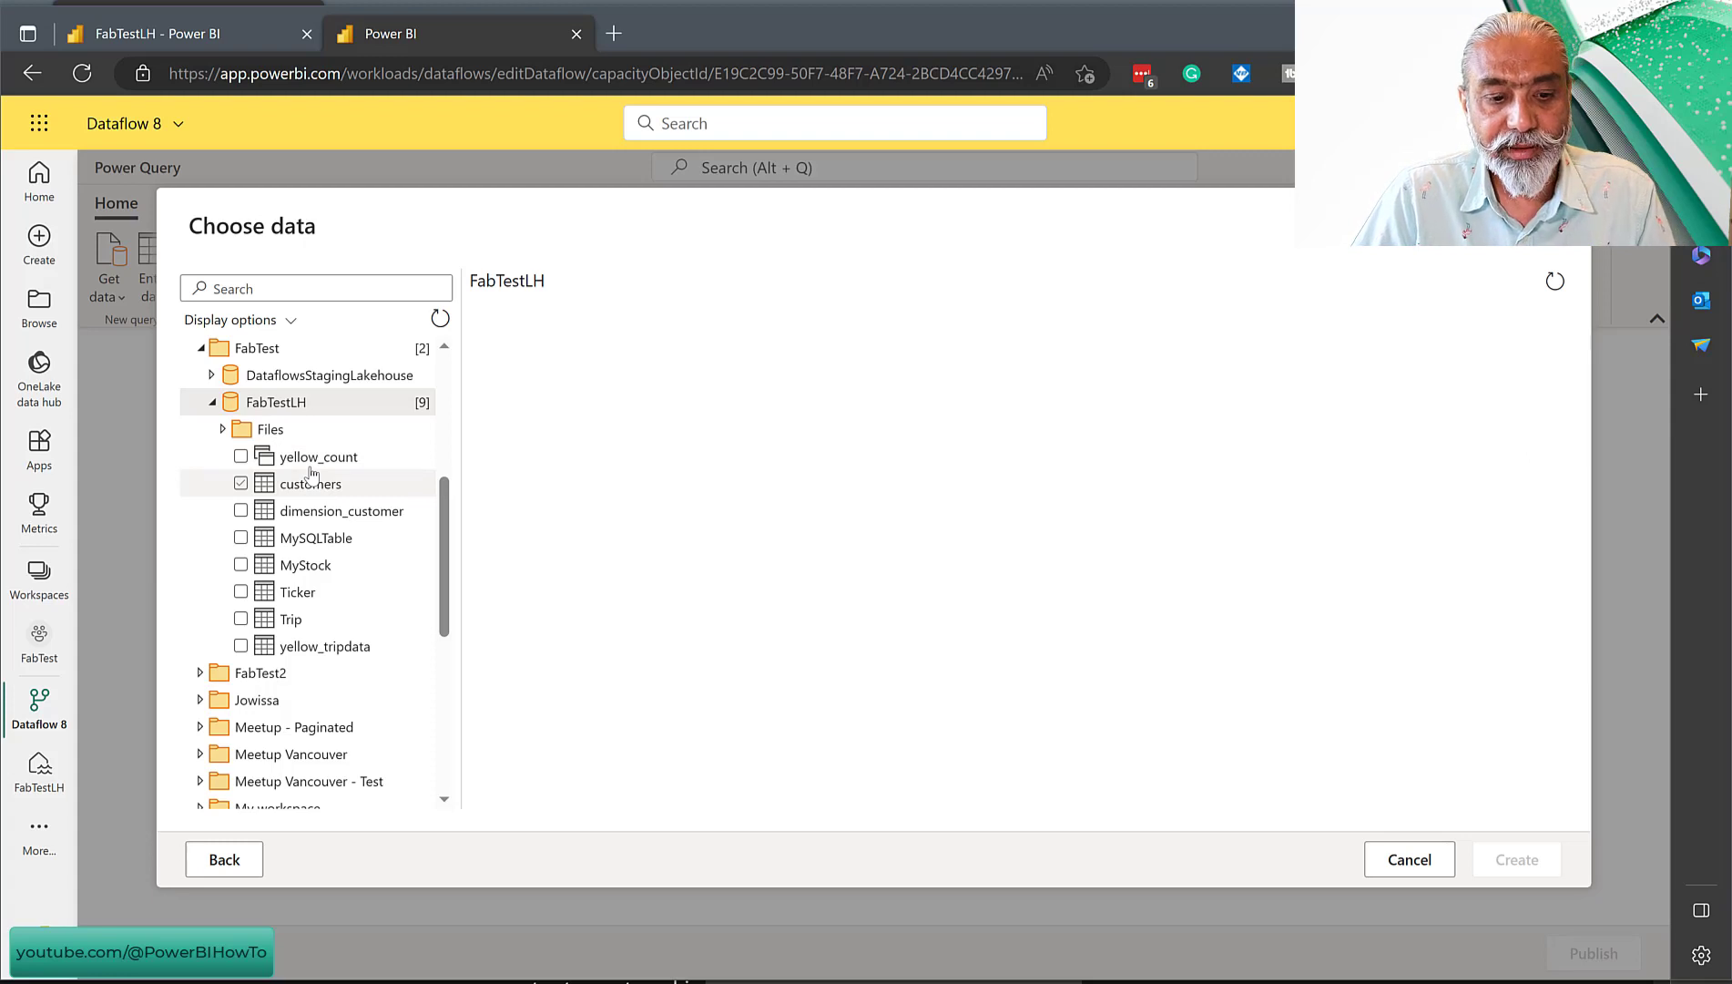
Examine the files under Files > FileExplore Demo in FabTestLH, and cancel choosing data for the dataflow
left_click(226, 433)
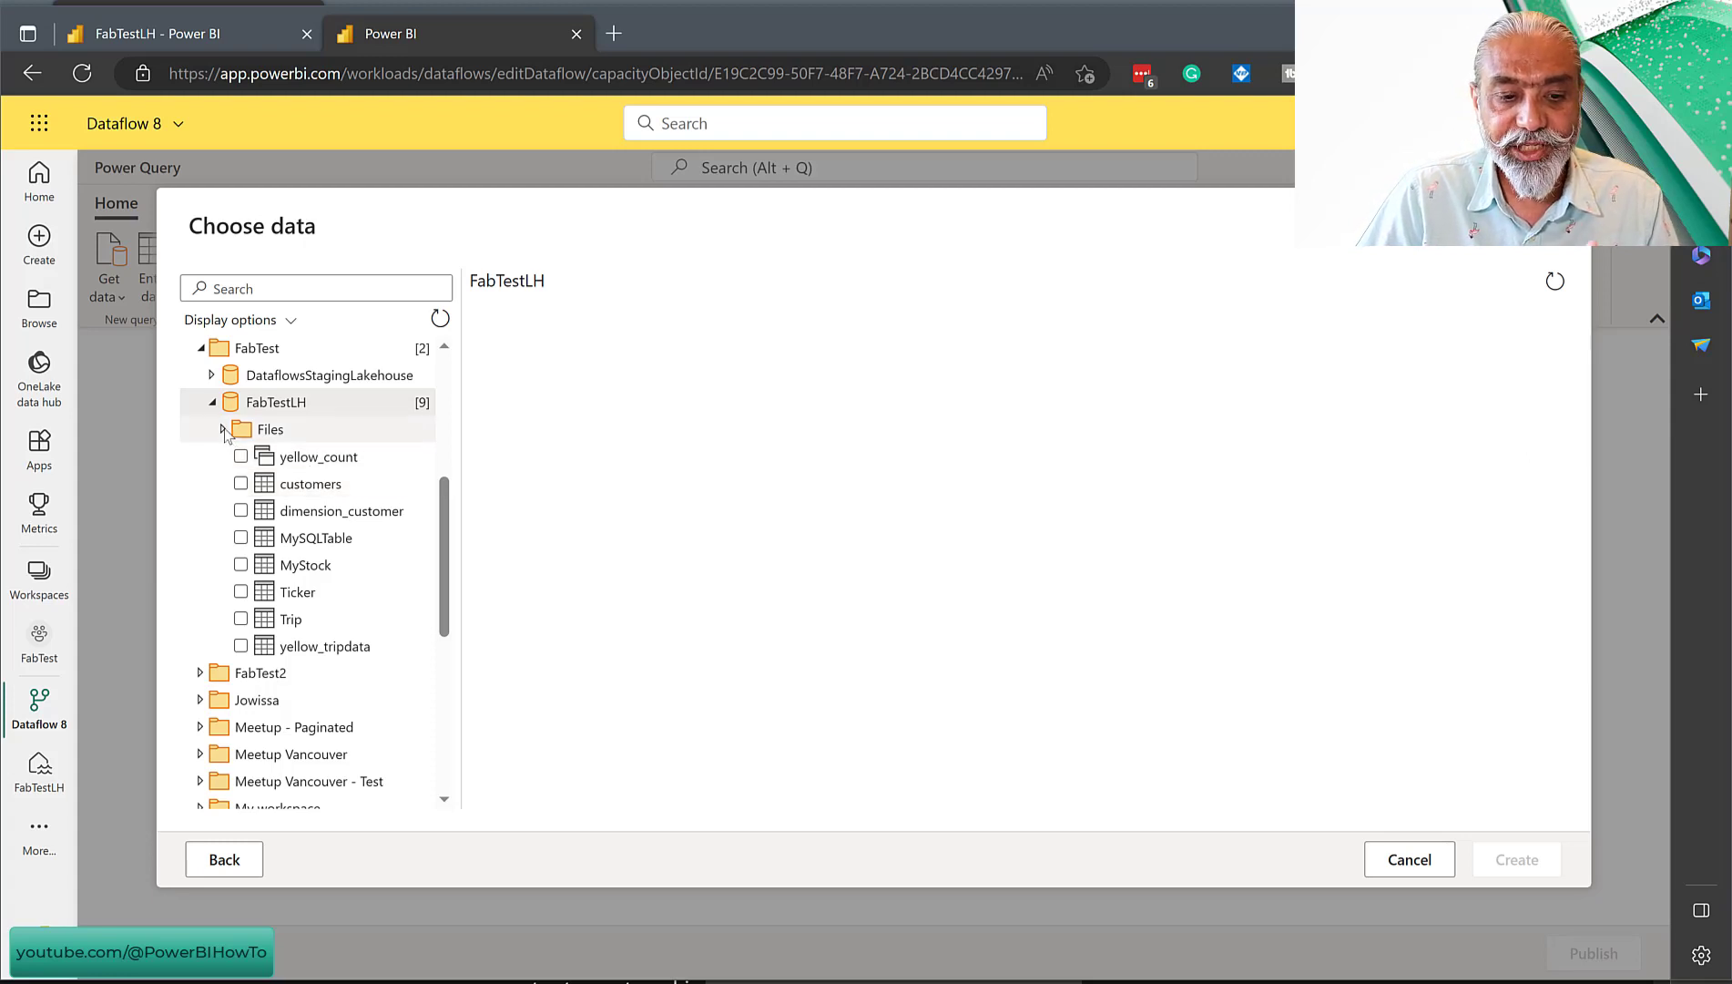
left_click(223, 429)
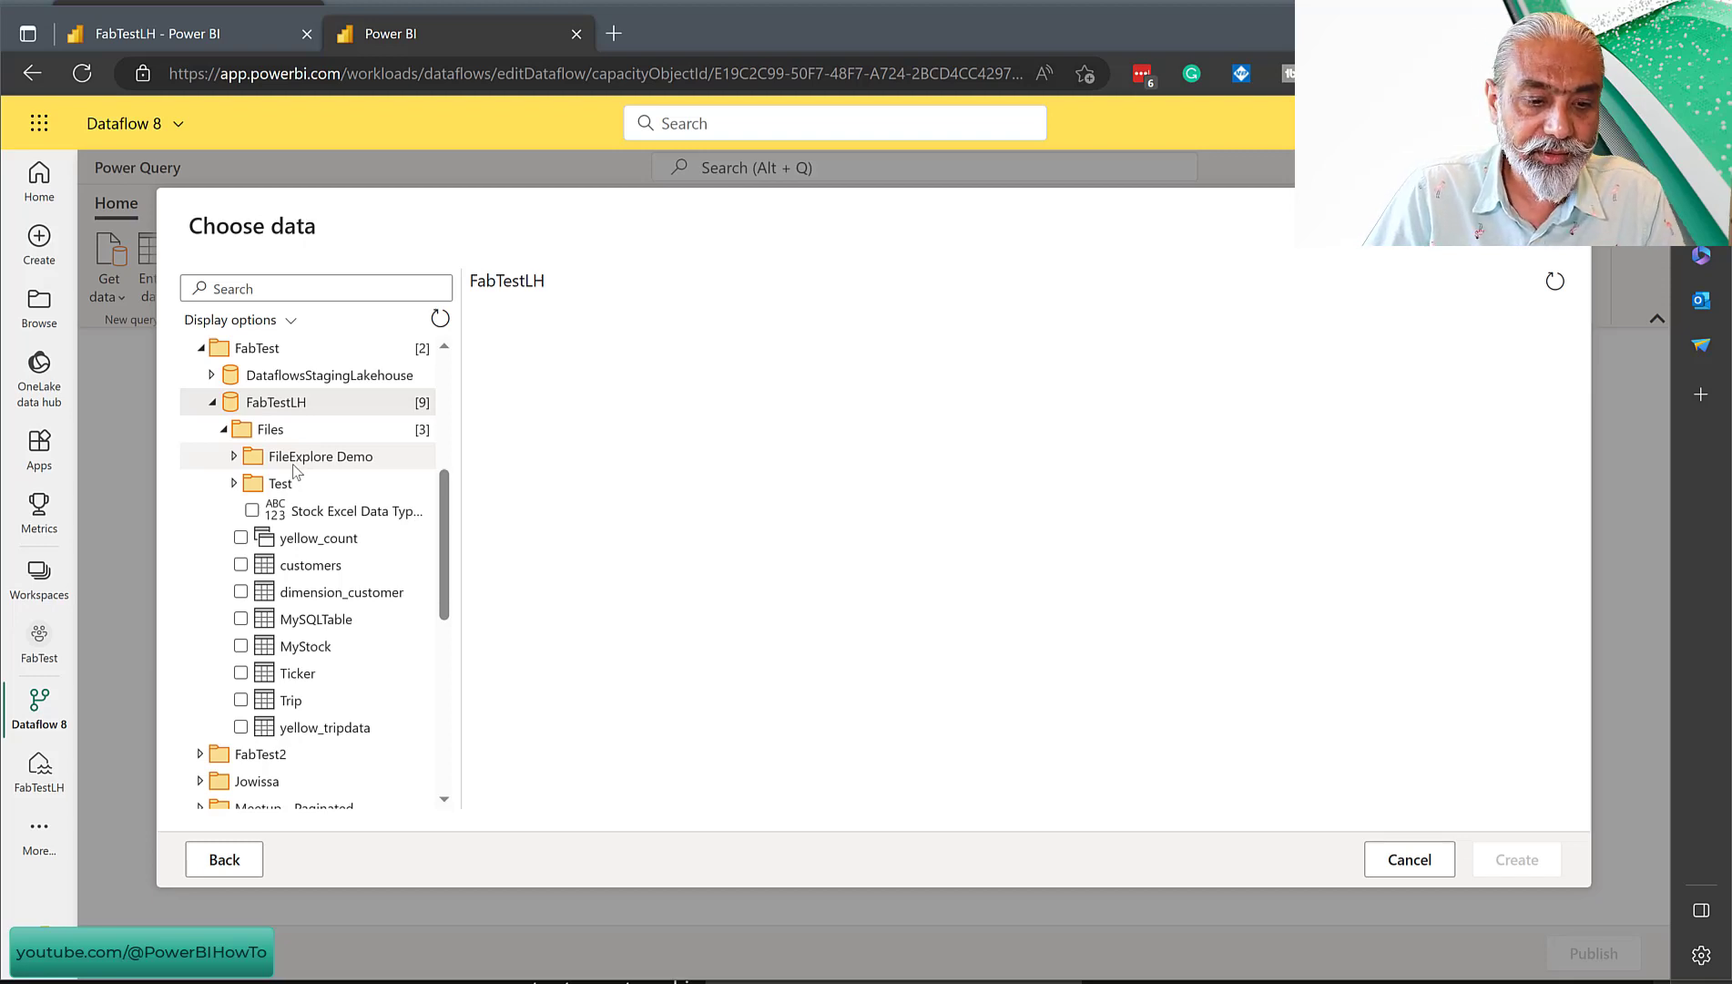
left_click(234, 457)
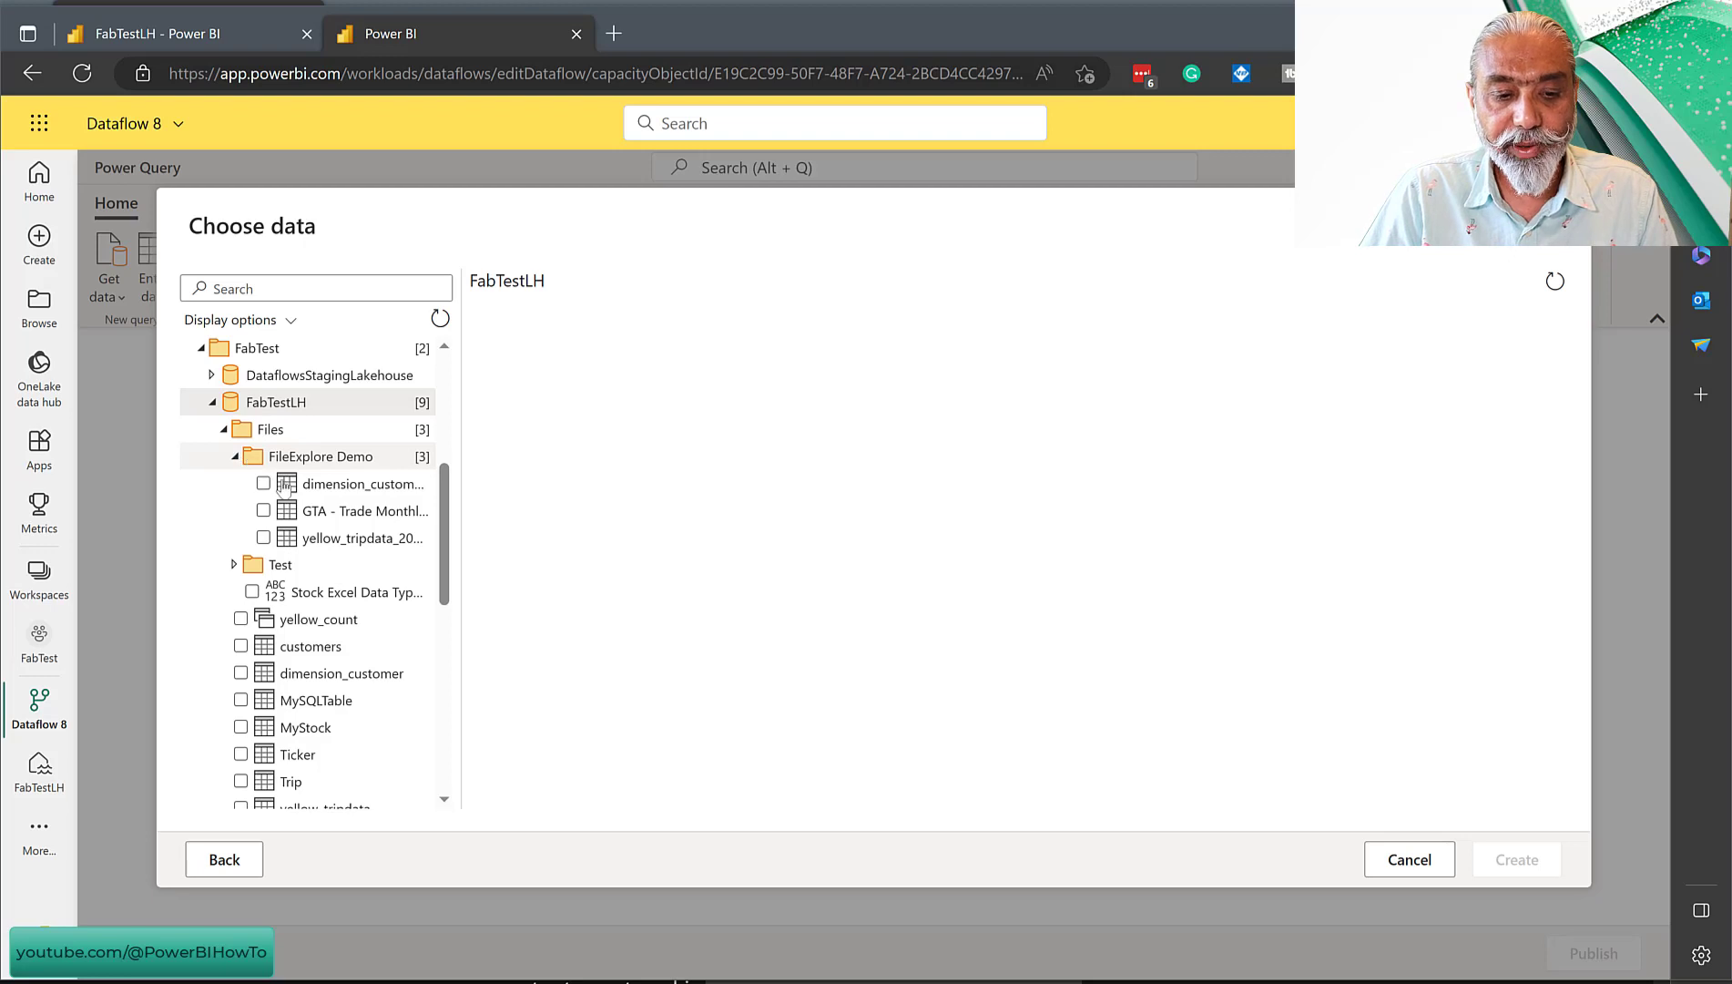
left_click(343, 534)
left_click(344, 515)
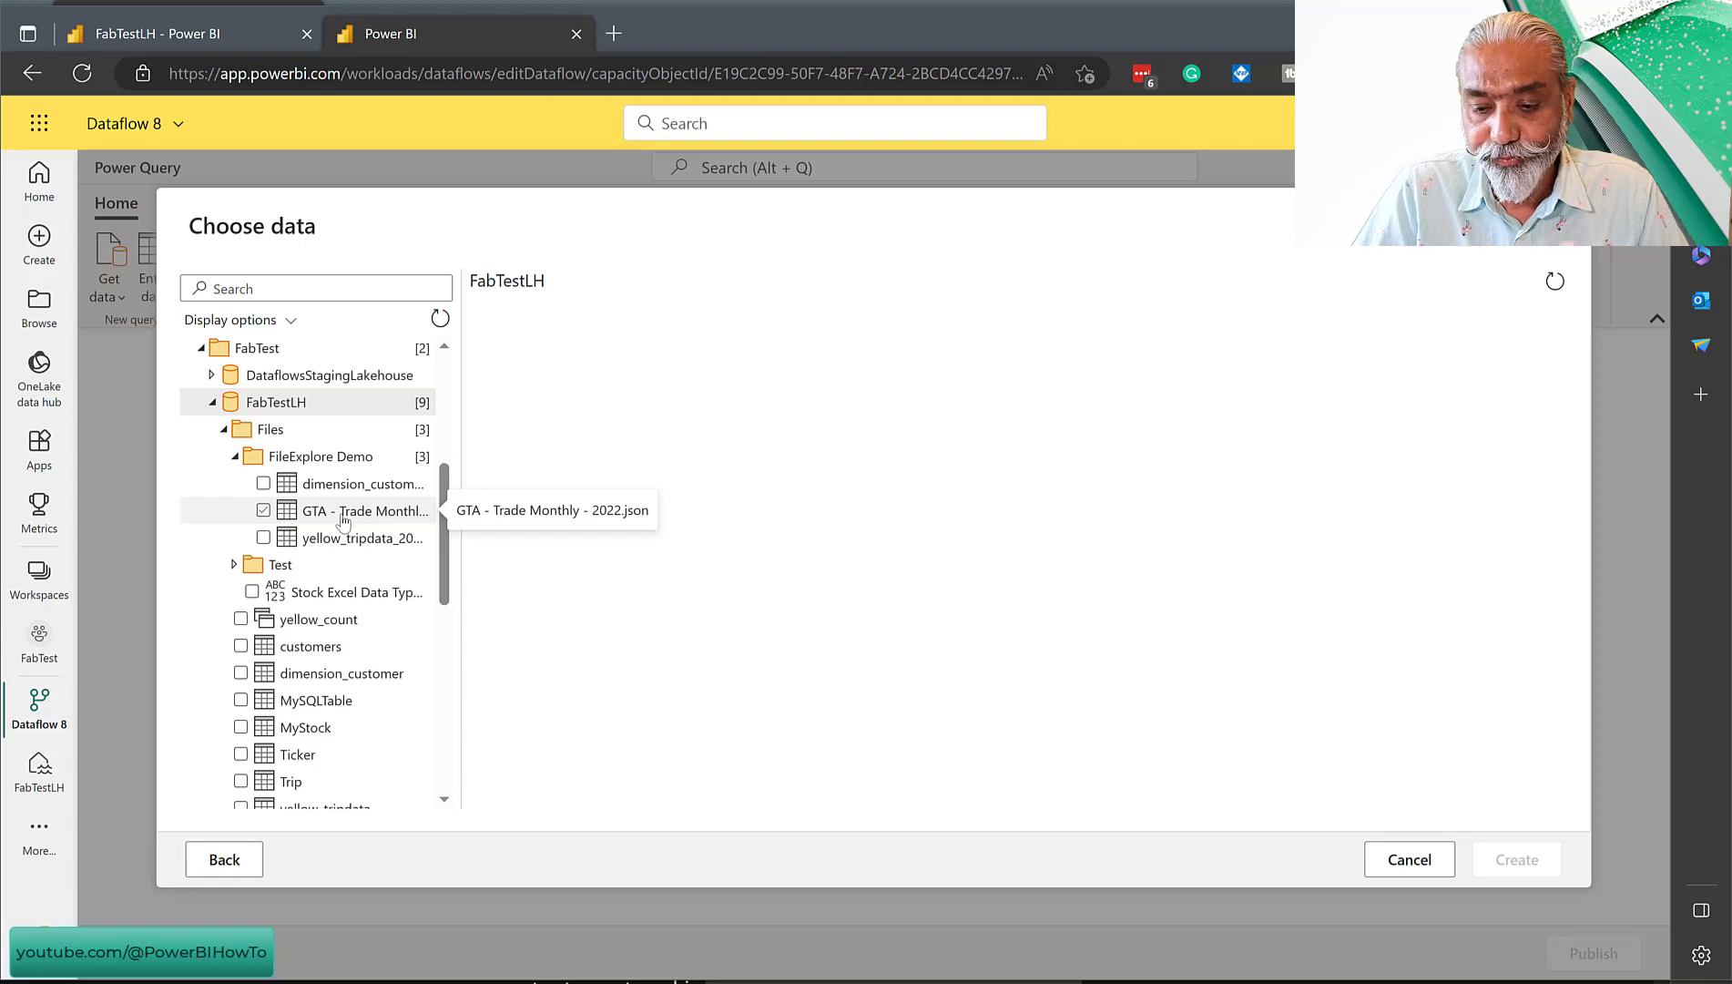
left_click(1431, 868)
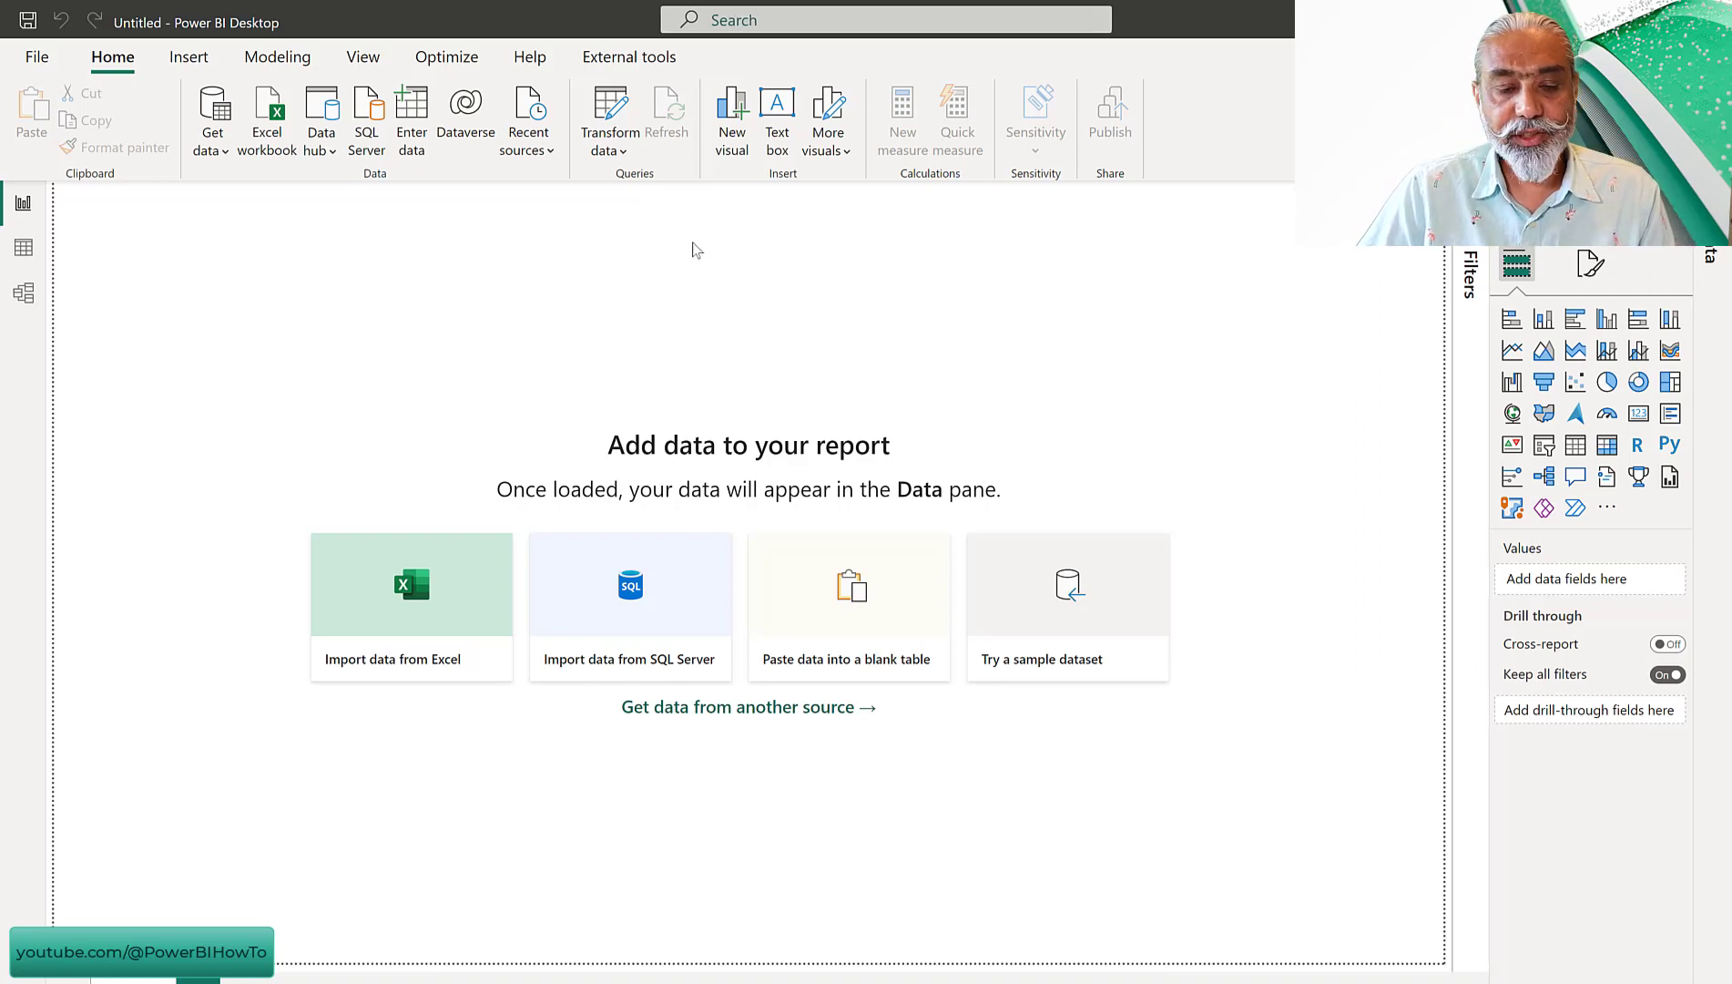
In Power BI Desktop, review the connection options for the FabTestLH lakehouse in the OneLake data hub and try the default connection
left_click(326, 150)
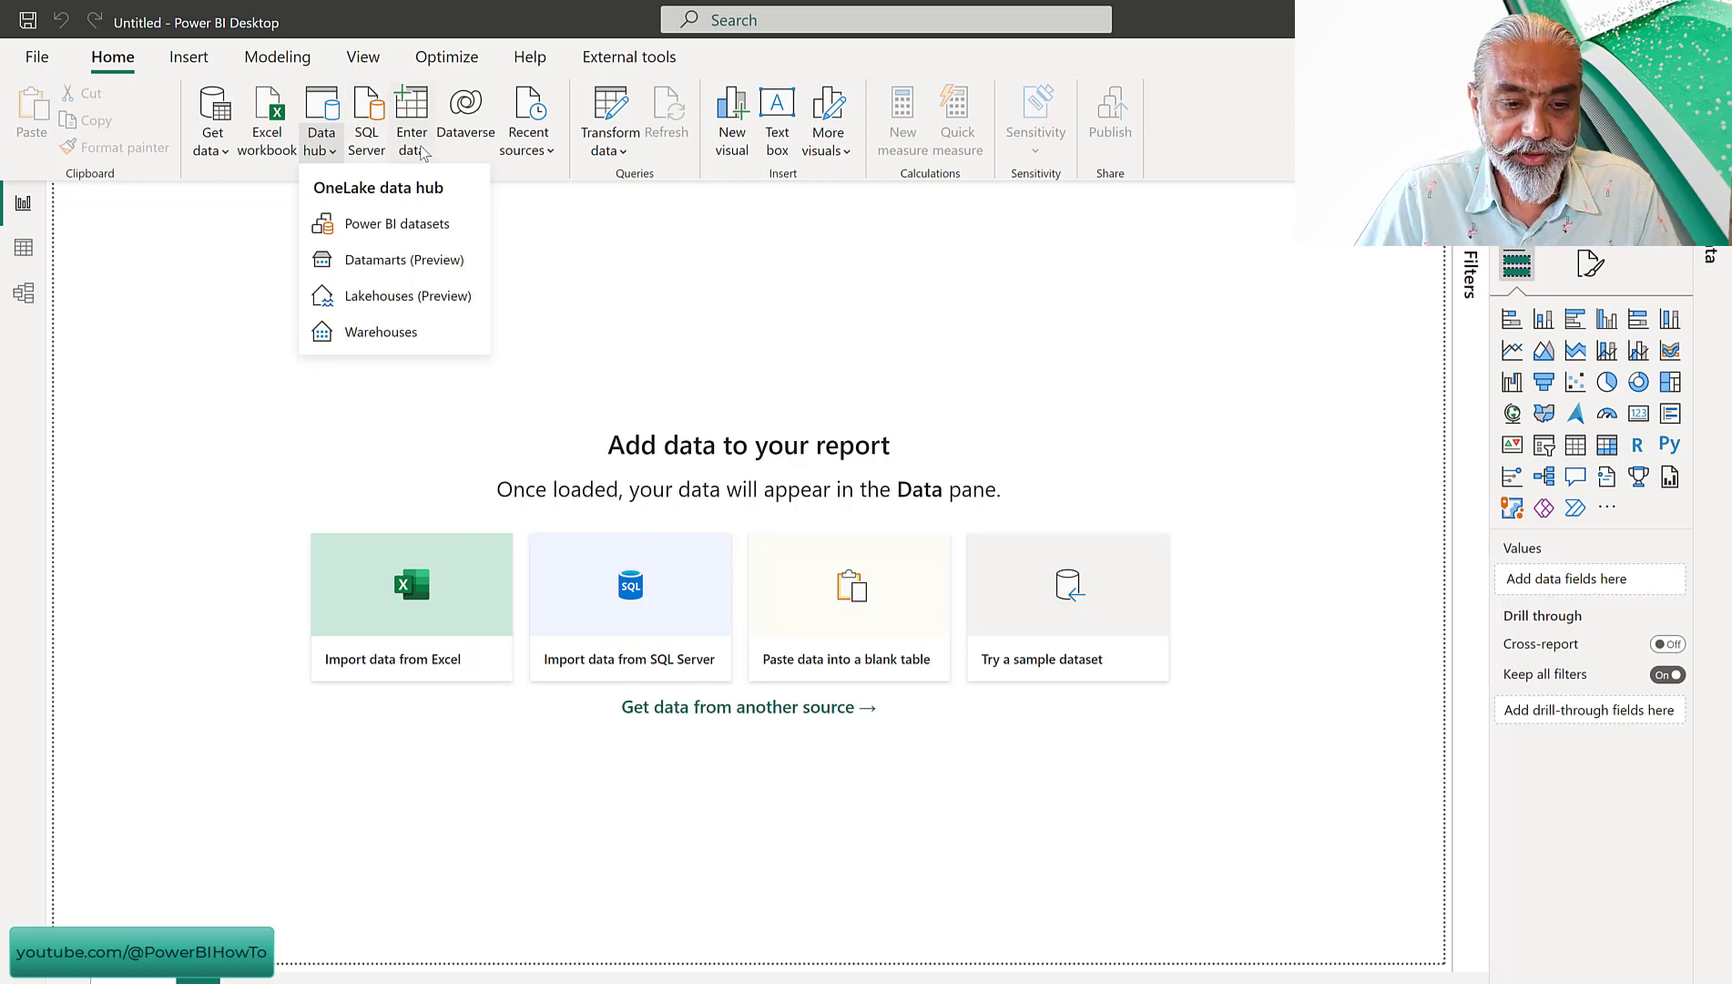
left_click(404, 305)
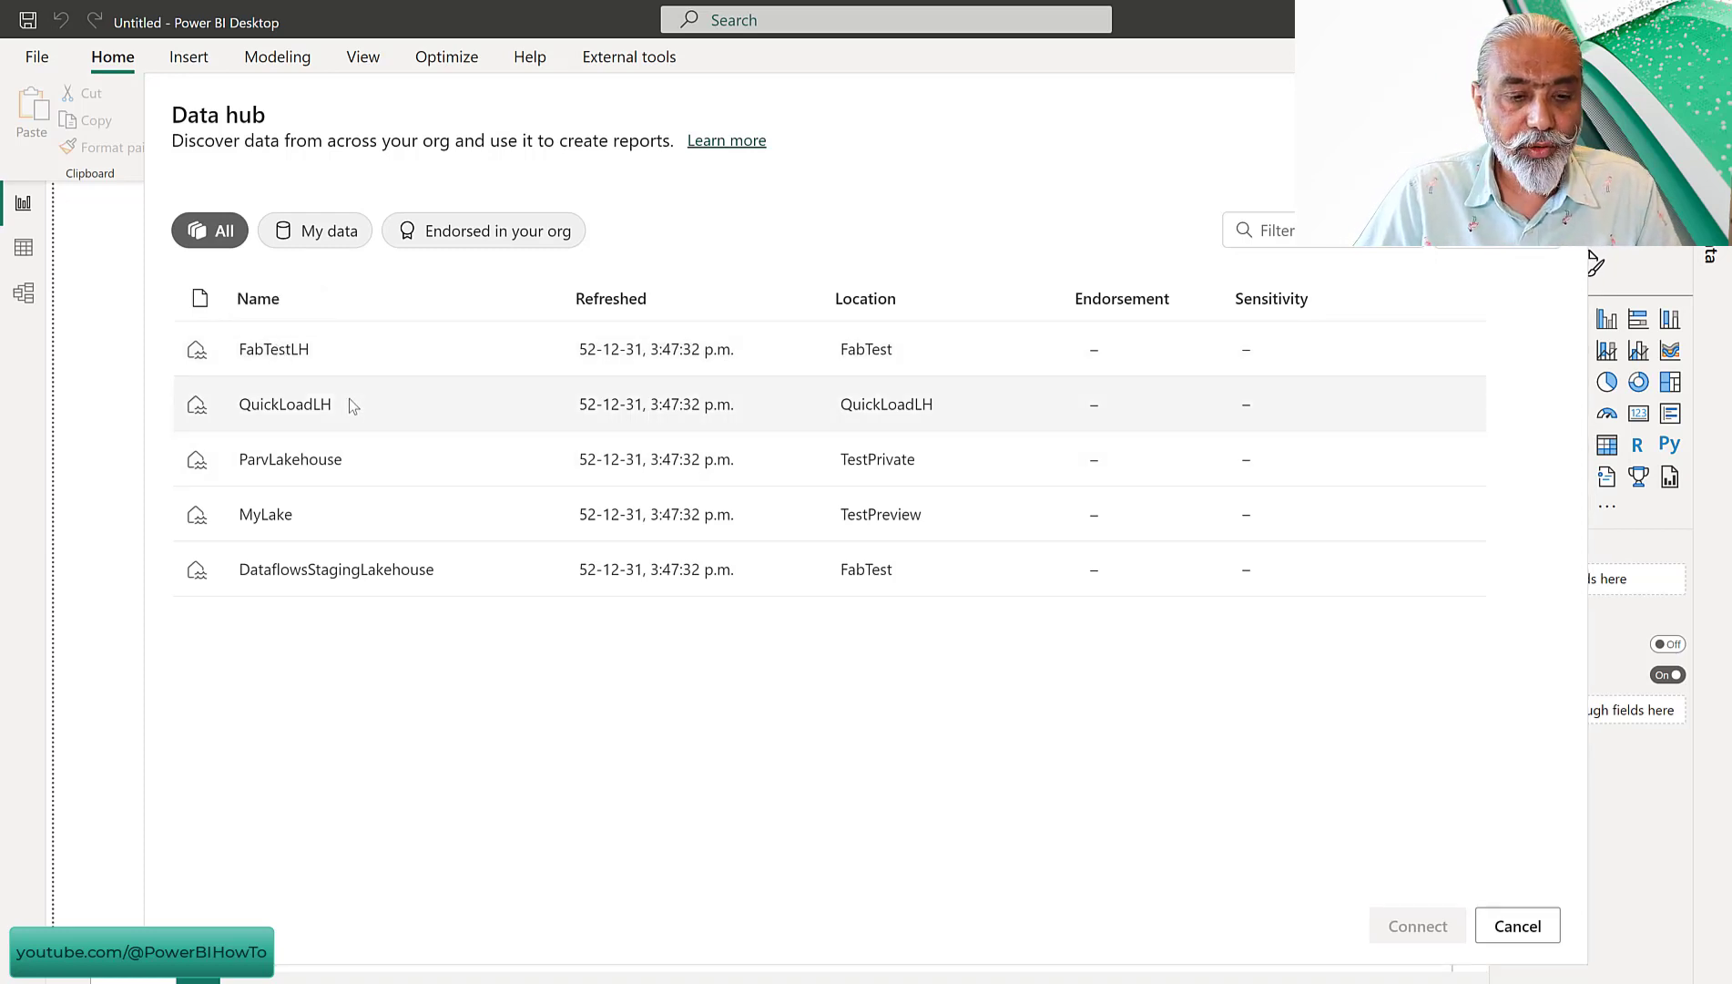
left_click(300, 363)
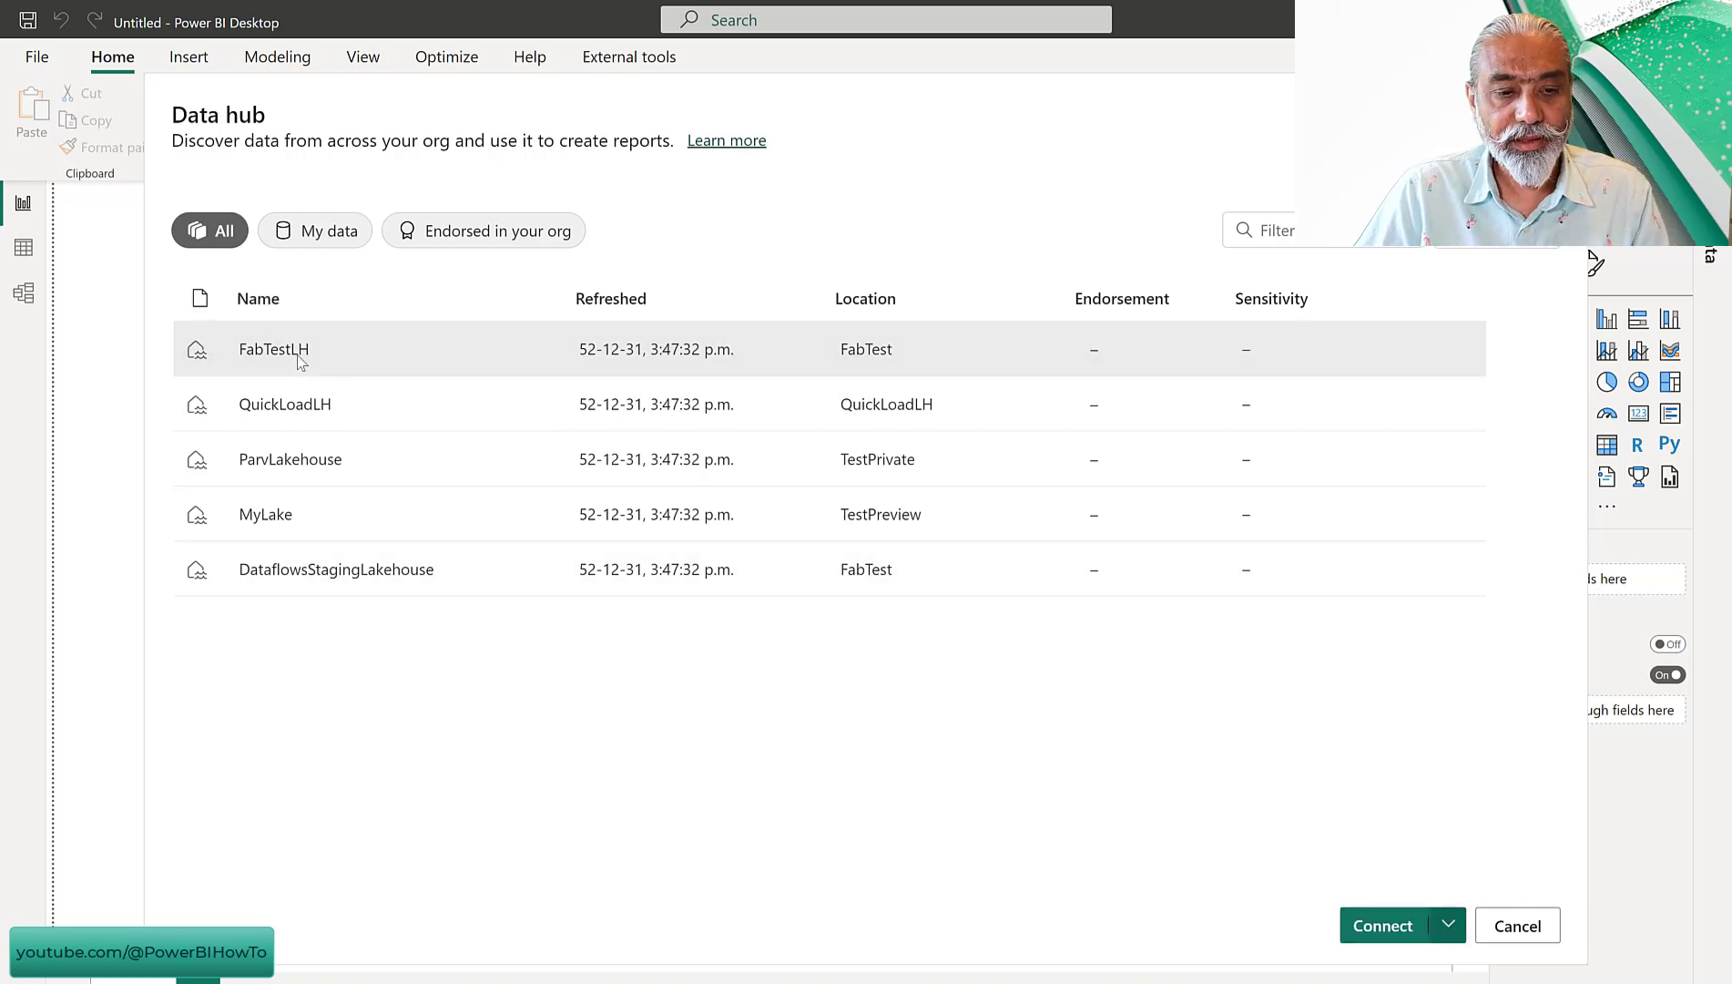
left_click(1448, 929)
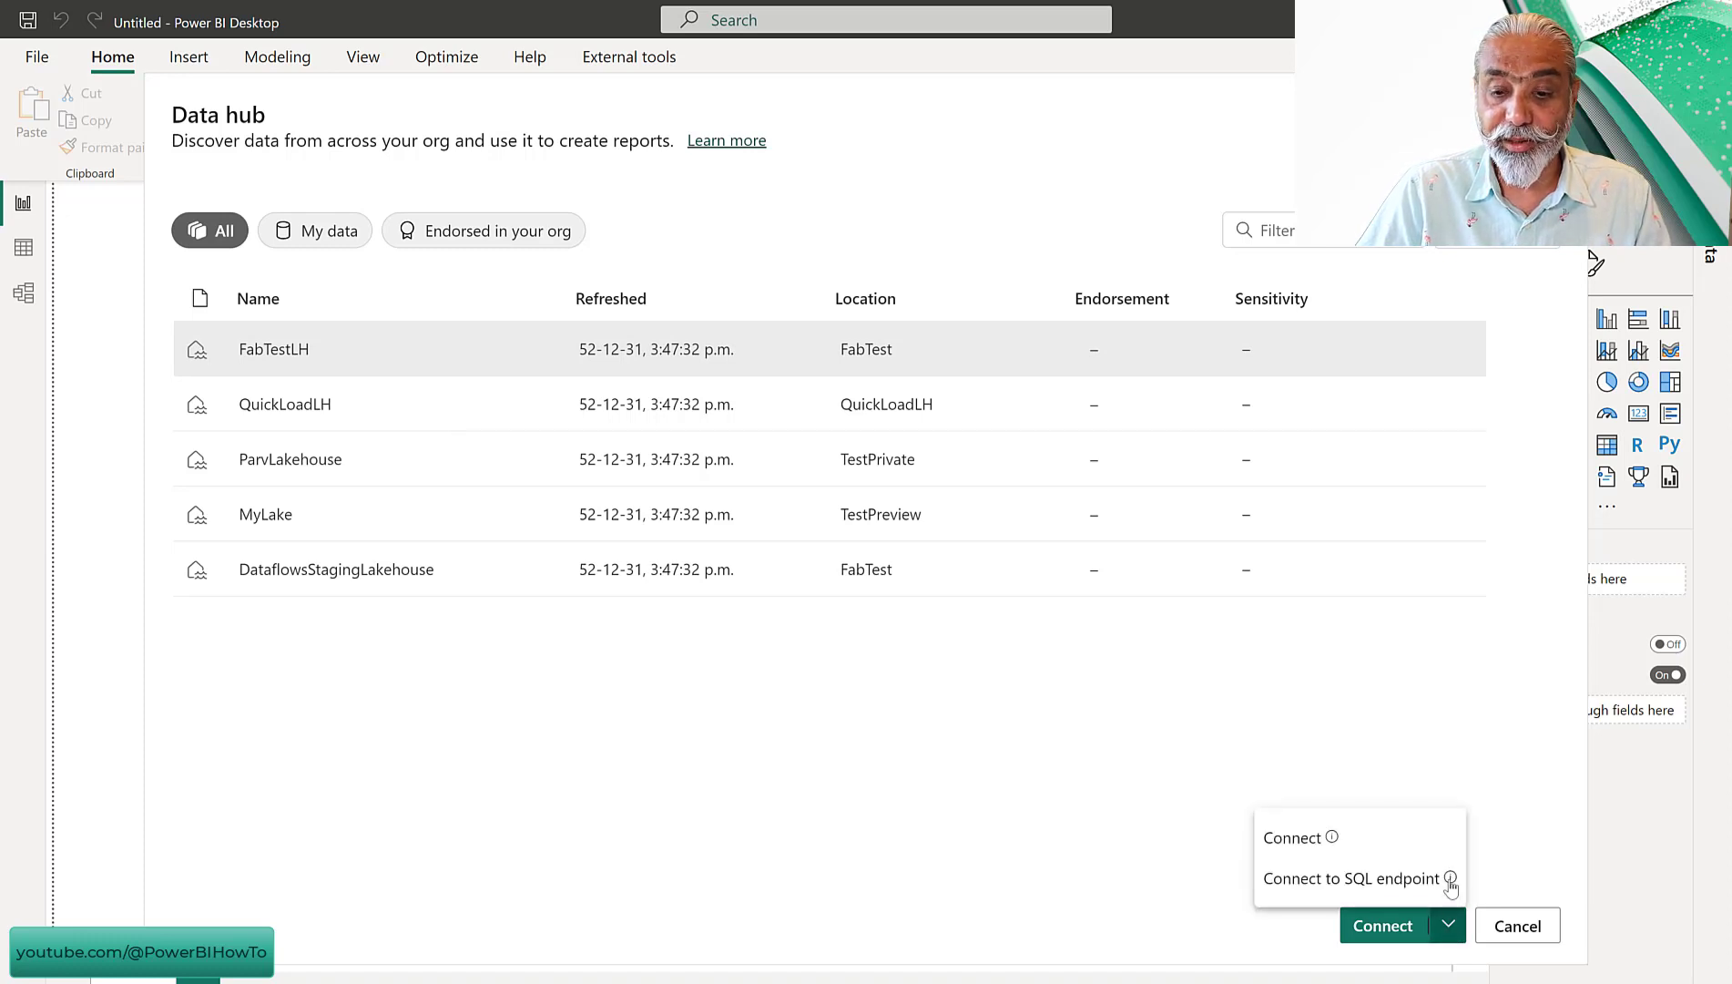
mouse_move(1451, 880)
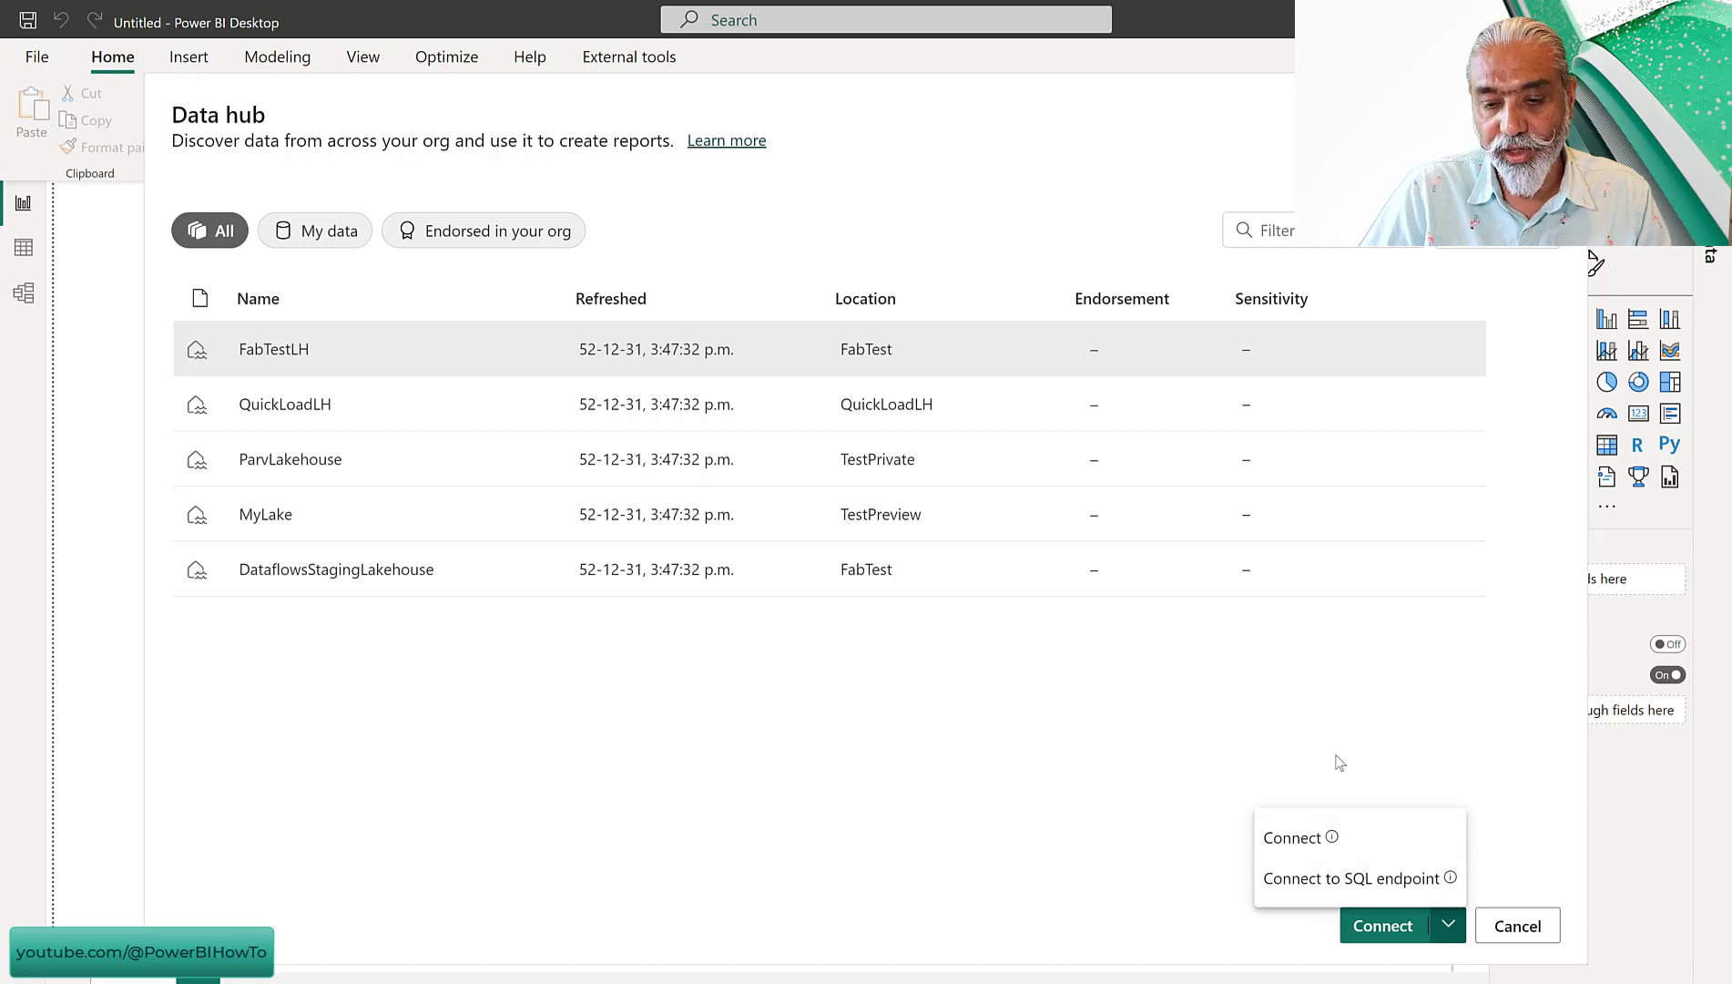
left_click(1341, 787)
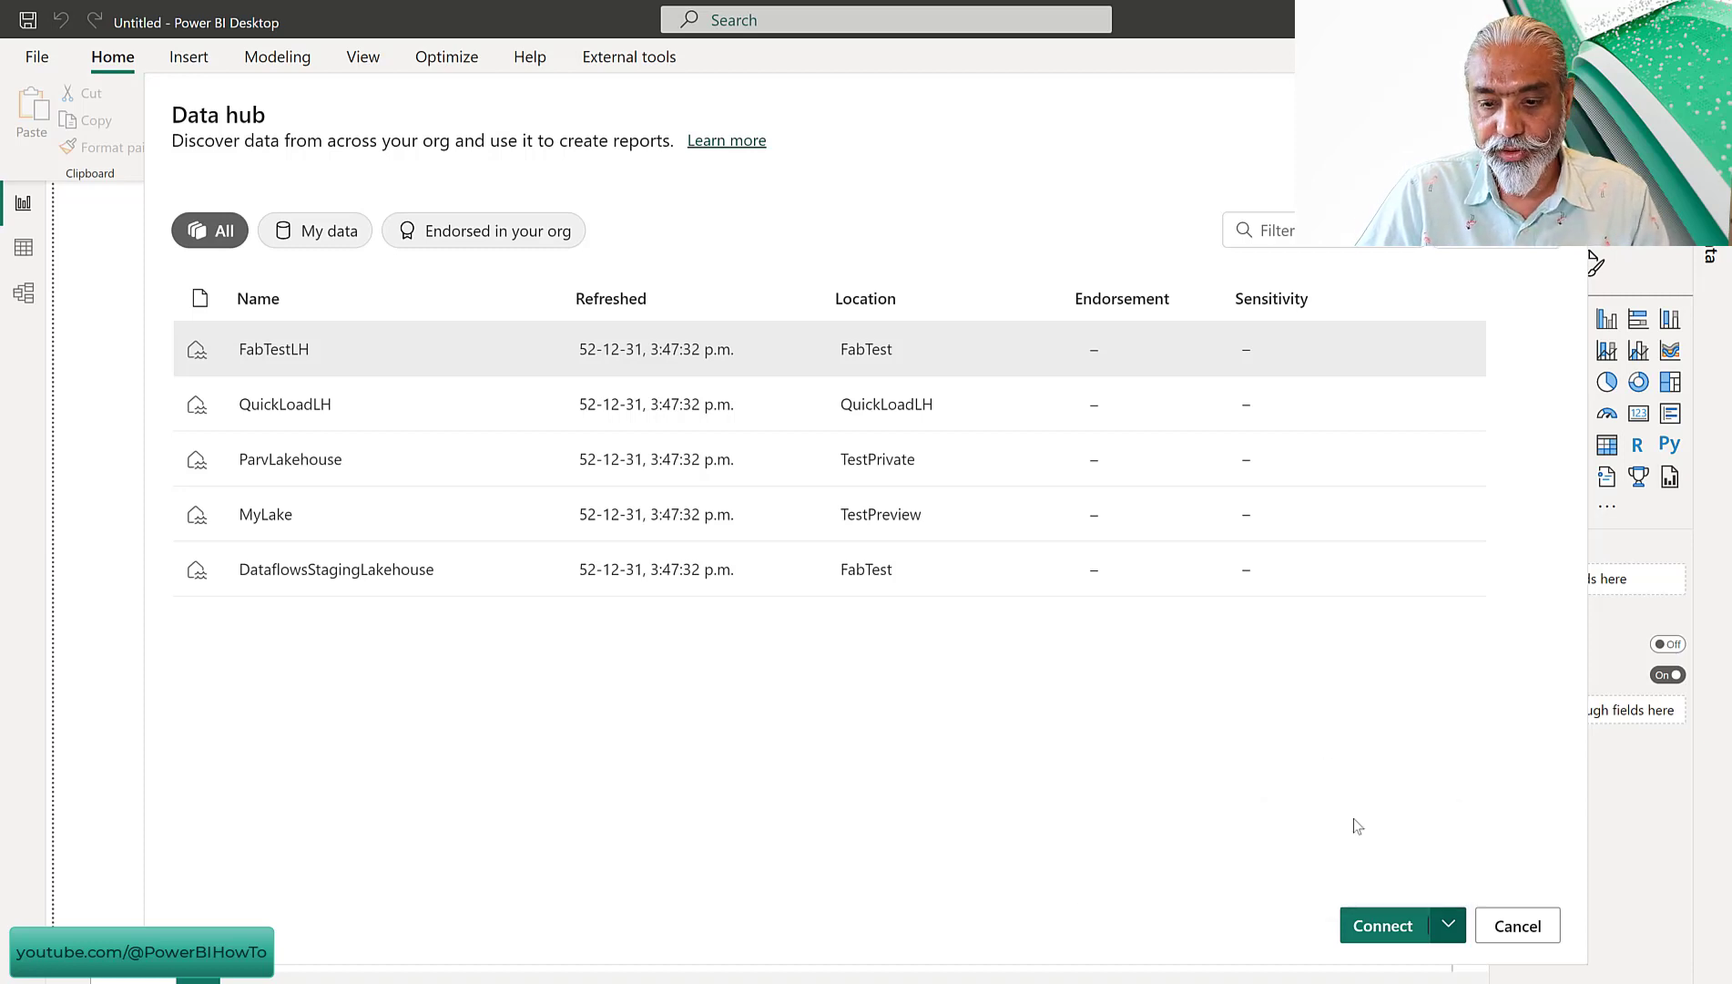
left_click(1400, 938)
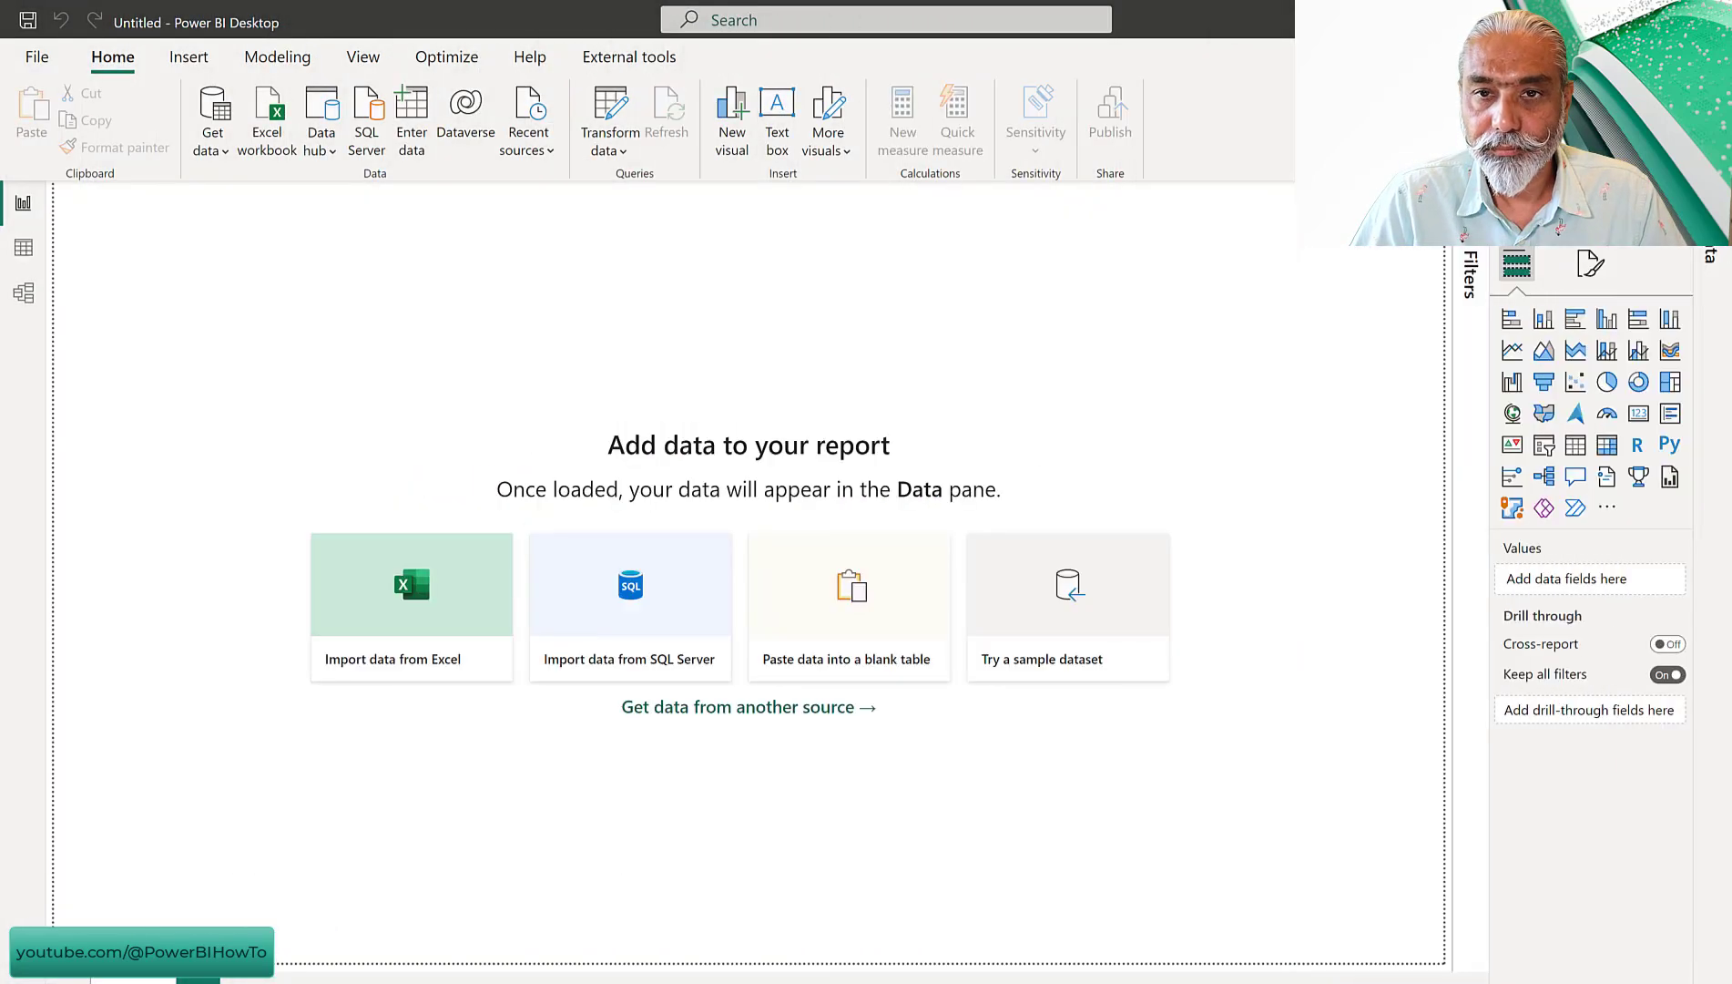
Connect the report to the SQL endpoint of the FabTestLH lakehouse from the OneLake data hub
left_click(328, 147)
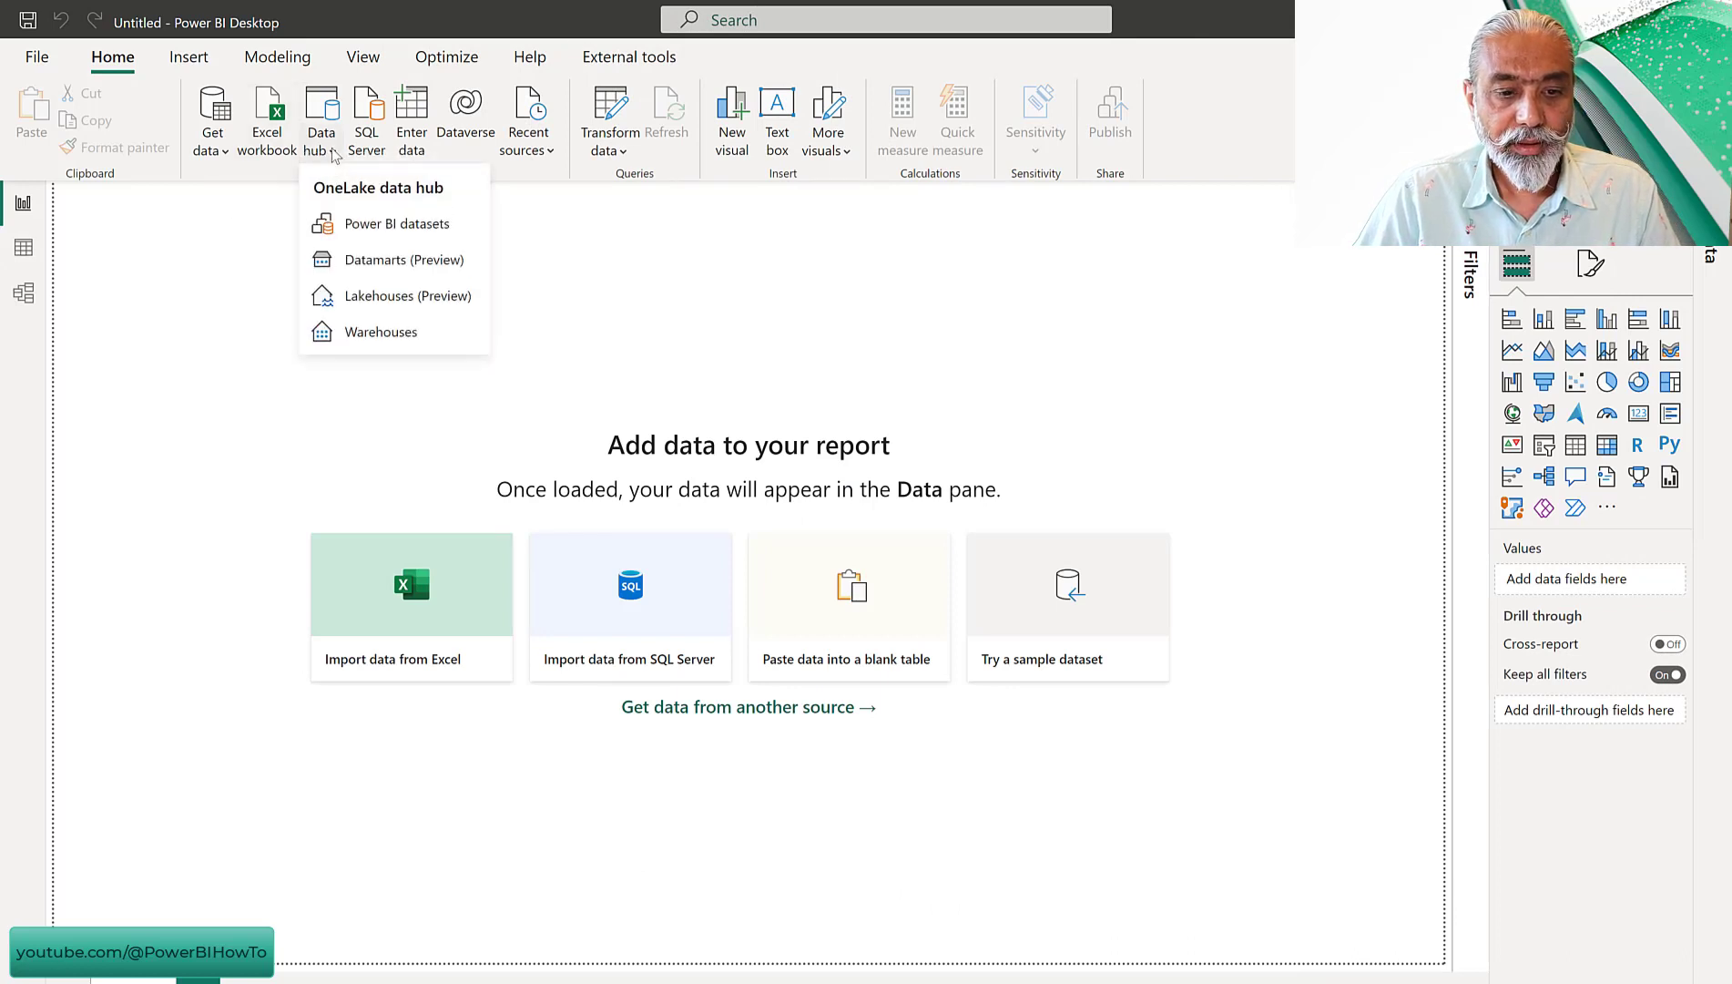
left_click(397, 296)
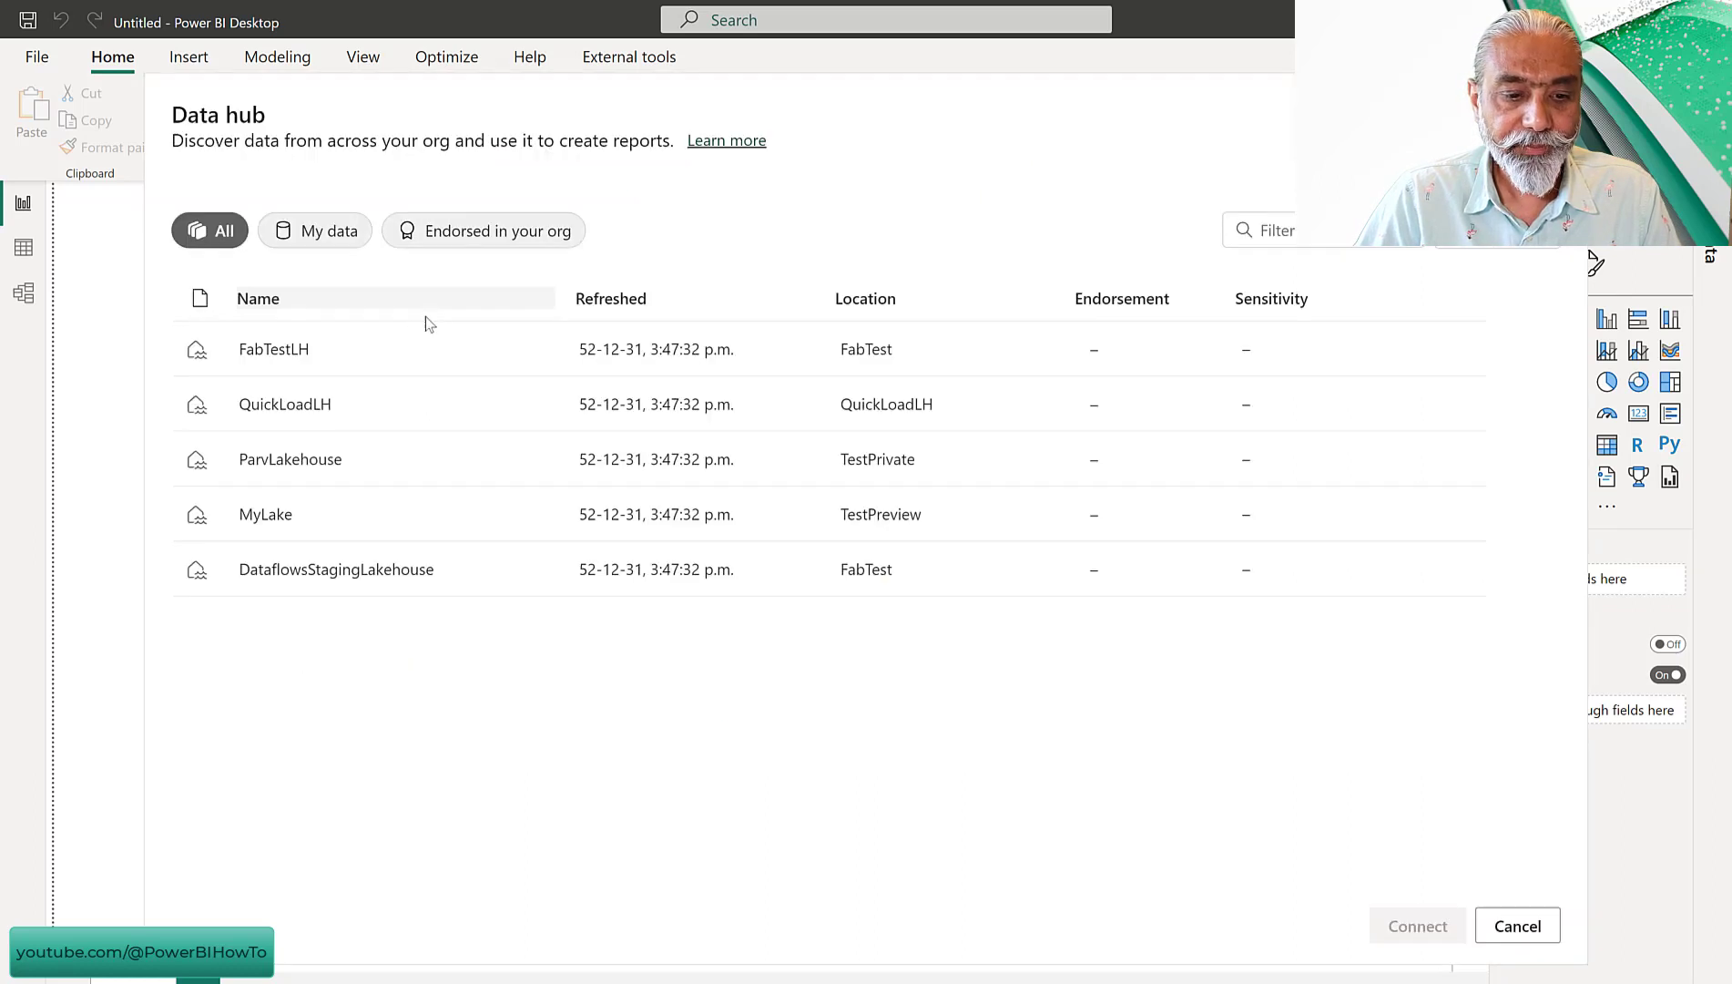
left_click(360, 357)
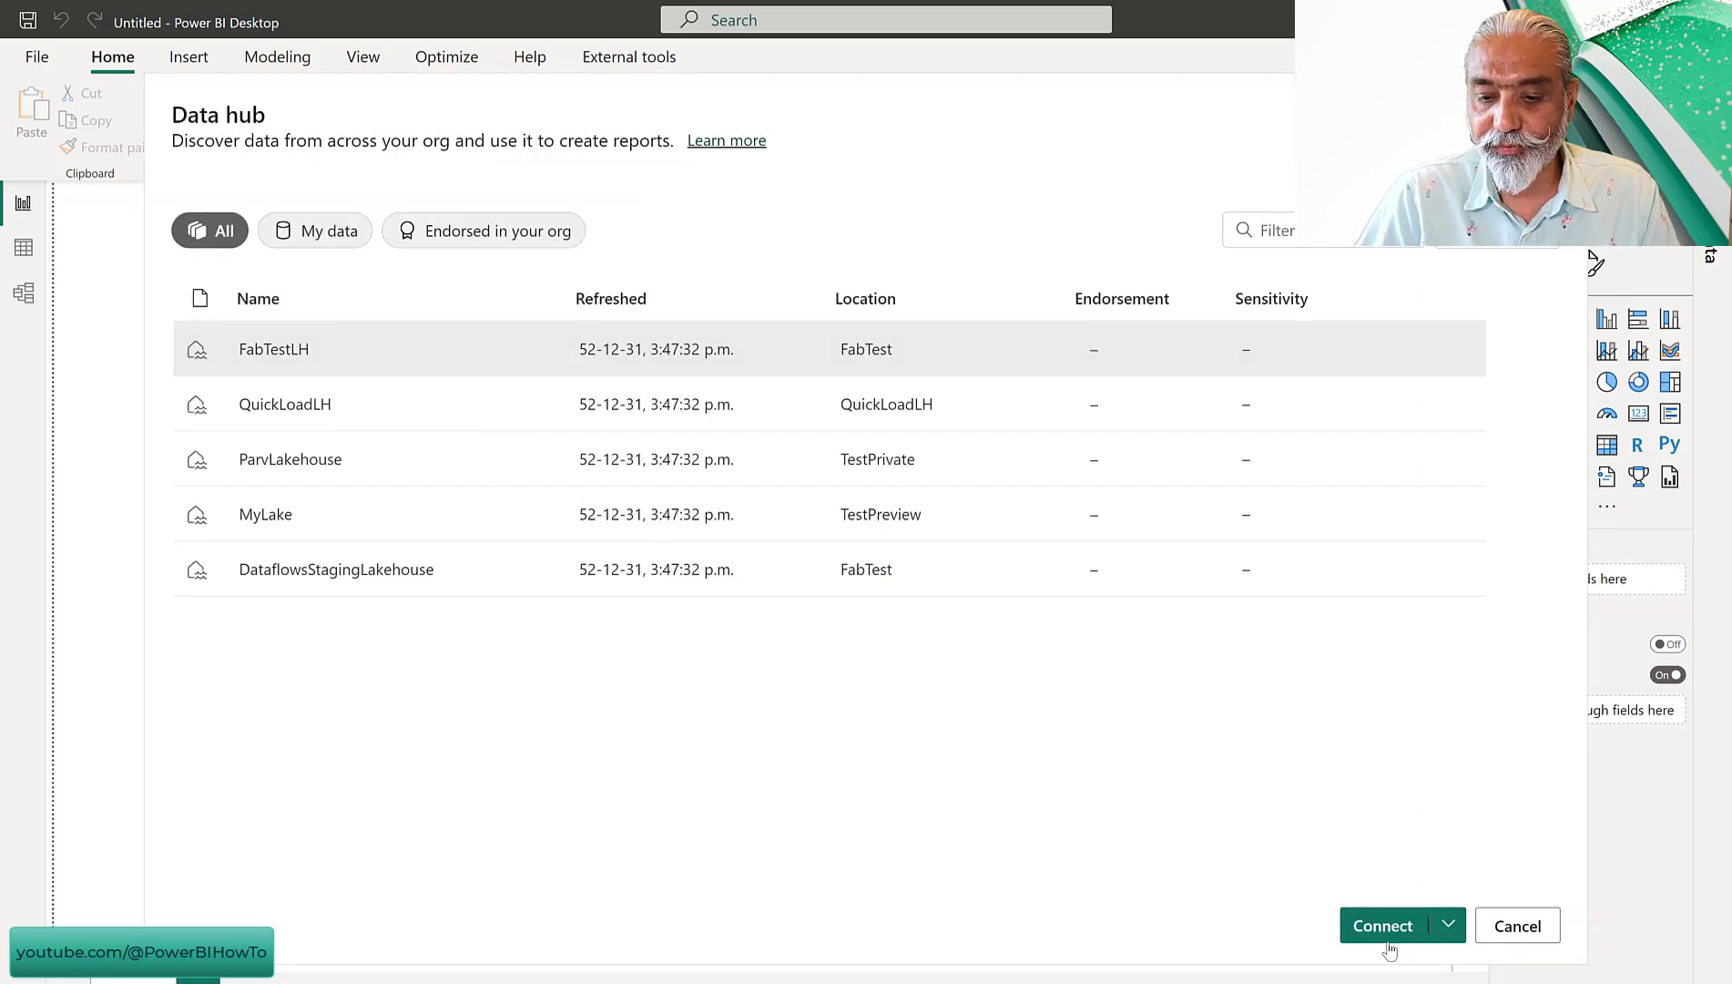
left_click(1448, 926)
left_click(1398, 885)
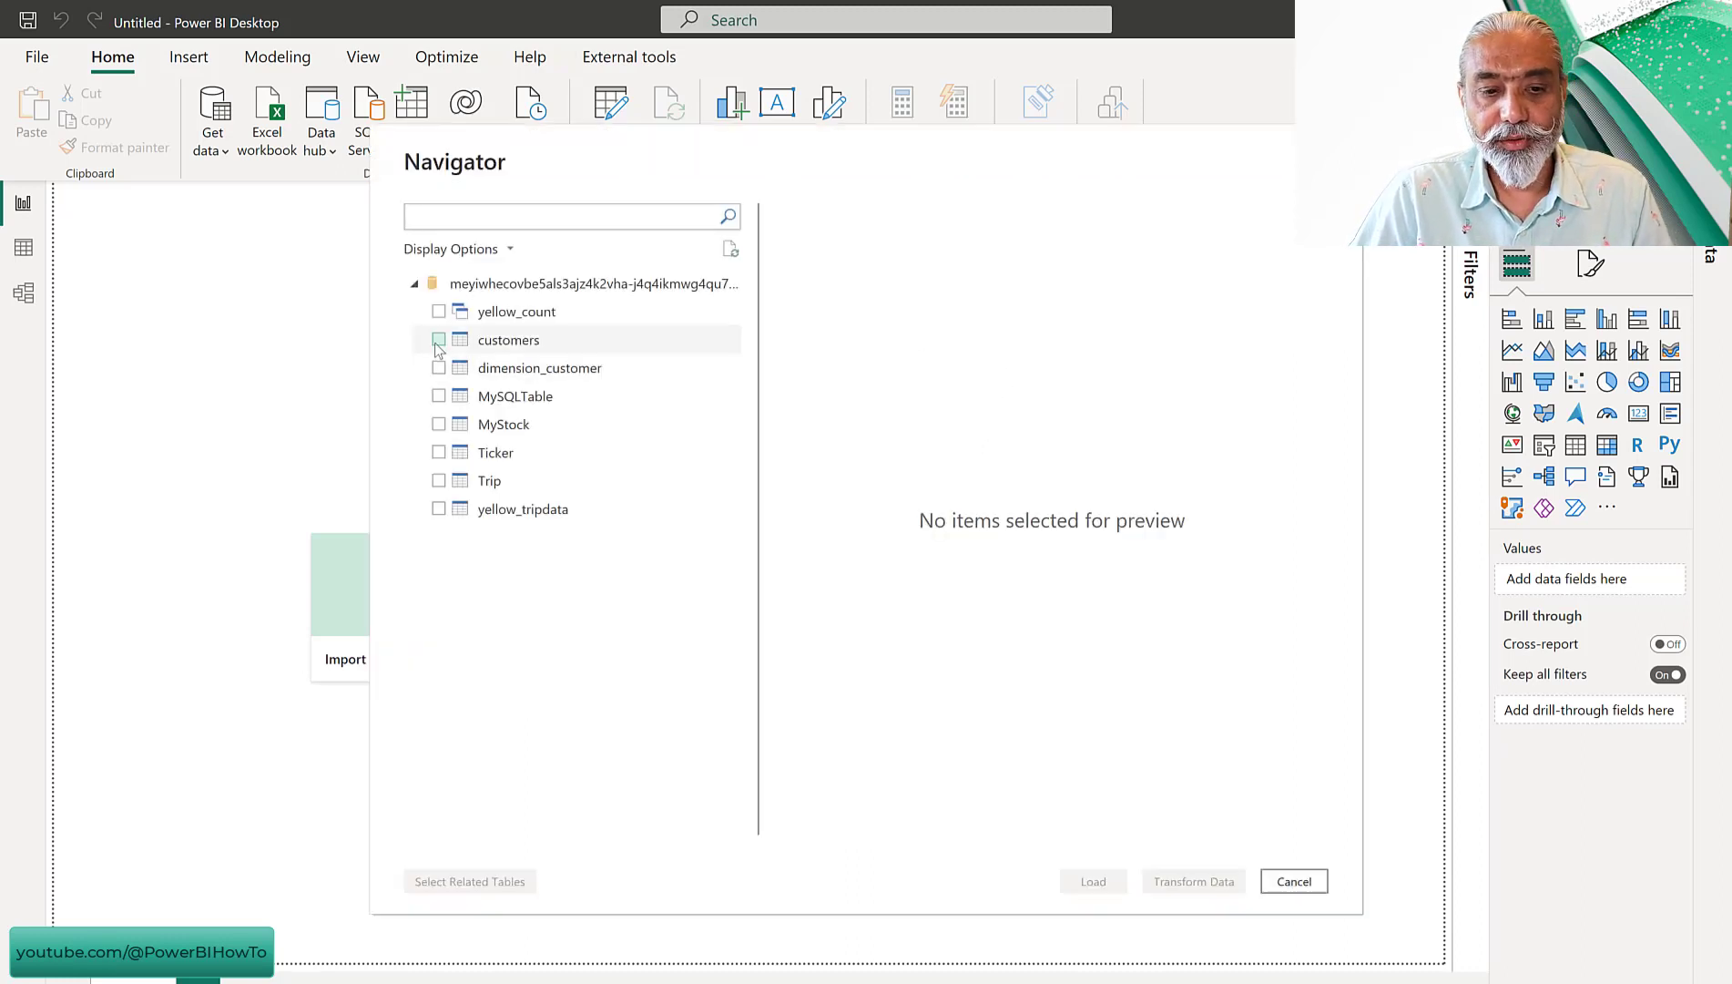
Select the customers, MySQLTable and MyStock tables in the lakehouse's Navigator
left_click(438, 342)
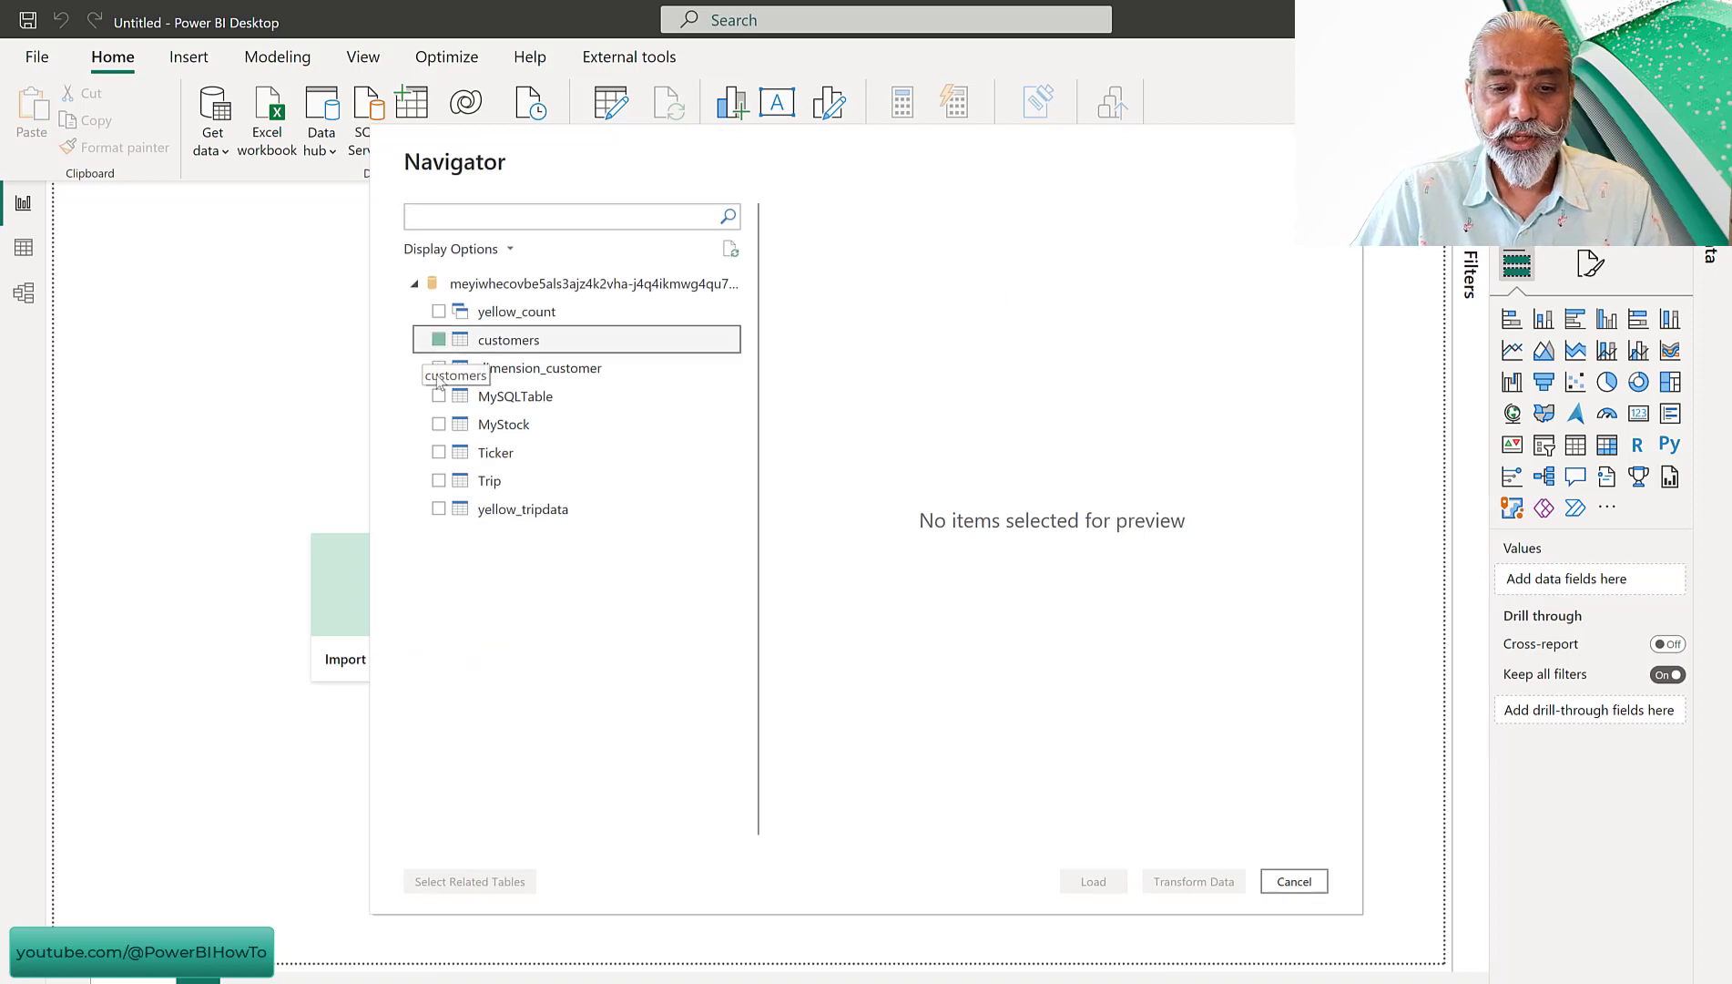
left_click(438, 396)
left_click(438, 423)
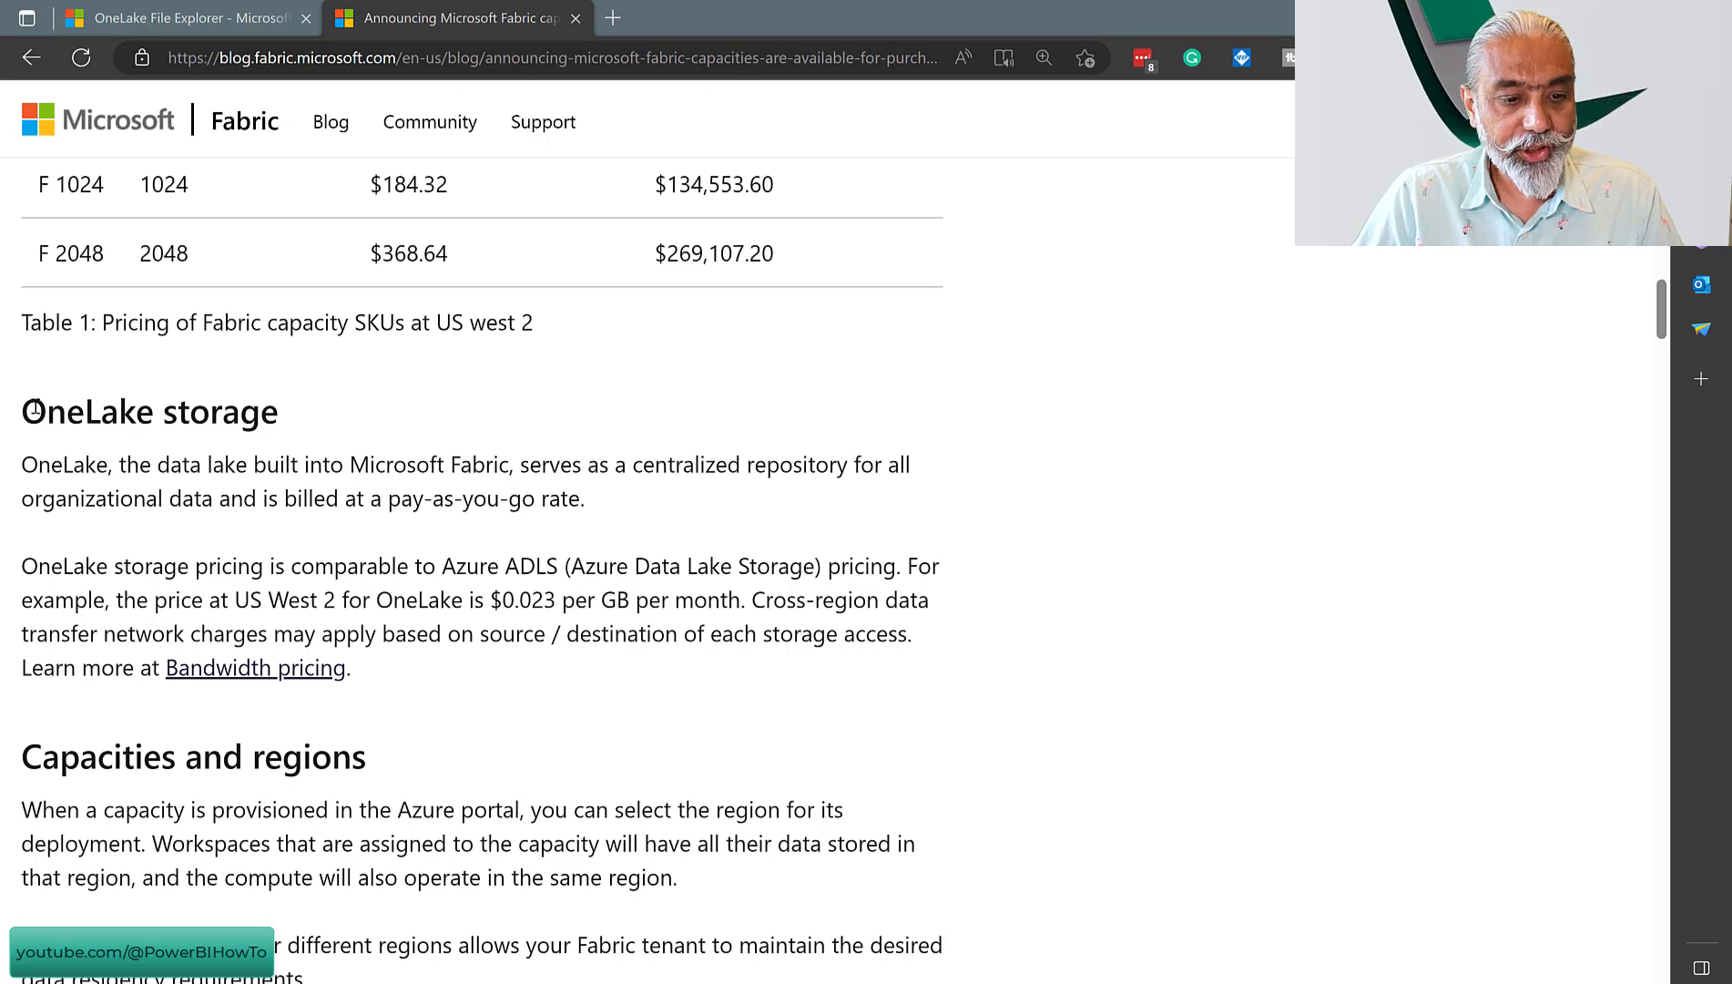
In the browser, read the OneLake storage section of the Microsoft Fabric capacities announcement
left_click_drag(47, 411, 191, 451)
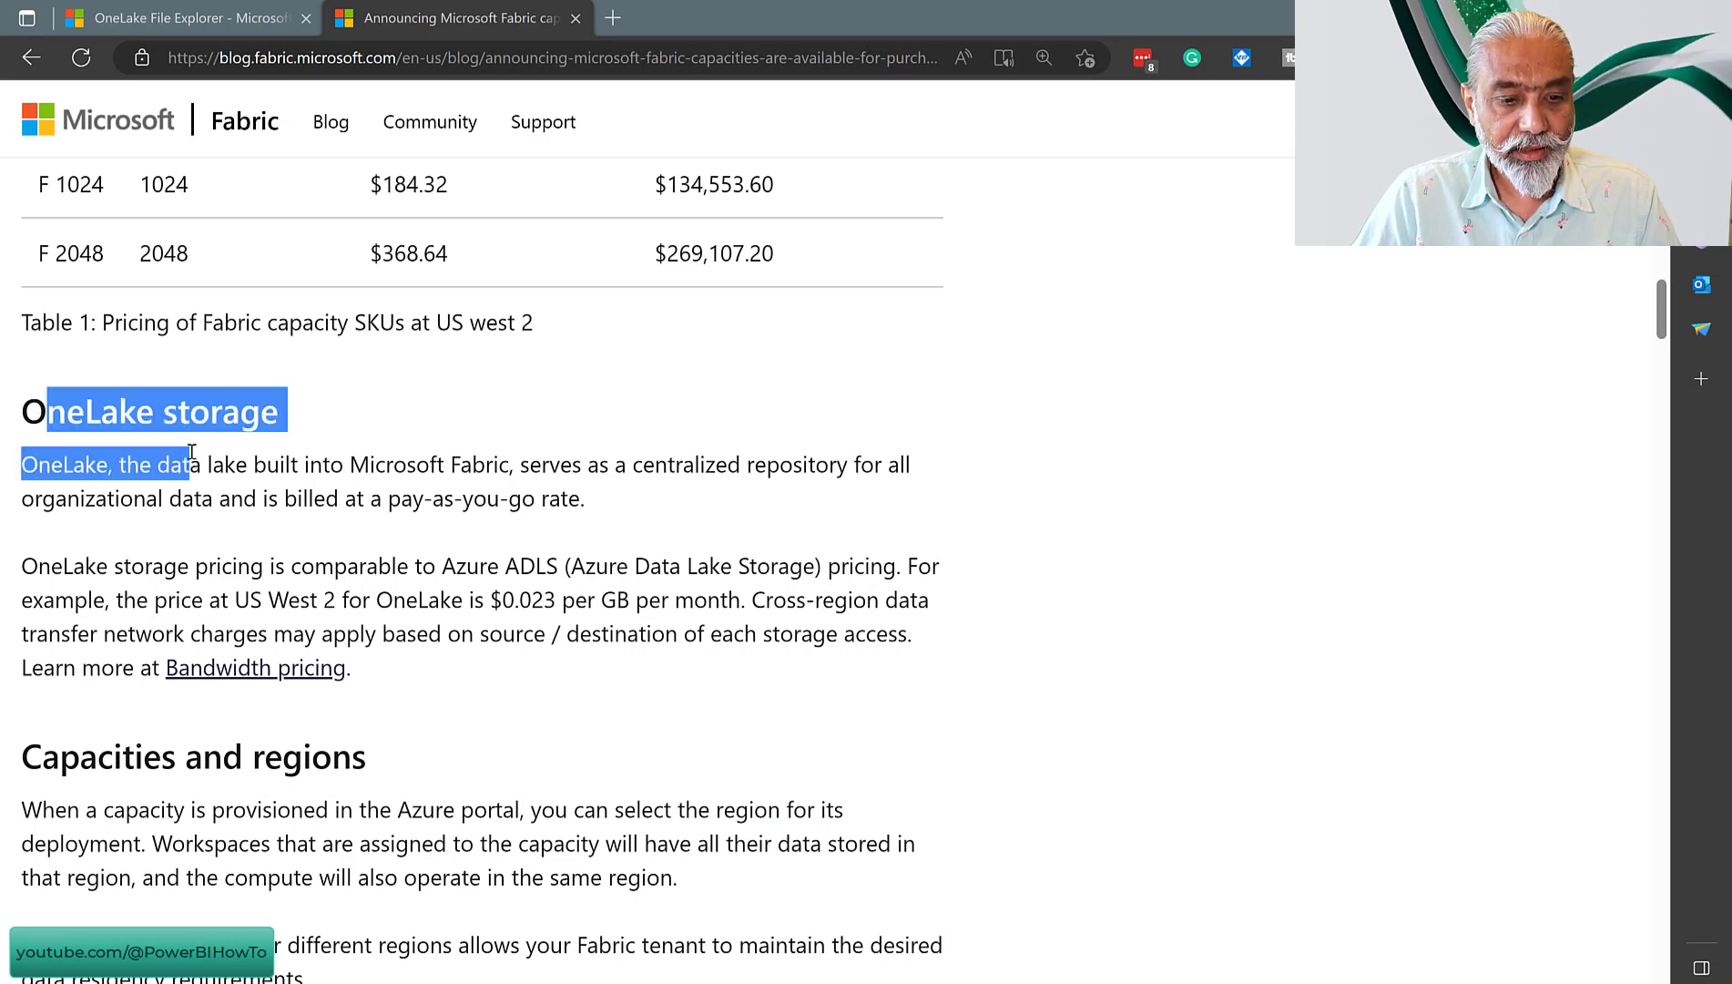